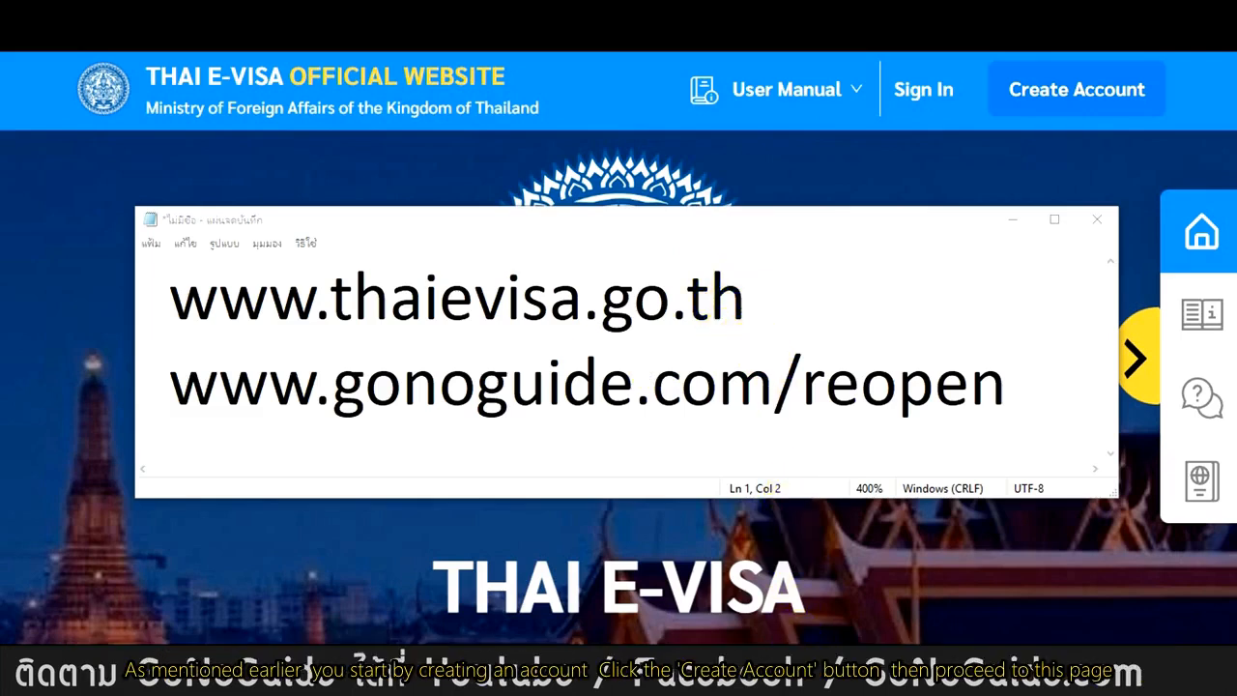
# Step: Bring up the Thai E-Visa site and open its account creation form
pyautogui.click(705, 676)
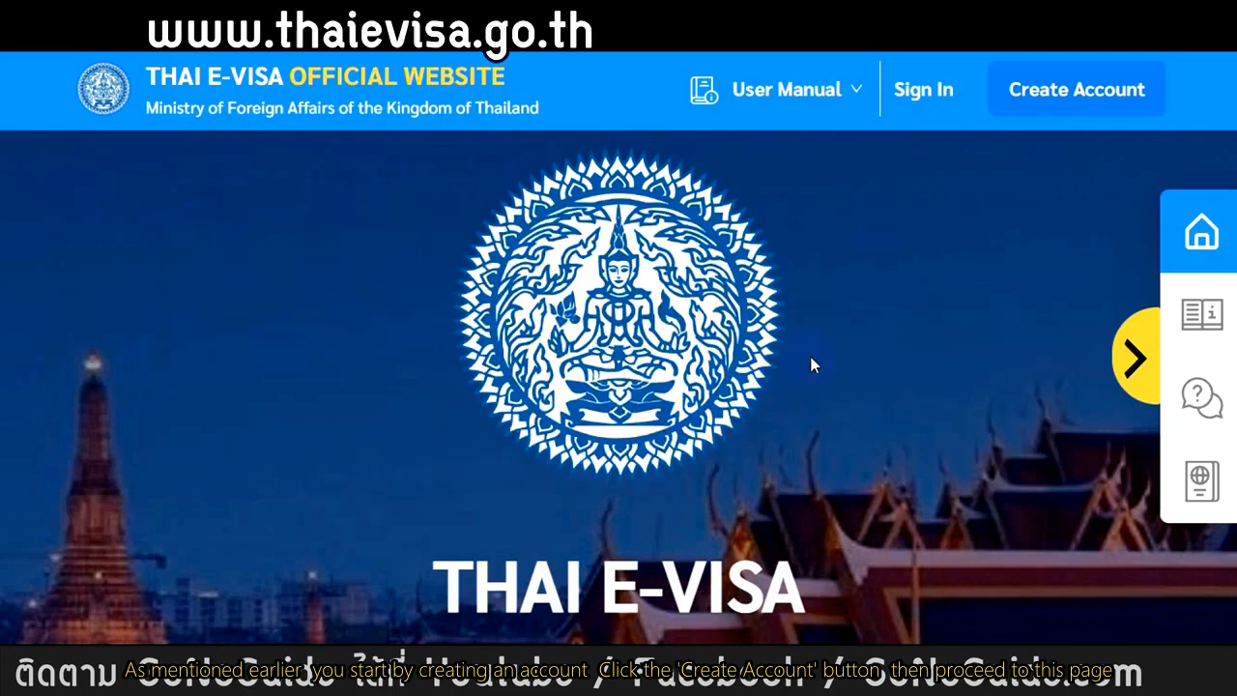
pyautogui.click(1077, 89)
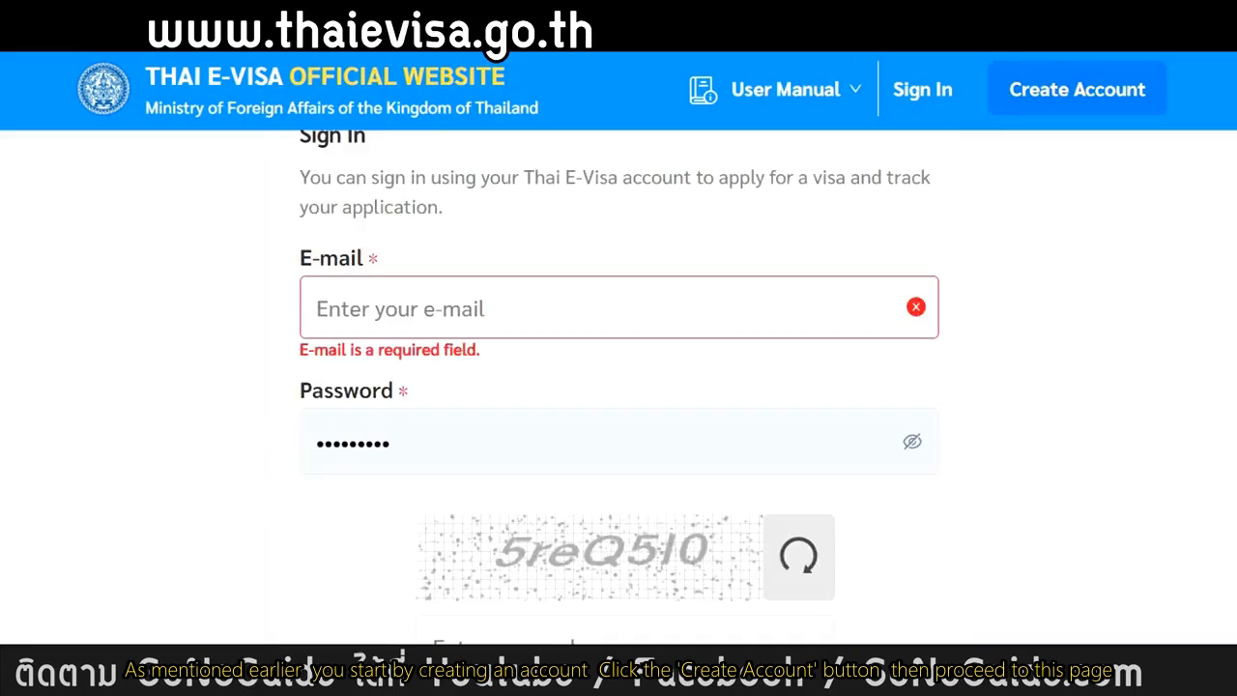
pyautogui.scroll(1, 251, 305)
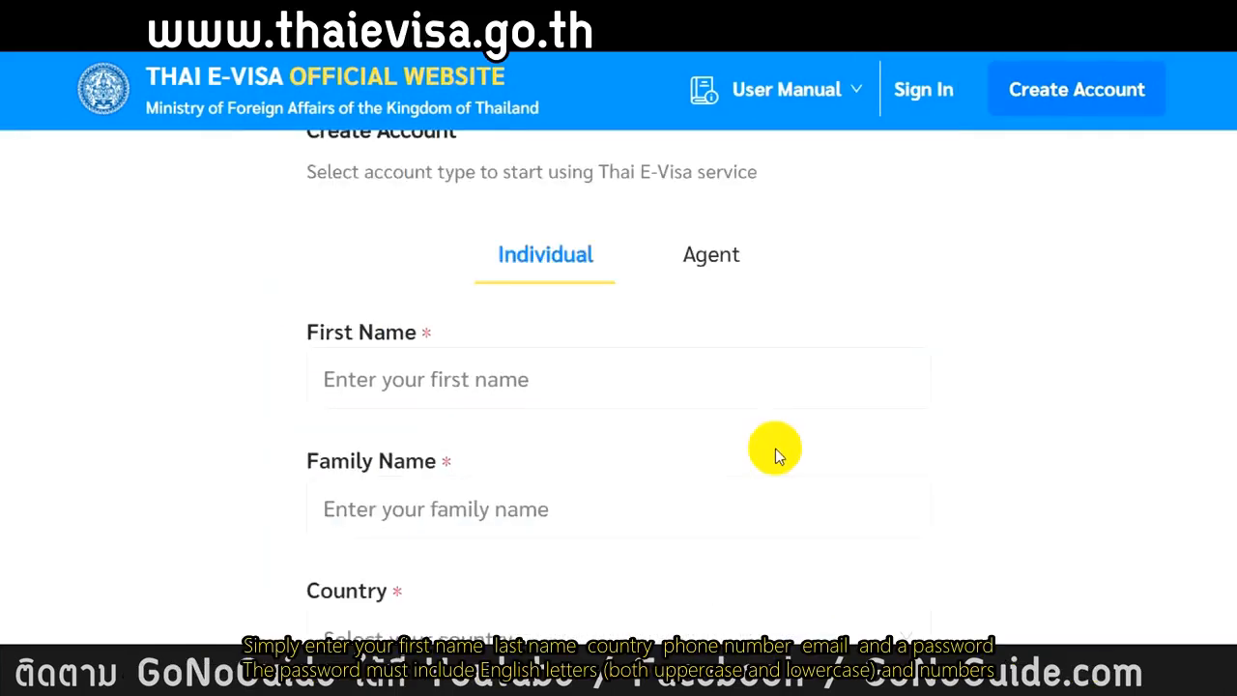
# Step: Review the individual account form's required personal fields, password rules, terms agreement and captcha entry
pyautogui.scroll(-4, 774, 447)
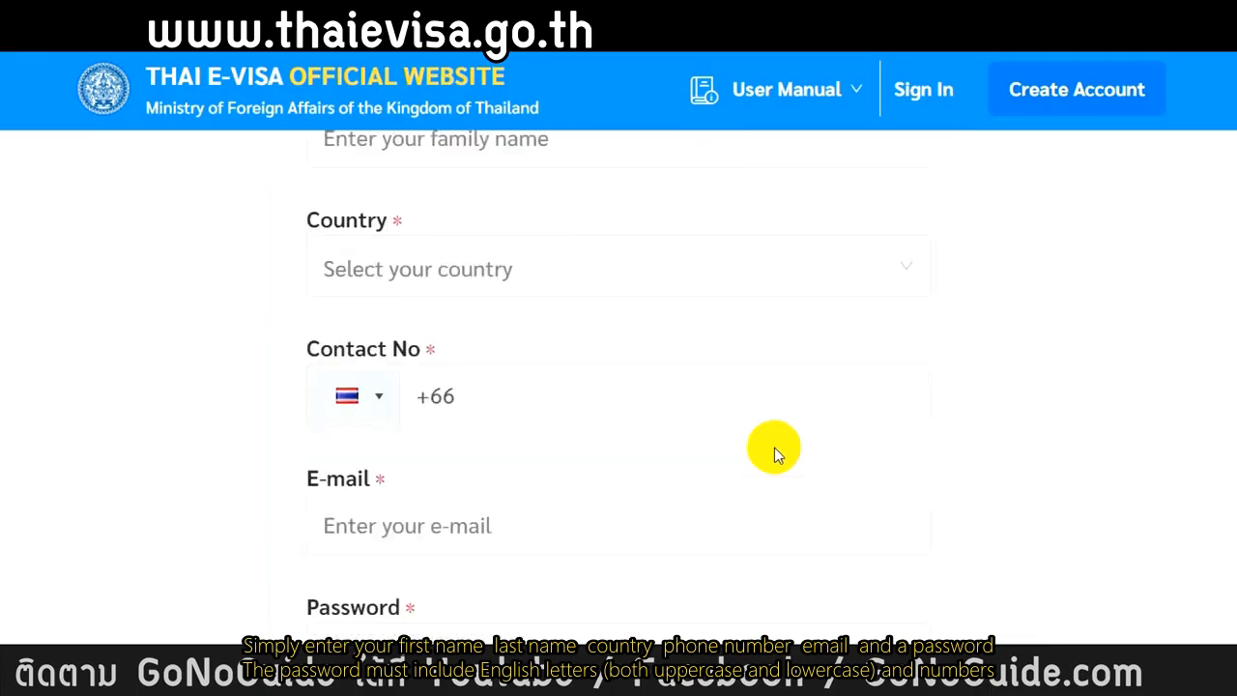
pyautogui.scroll(-3, 775, 447)
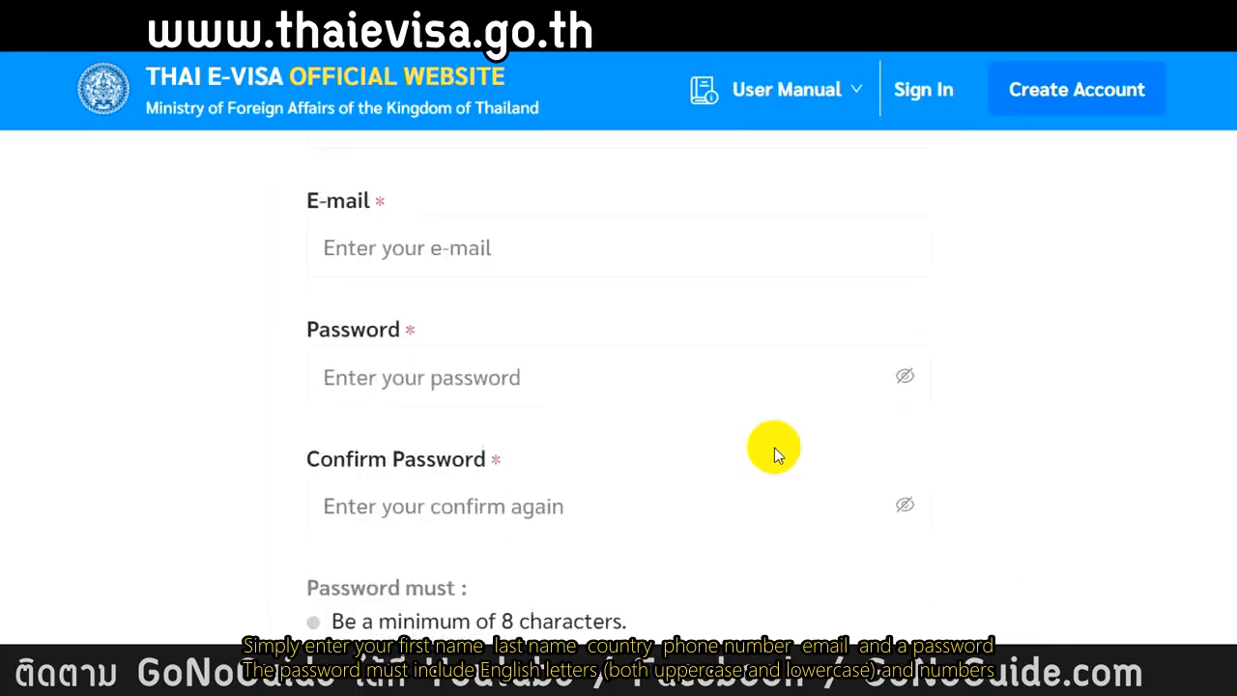
pyautogui.scroll(-2, 554, 408)
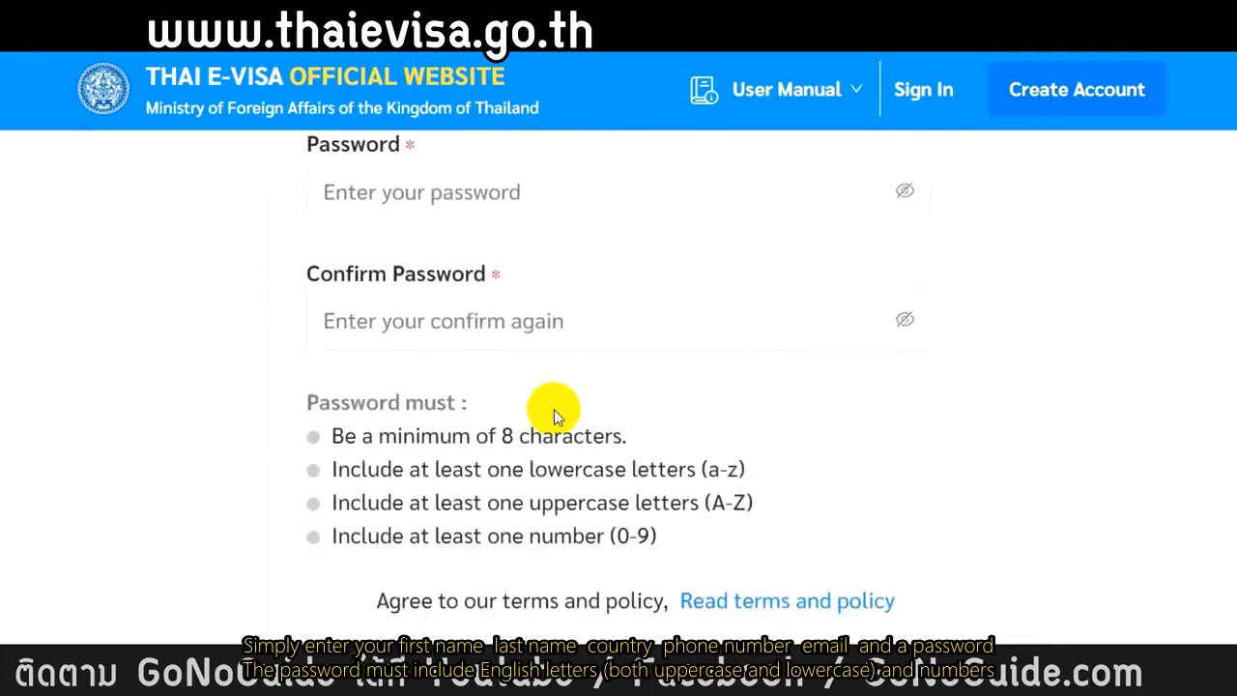
pyautogui.scroll(-1, 554, 414)
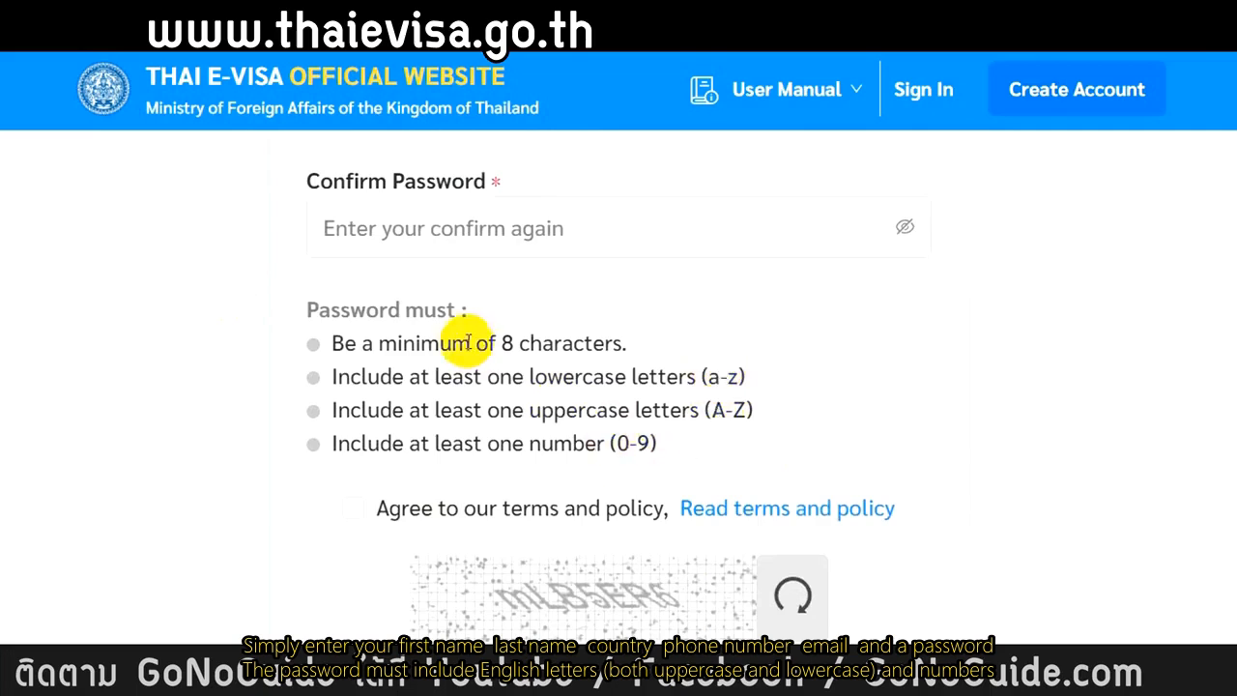
pyautogui.scroll(-3, 469, 340)
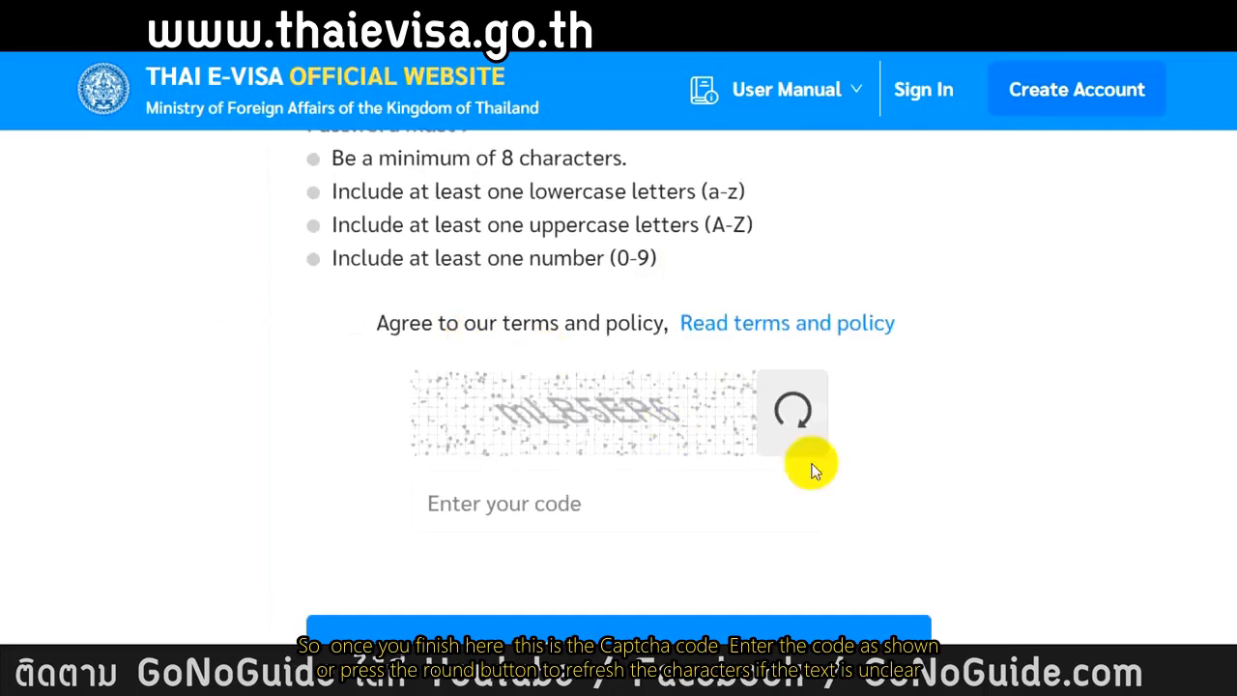
pyautogui.click(630, 500)
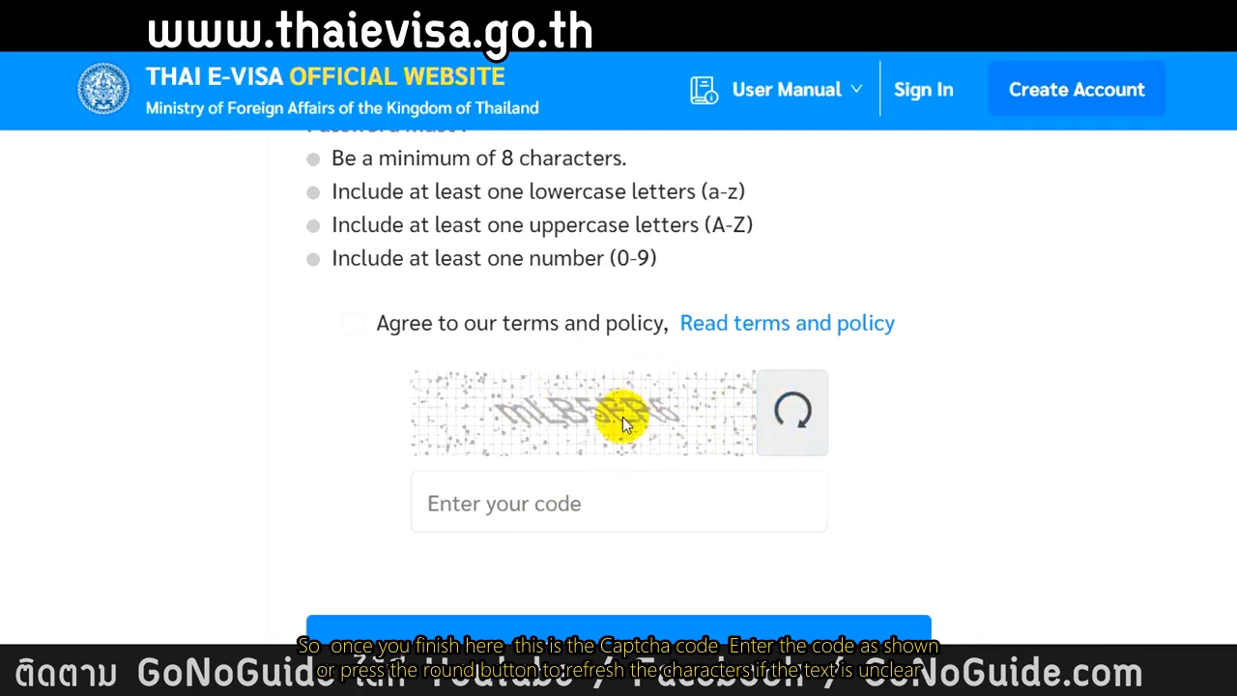
pyautogui.scroll(-2, 567, 471)
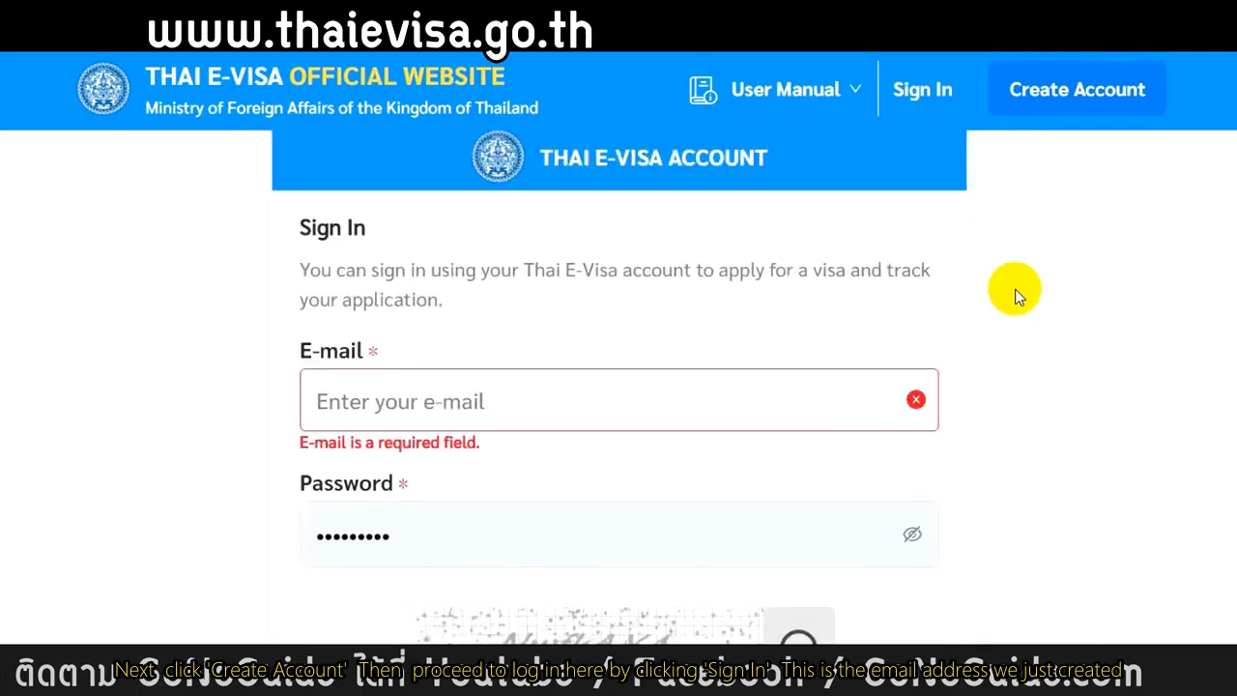
# Step: Sign in to the Thai E-Visa account and start a new visa application from the dashboard
pyautogui.click(928, 107)
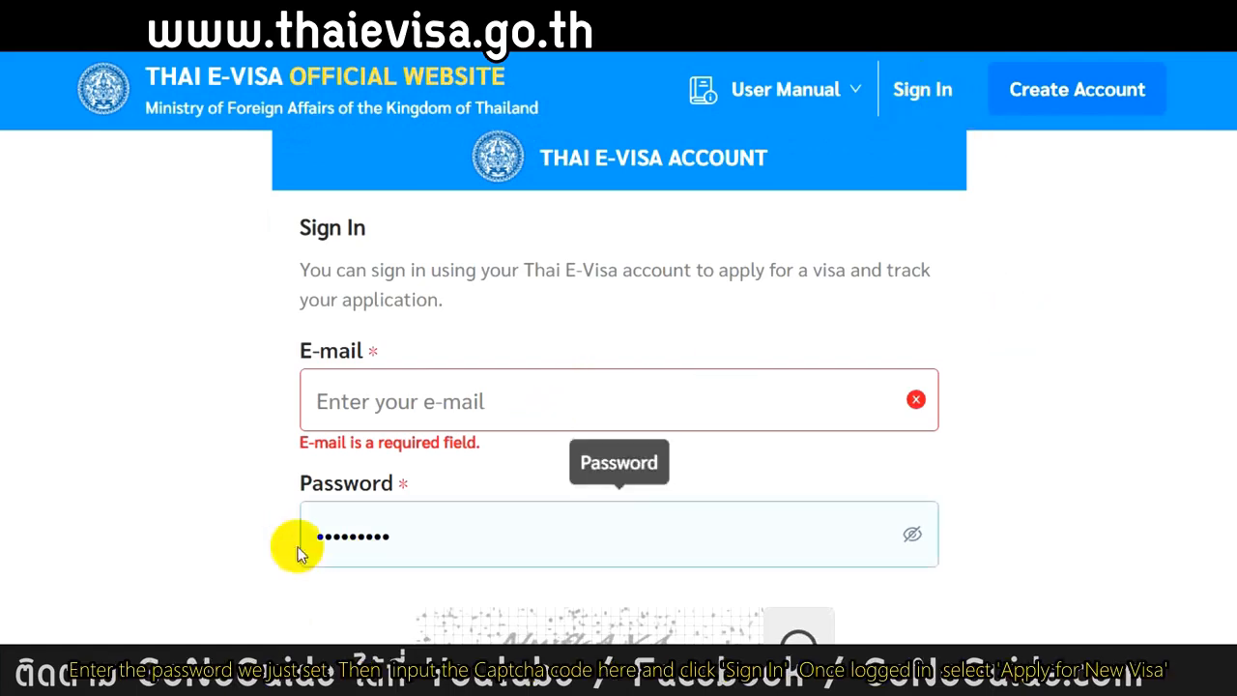
pyautogui.scroll(-5, 1048, 556)
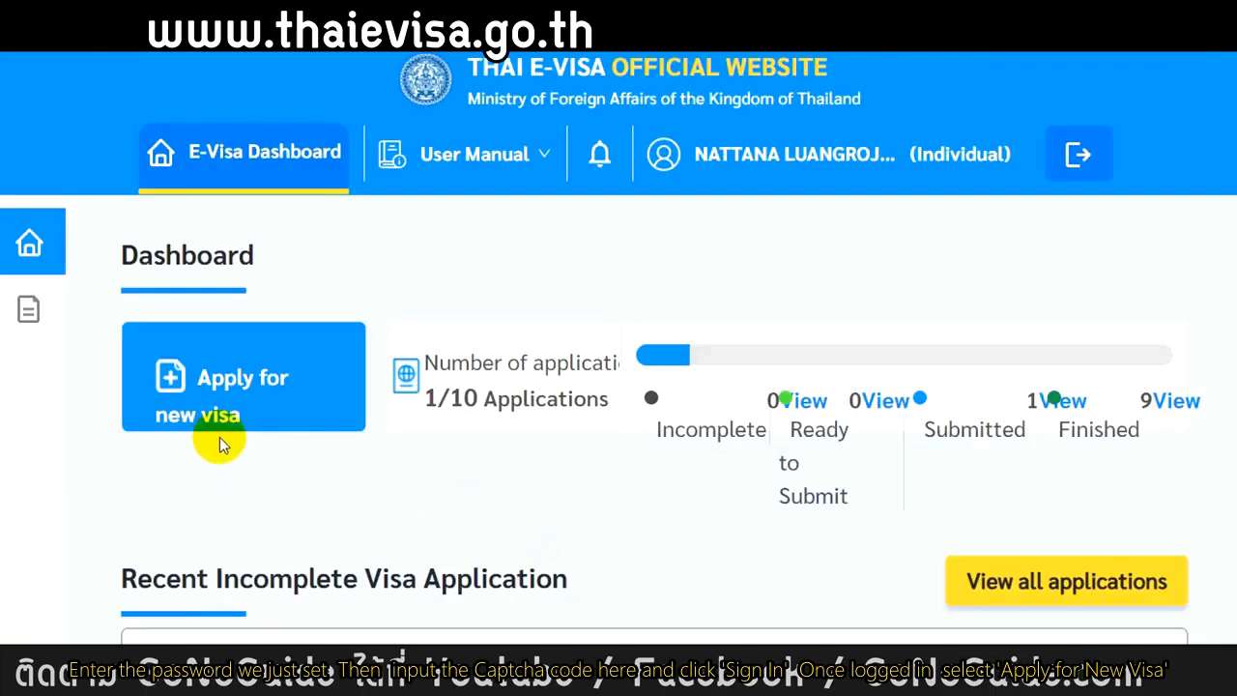
pyautogui.click(226, 408)
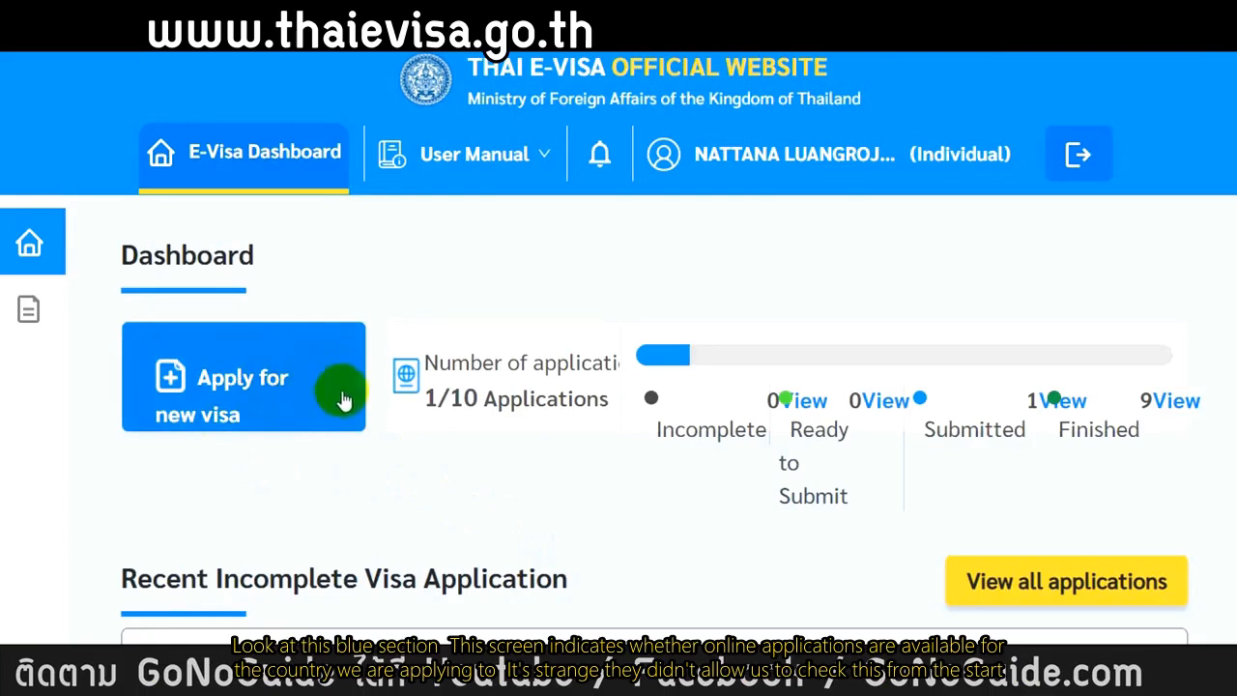
pyautogui.click(266, 392)
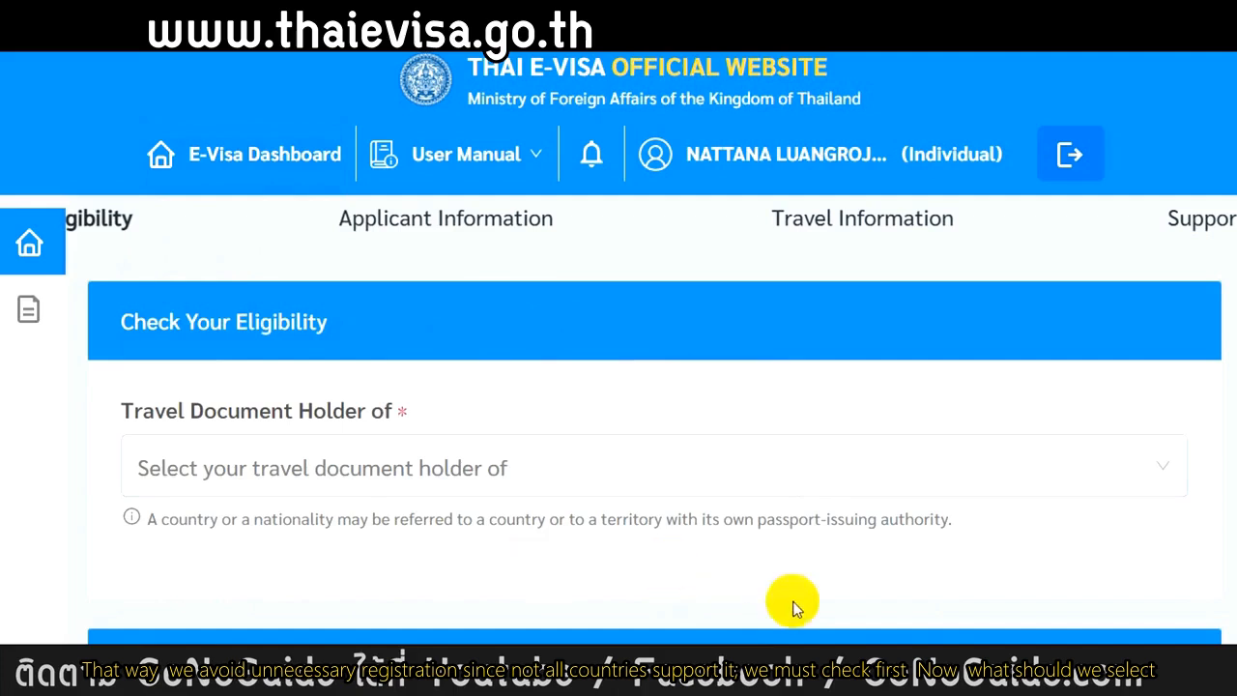
# Step: Set the travel document holder country to Albania in the eligibility check
pyautogui.scroll(-1, 676, 559)
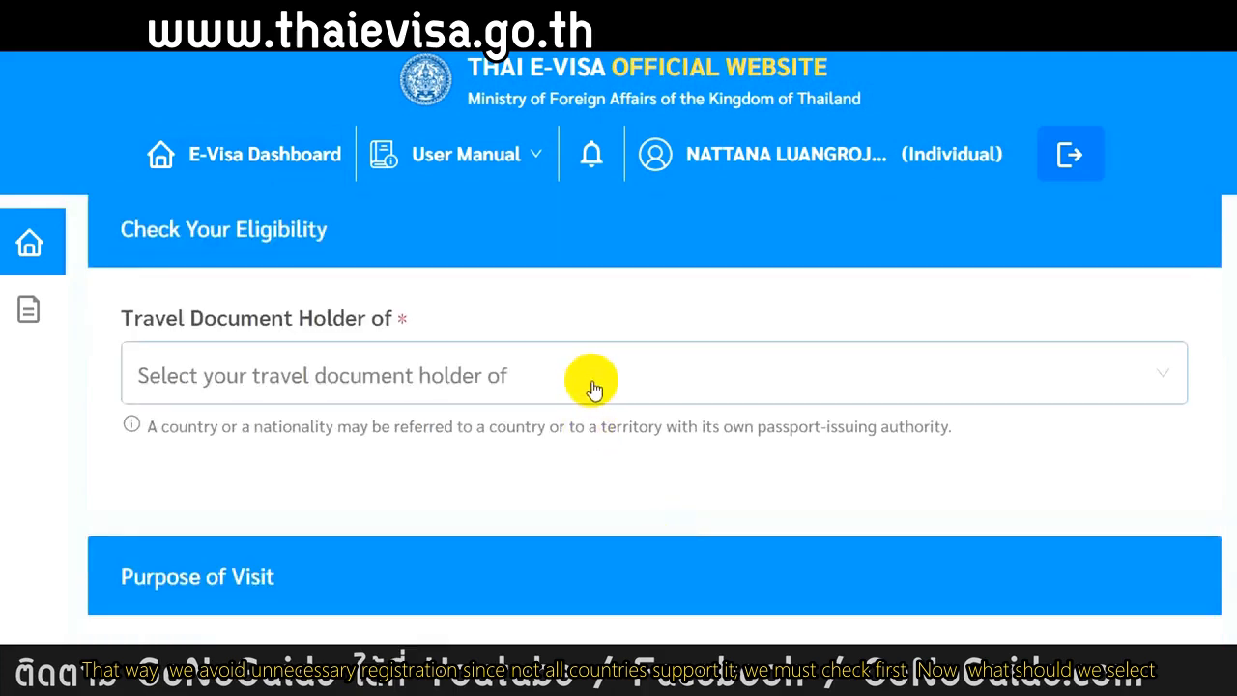
pyautogui.click(587, 379)
pyautogui.scroll(-1, 442, 464)
pyautogui.scroll(1, 431, 464)
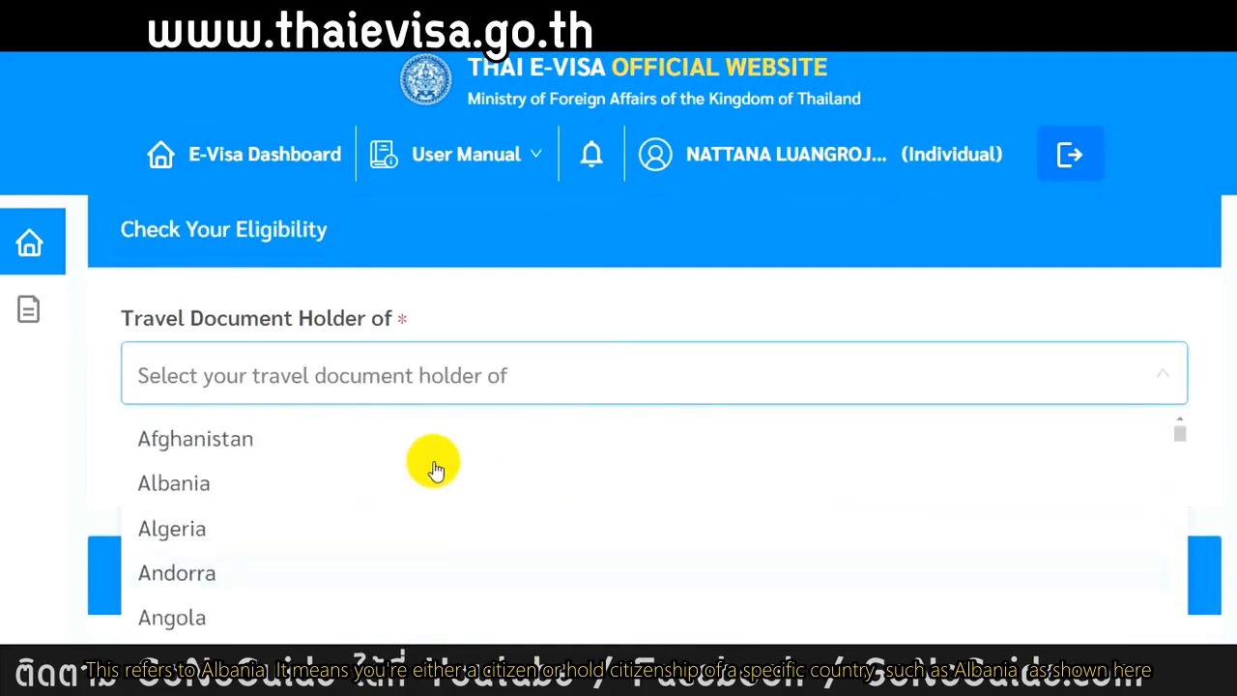
pyautogui.click(431, 470)
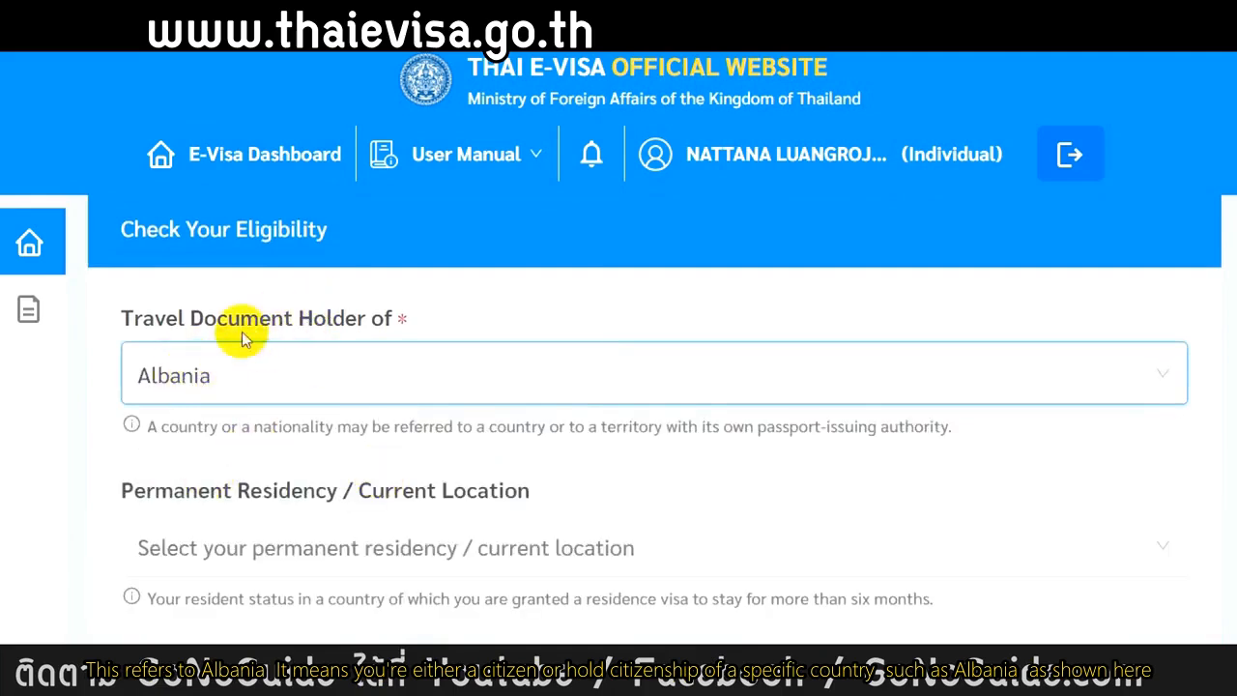
# Step: Set the permanent residency / current location to Albania and check the embassy submission field
pyautogui.scroll(-1, 39, 466)
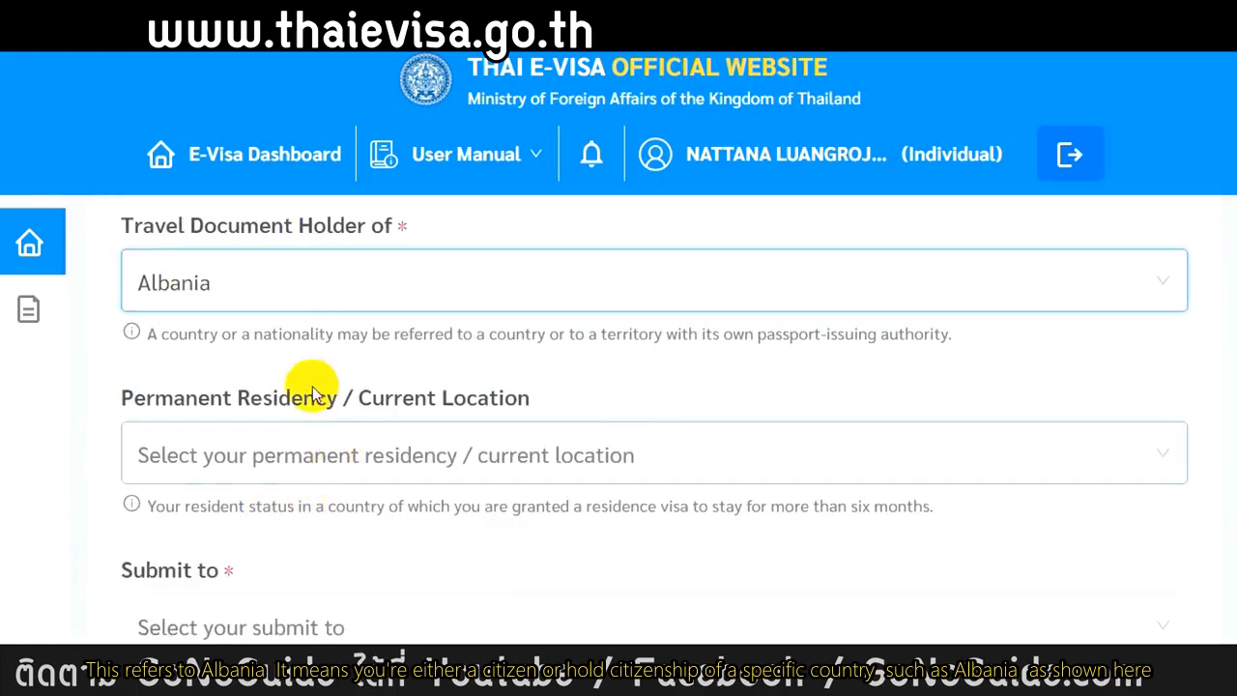
pyautogui.click(390, 458)
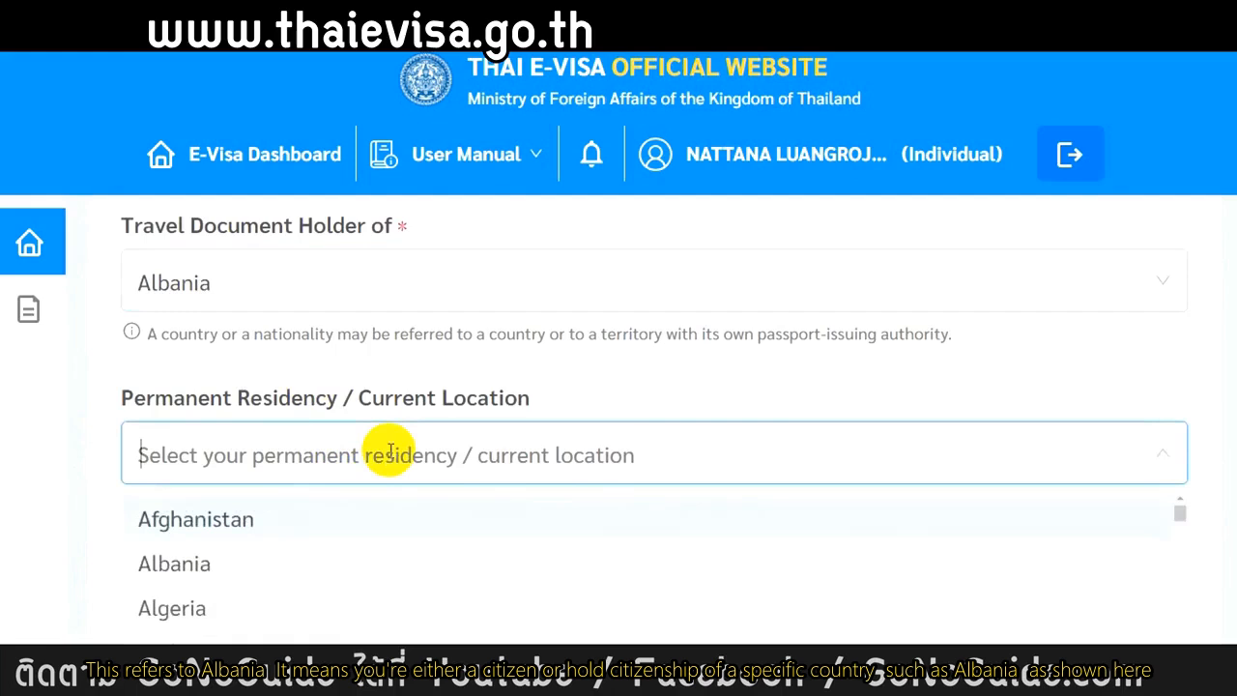
pyautogui.click(242, 570)
pyautogui.scroll(1, 66, 533)
pyautogui.scroll(-3, 42, 523)
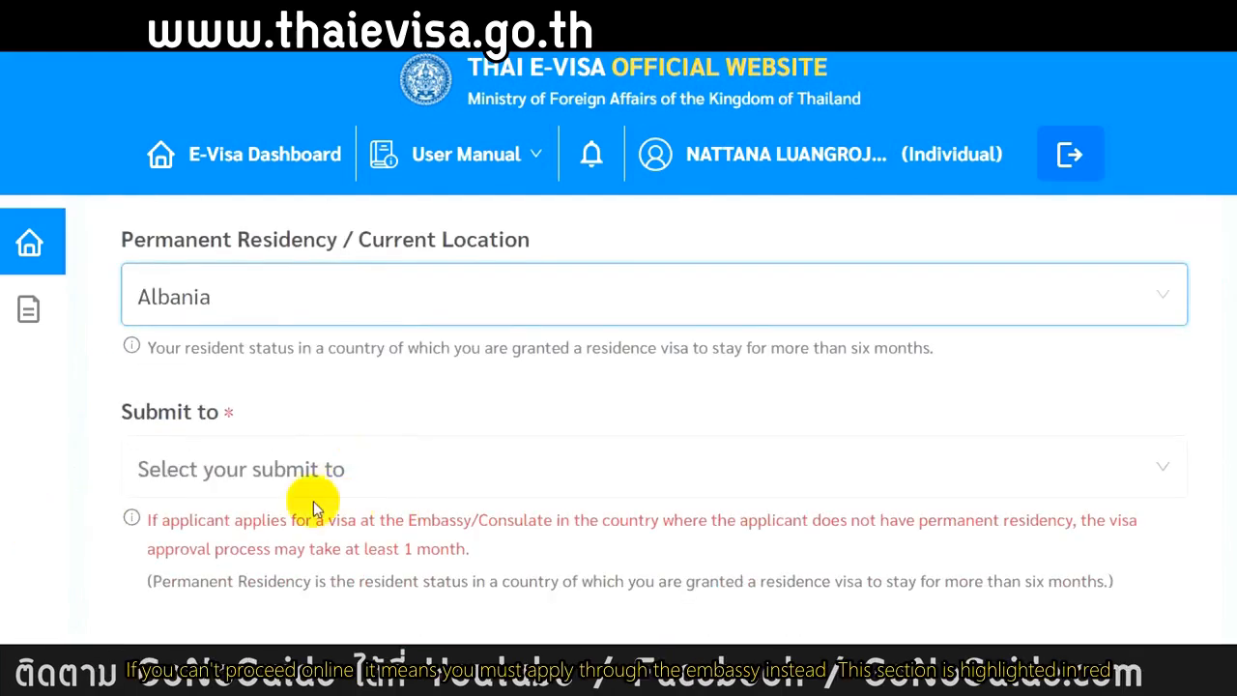
pyautogui.scroll(1, 401, 437)
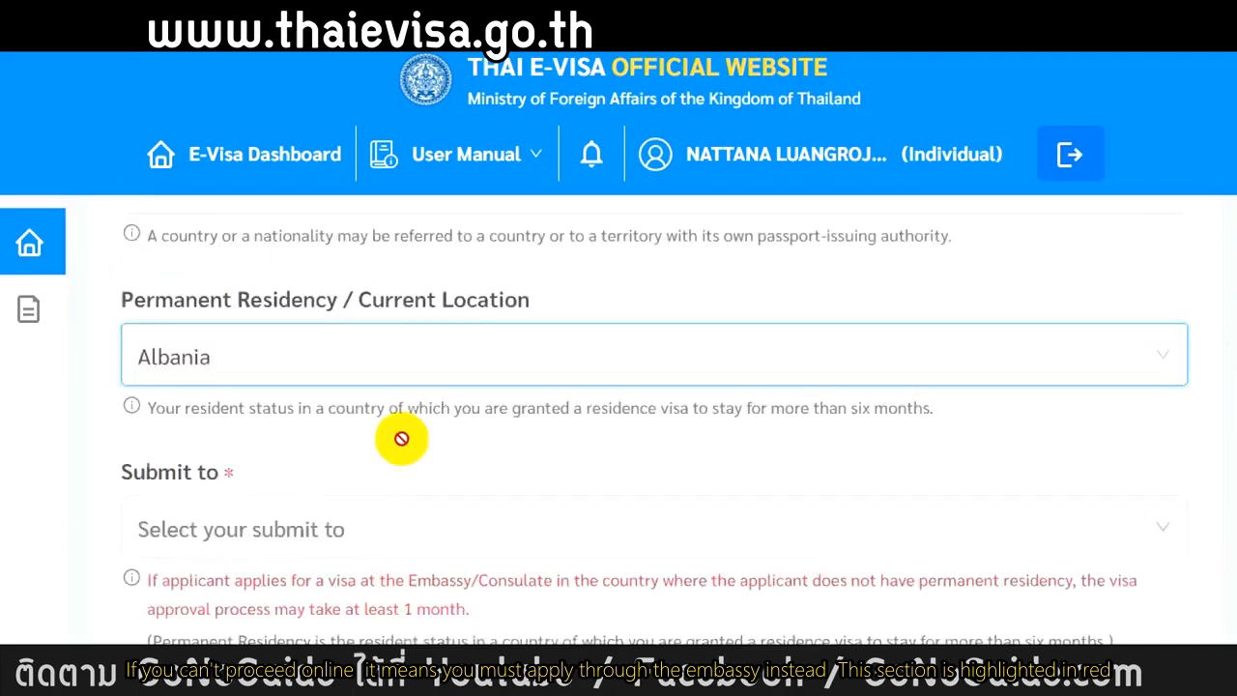
pyautogui.scroll(-1, 396, 454)
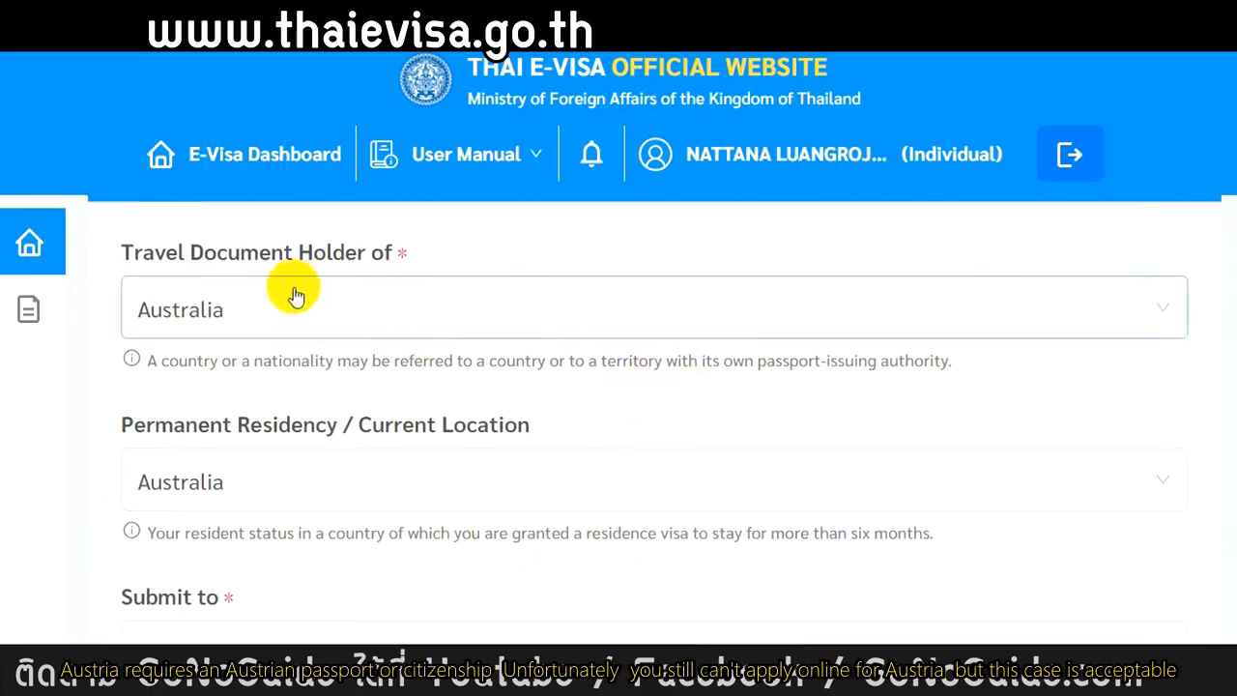
# Step: Examine which embassy is offered for submission with Australia and with Belgium as the document and residency country
pyautogui.scroll(-1, 290, 385)
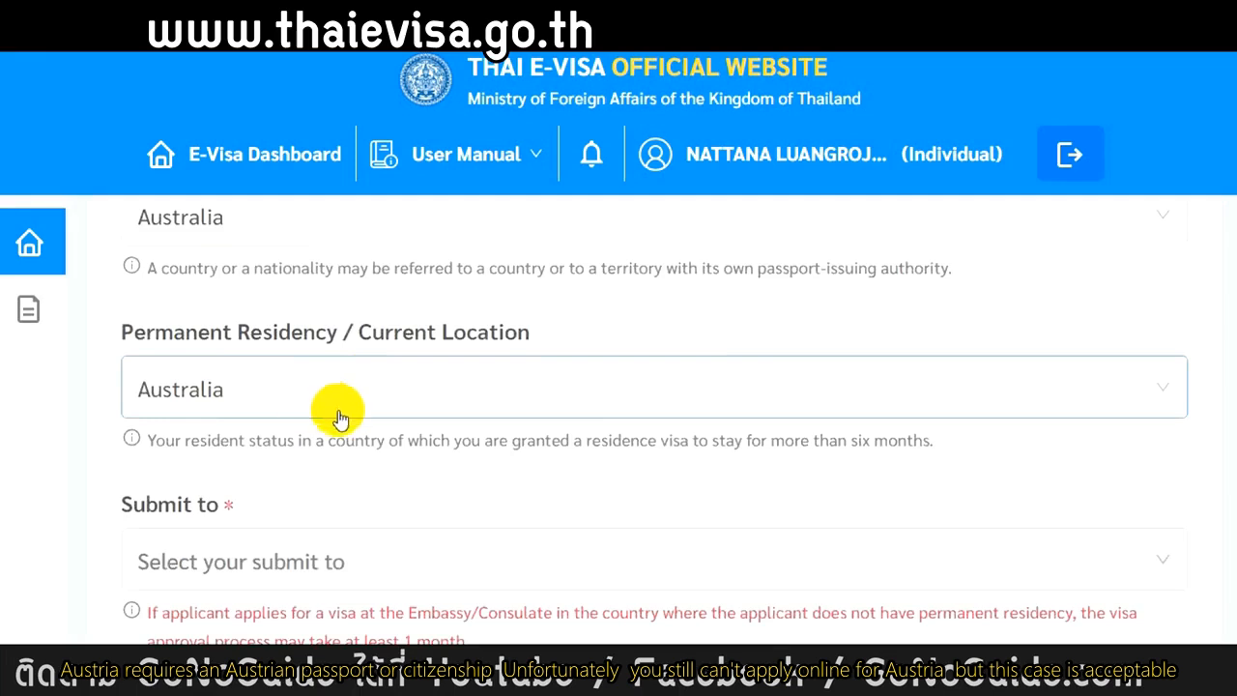
pyautogui.scroll(-1, 483, 436)
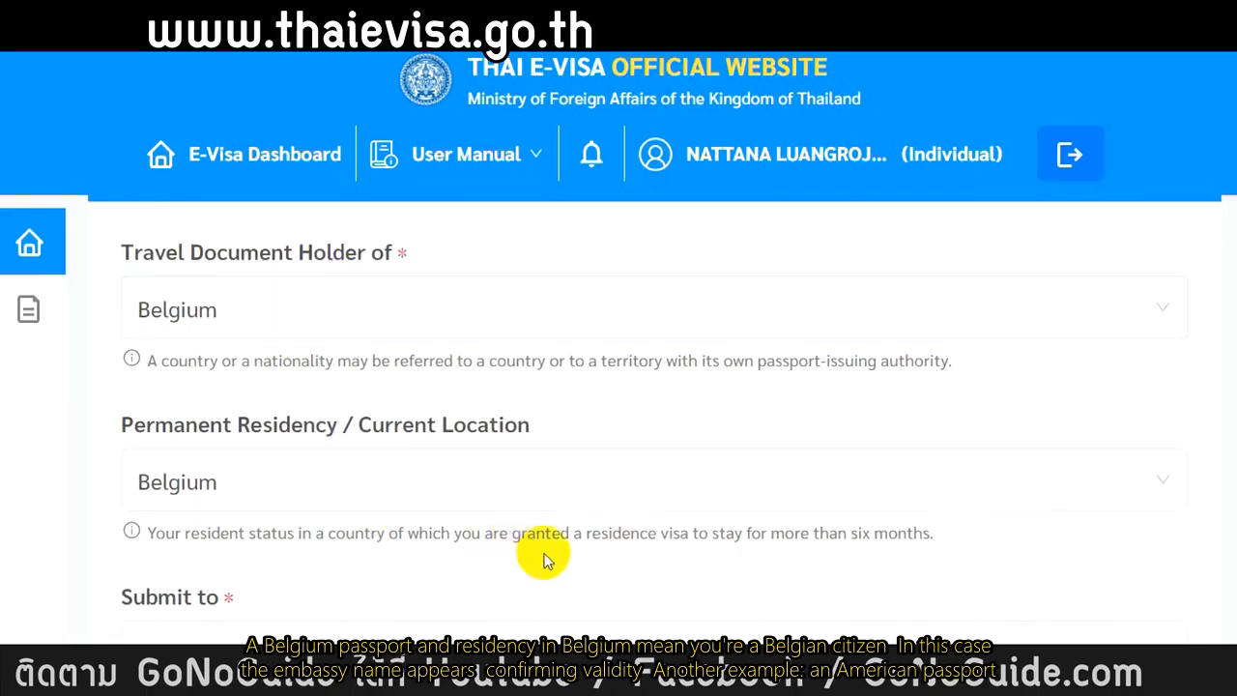
pyautogui.scroll(-1, 544, 560)
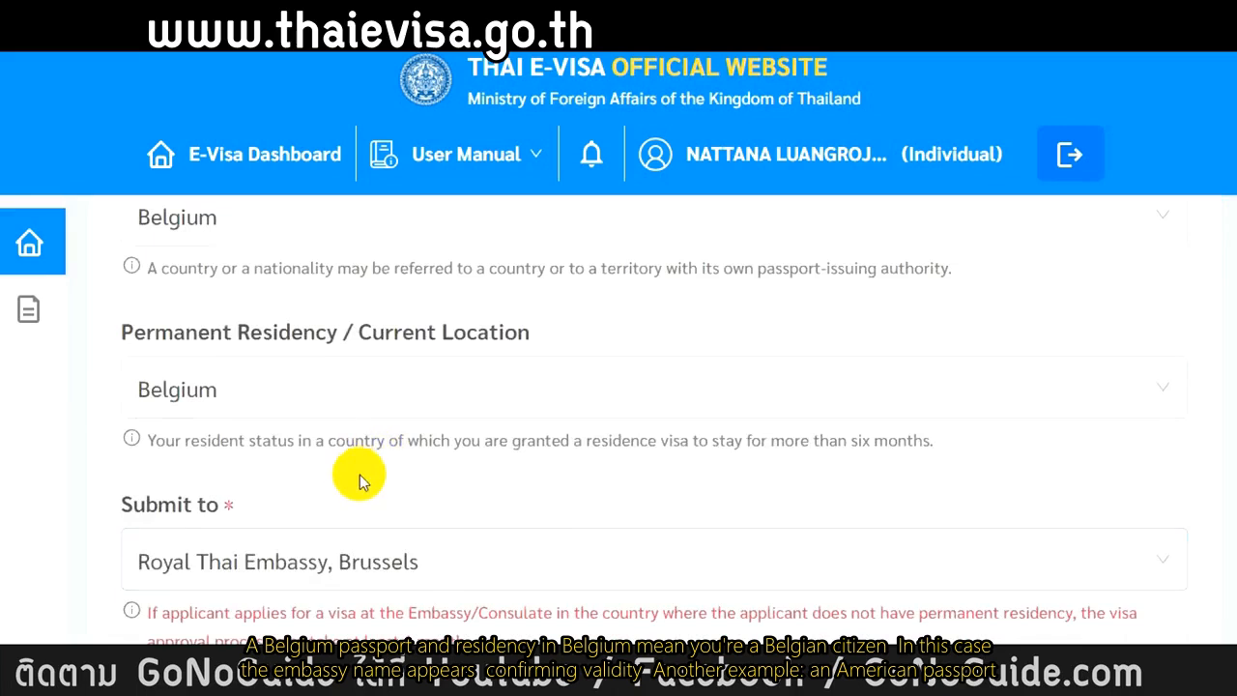
pyautogui.scroll(-1, 338, 449)
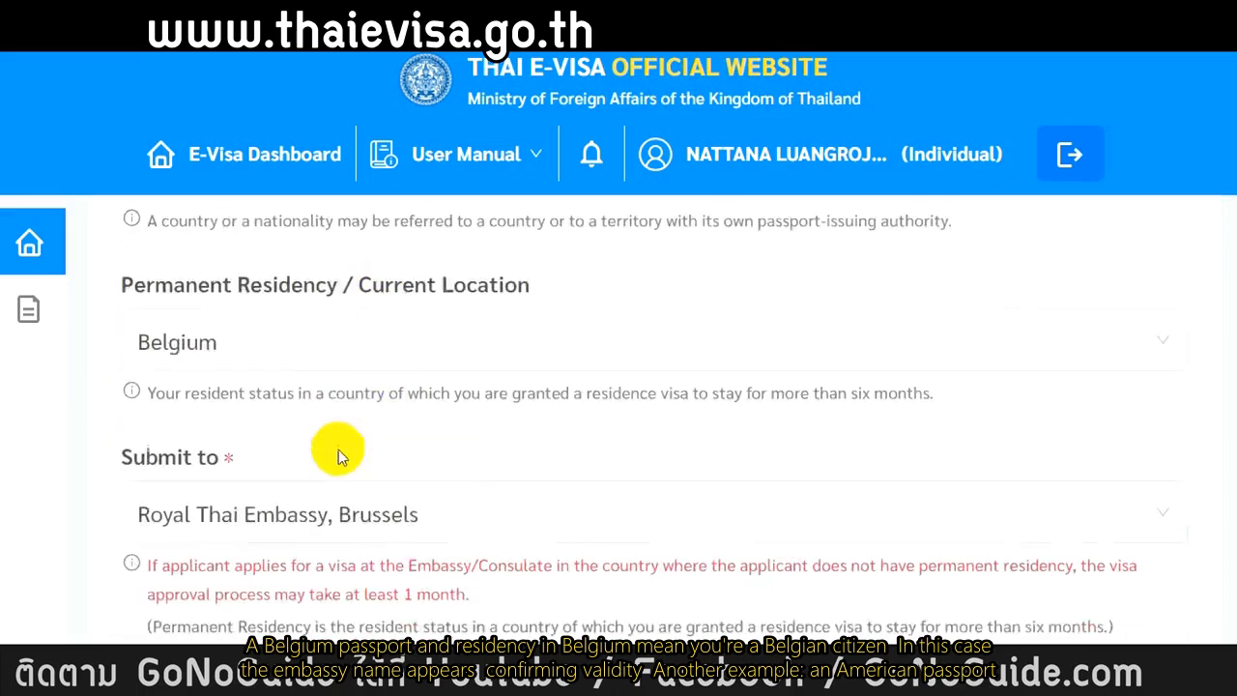
pyautogui.scroll(-1, 338, 449)
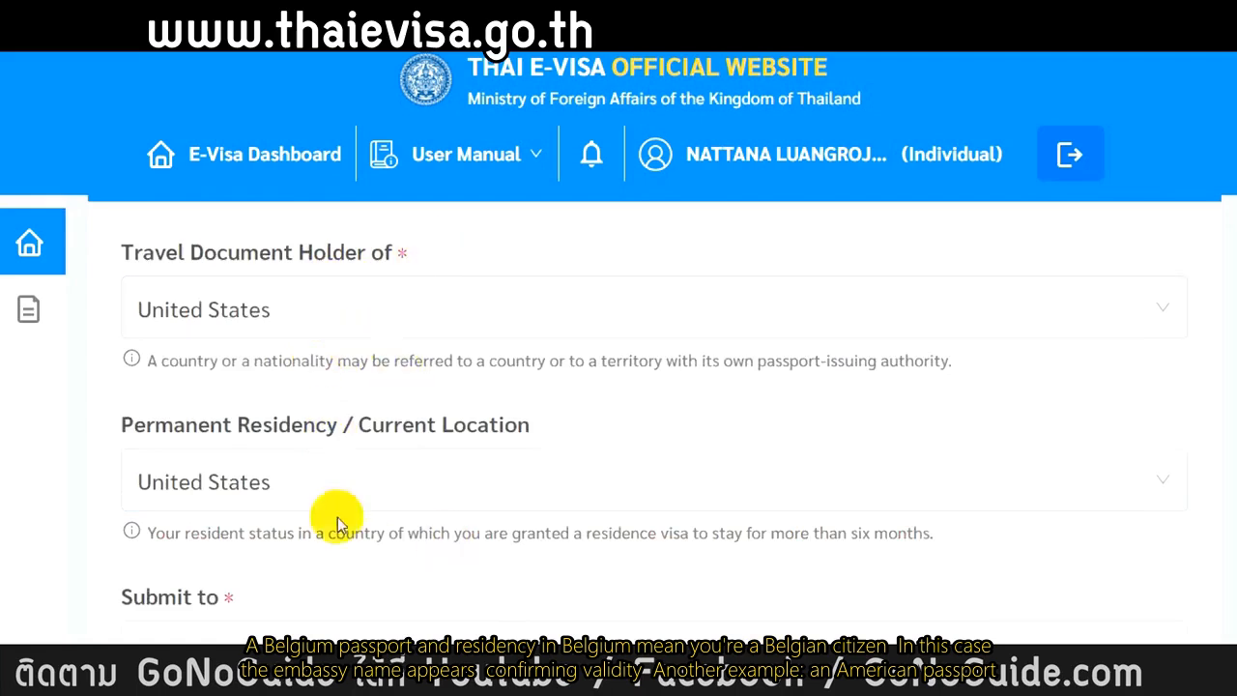
# Step: With United States as the residency country, choose Royal Thai Embassy, Washington D.C. as the place of submission
pyautogui.scroll(-2, 309, 512)
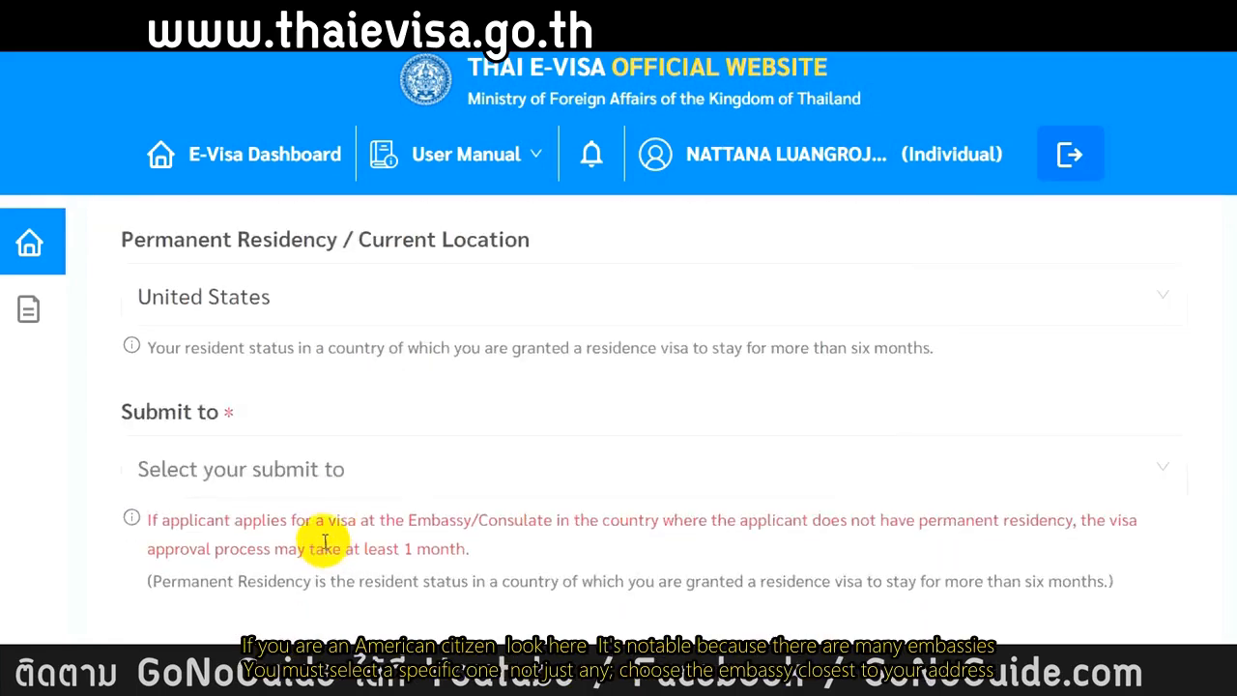
pyautogui.click(364, 474)
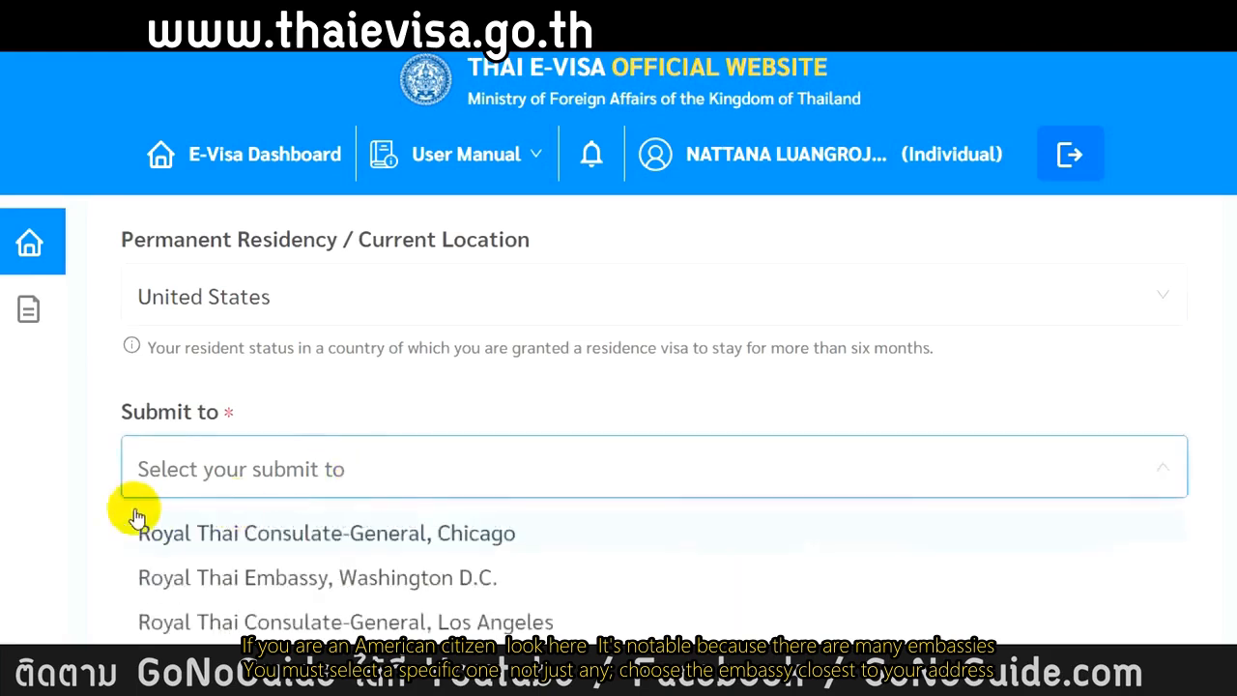
pyautogui.scroll(-1, 242, 488)
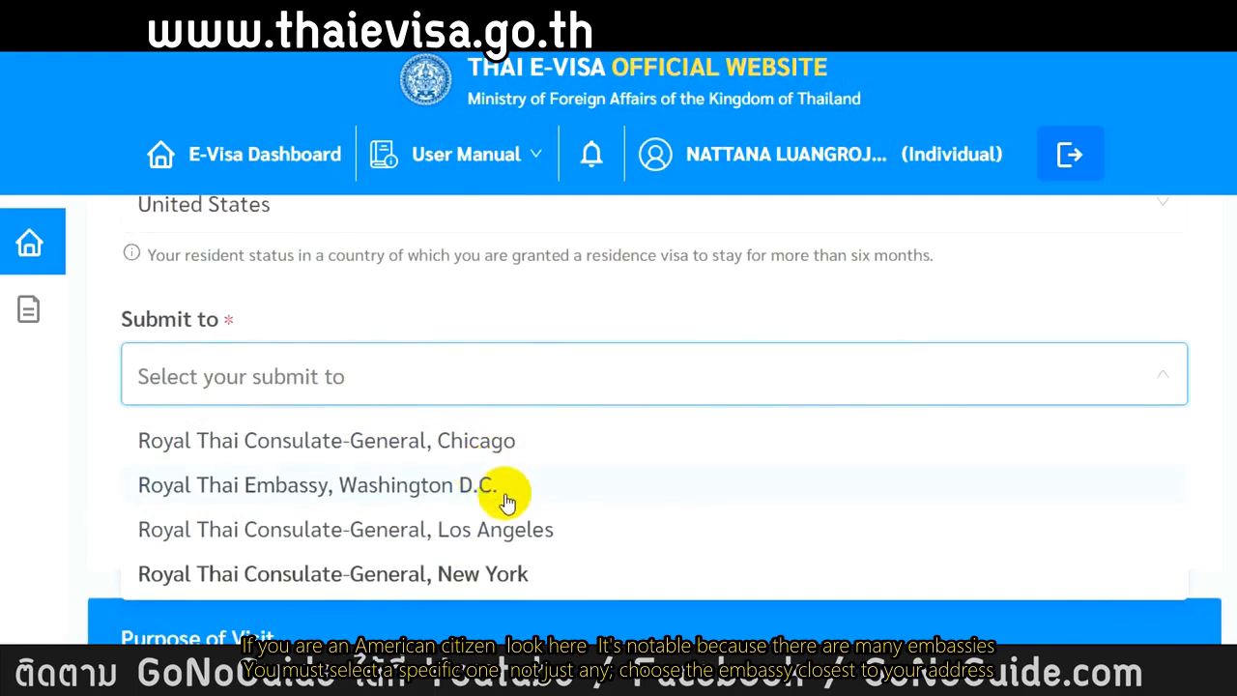
pyautogui.click(619, 491)
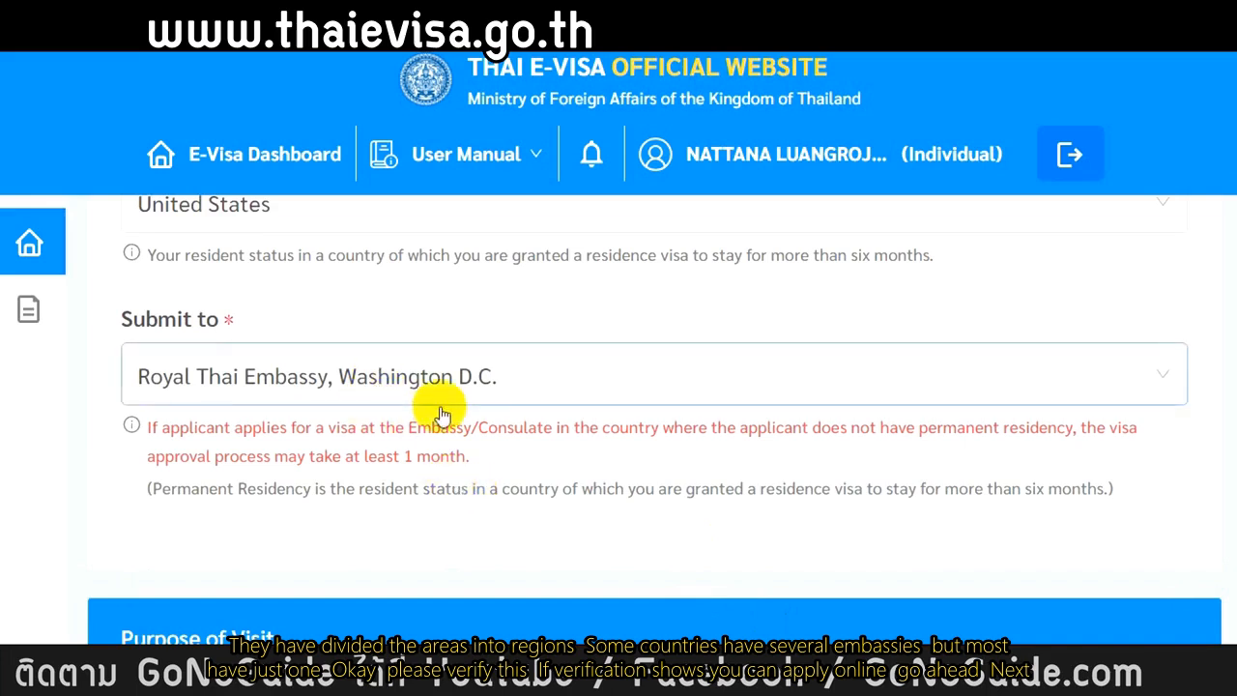
# Step: Under Purpose of Visit, check the passport type and examine the Tourist Visa purposes available for an Ordinary Passport
pyautogui.scroll(-4, 370, 516)
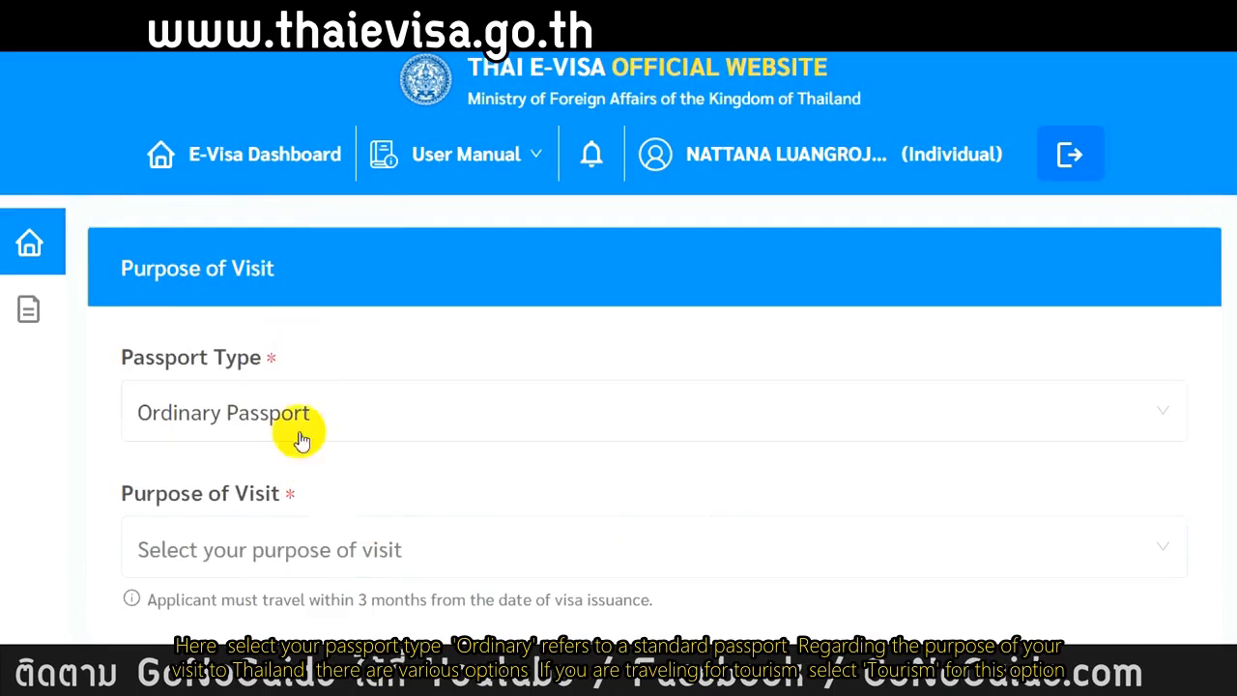
pyautogui.scroll(-1, 298, 434)
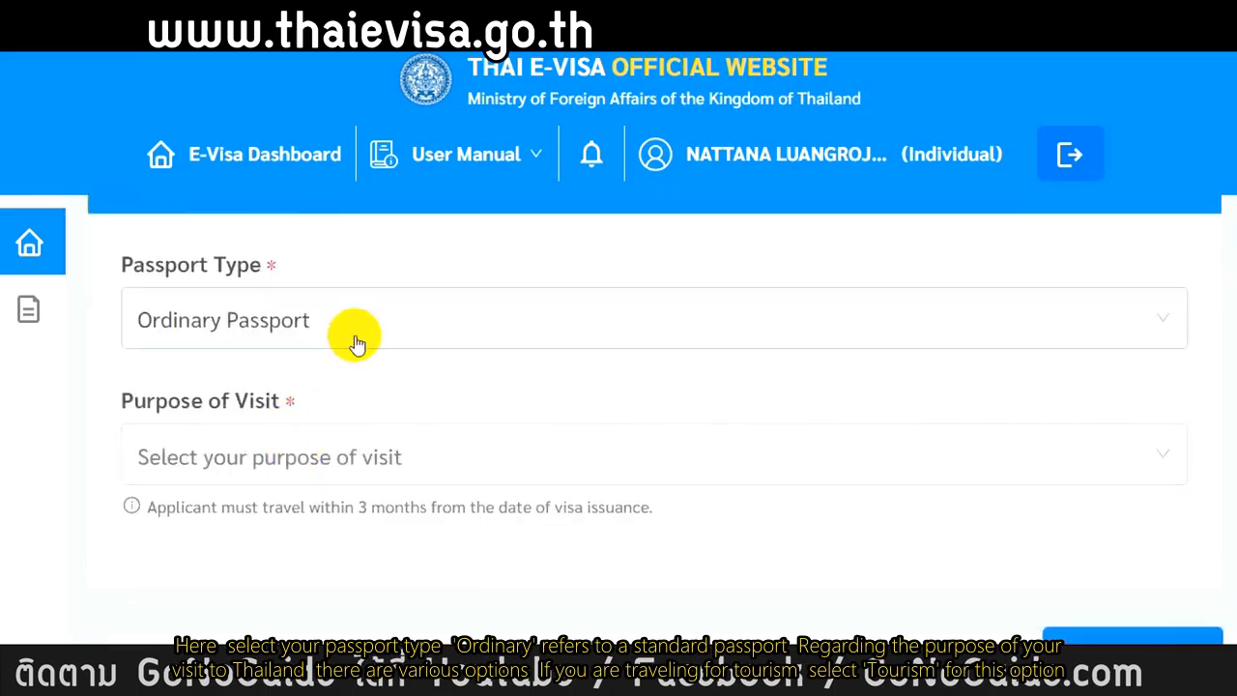
pyautogui.click(423, 472)
pyautogui.scroll(-2, 55, 519)
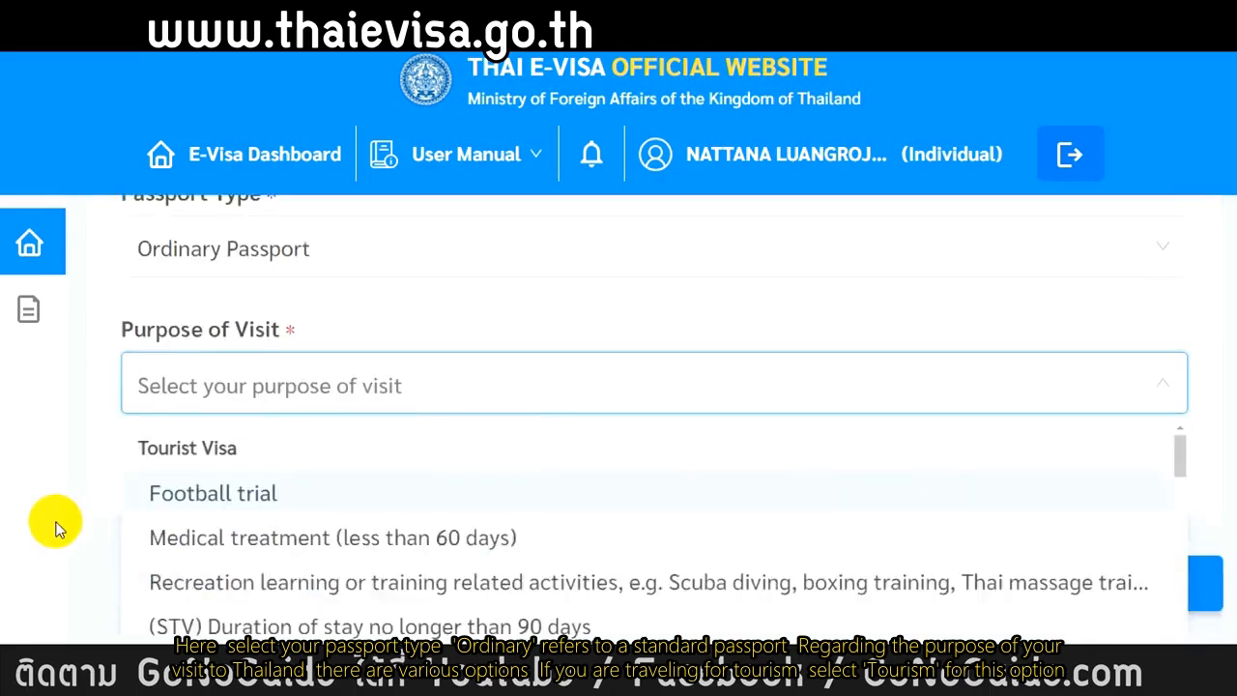
pyautogui.scroll(1, 56, 519)
pyautogui.scroll(-1, 56, 519)
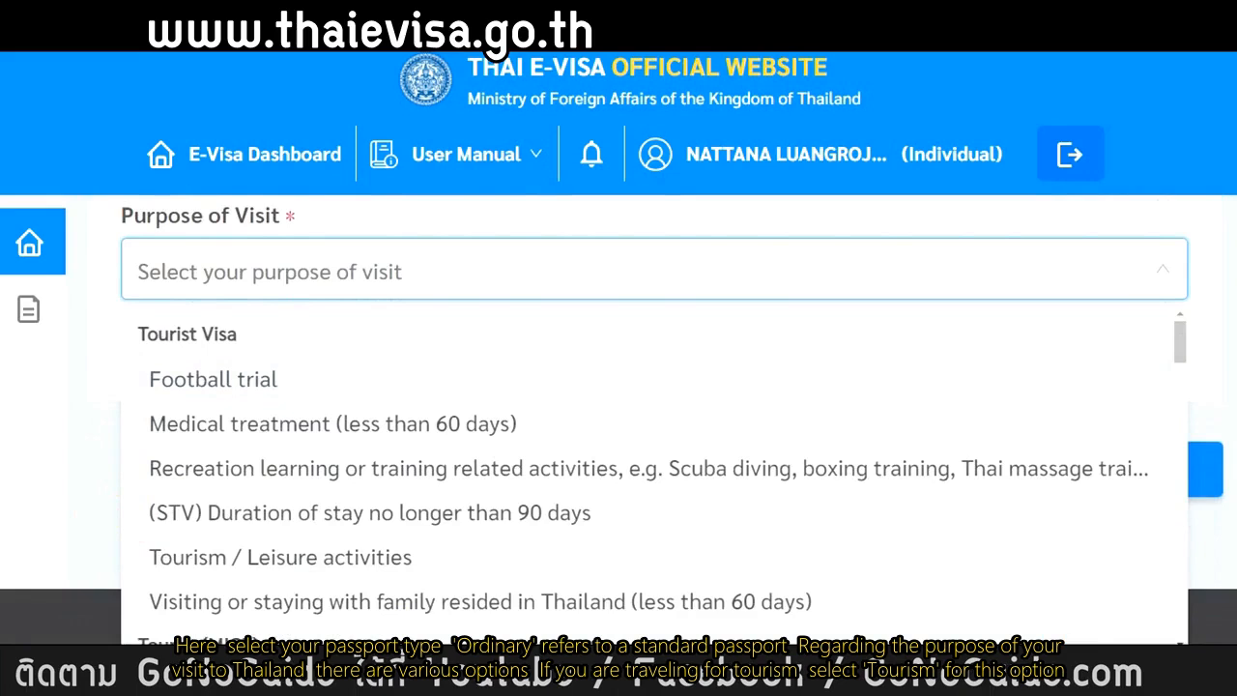
pyautogui.click(499, 287)
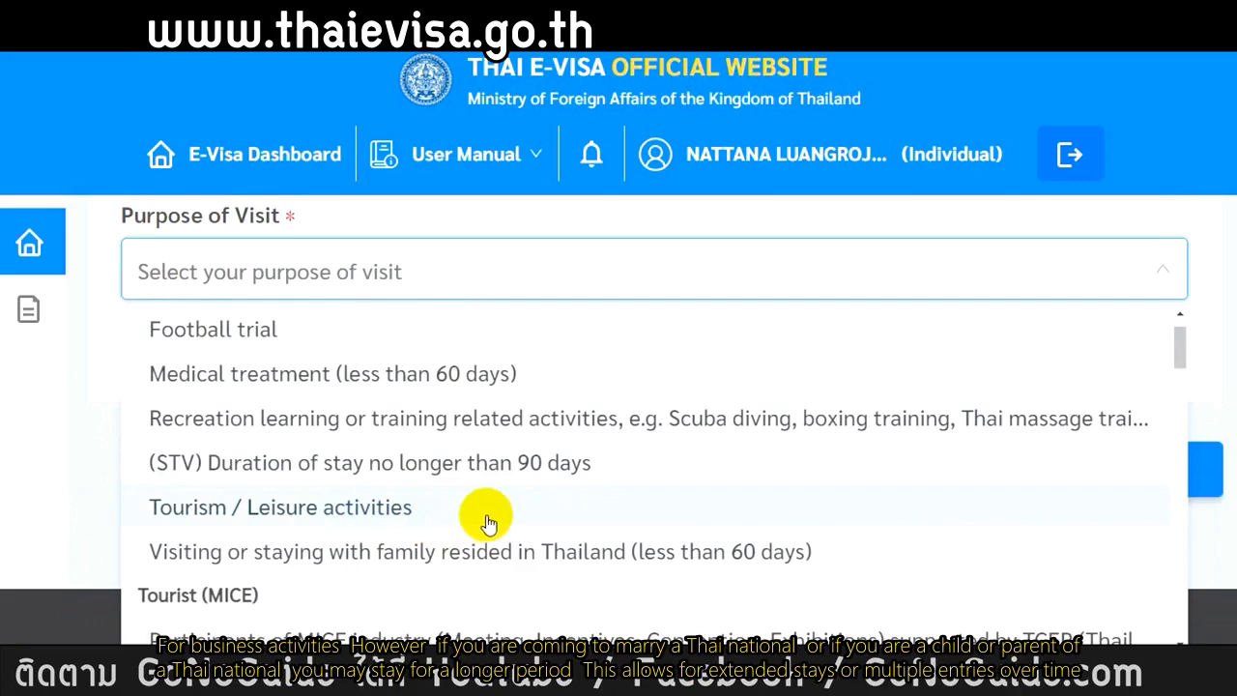
# Step: Set the purpose of visit to "Visiting or staying with applicant's family resided in Thailand (more than 60 days)" under Non-Immigrant Visa
pyautogui.scroll(-4, 488, 522)
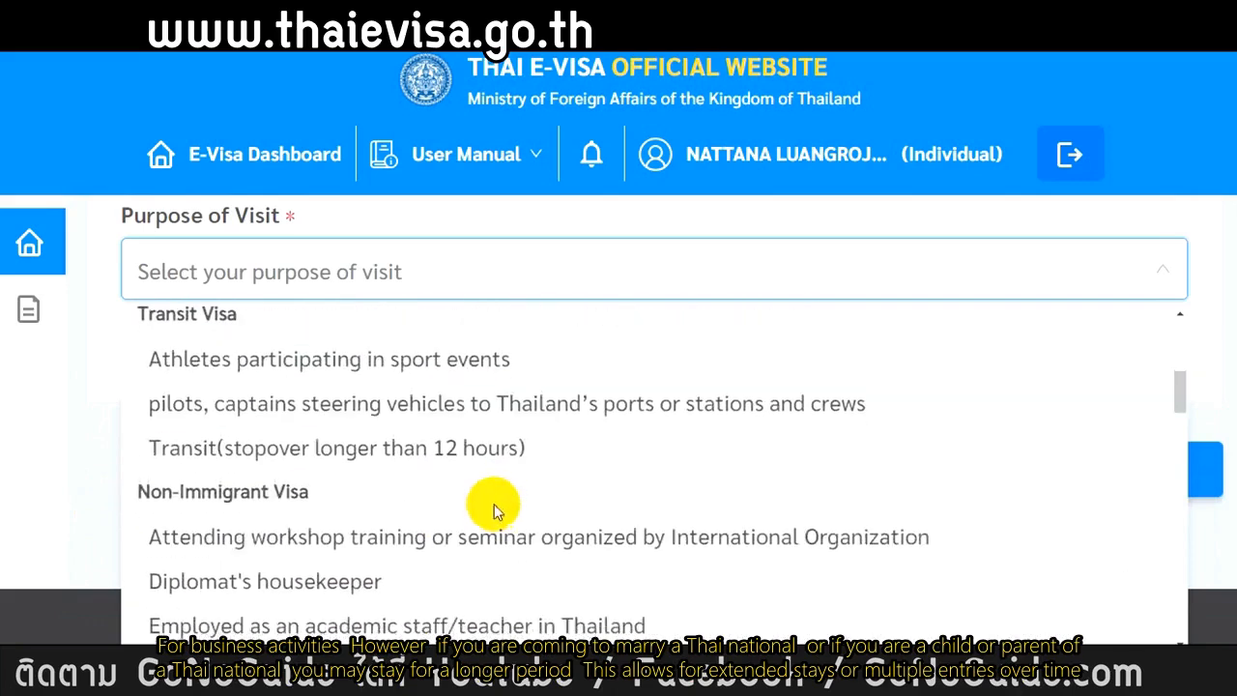
pyautogui.scroll(-1, 287, 489)
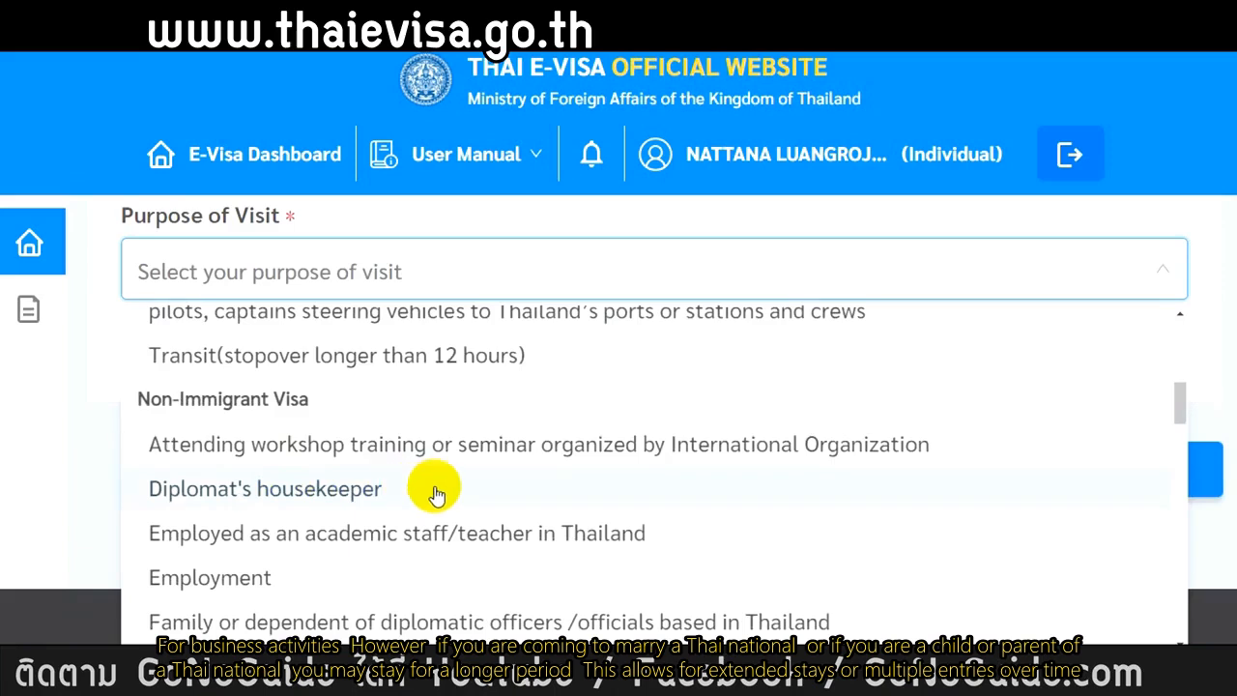
pyautogui.scroll(-5, 435, 491)
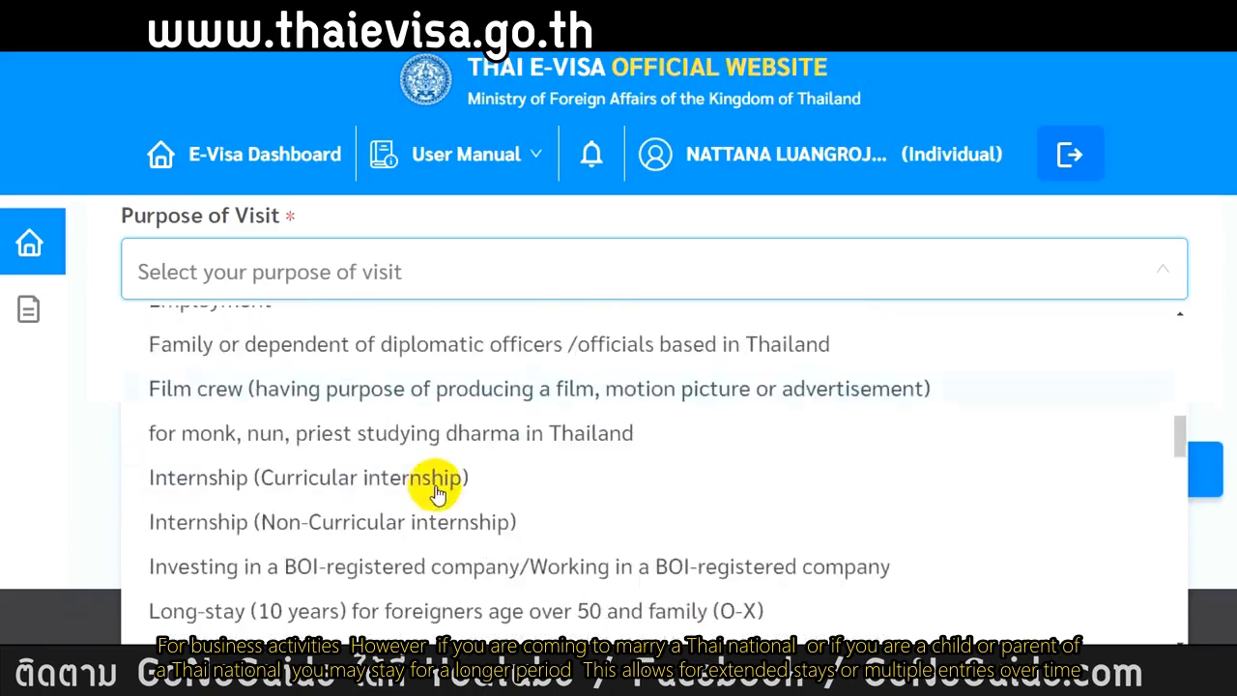
pyautogui.scroll(-4, 293, 488)
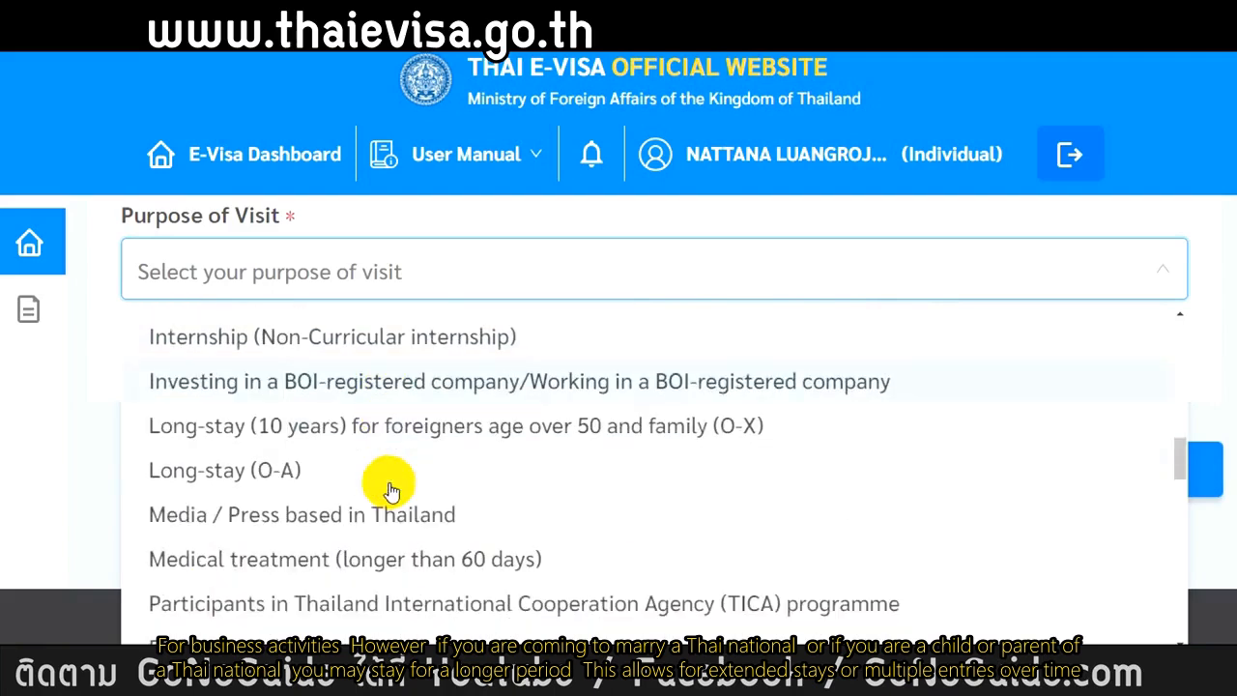
pyautogui.scroll(-7, 300, 482)
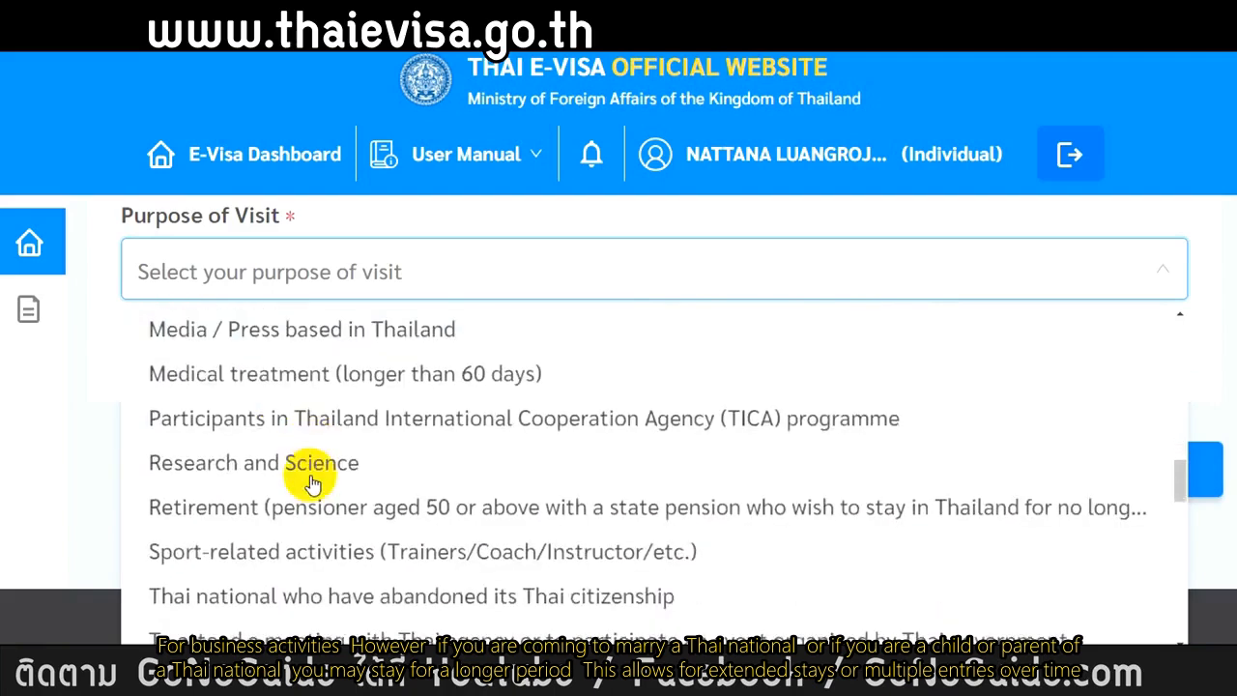
pyautogui.scroll(-7, 311, 484)
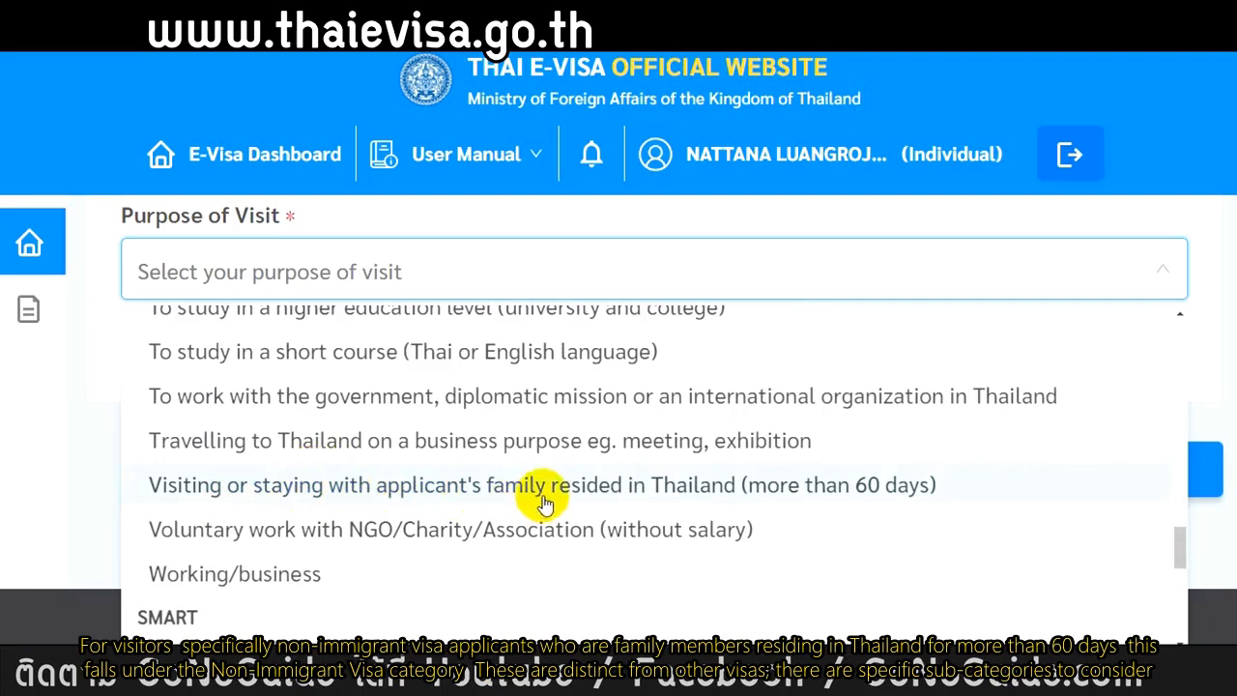
pyautogui.click(937, 494)
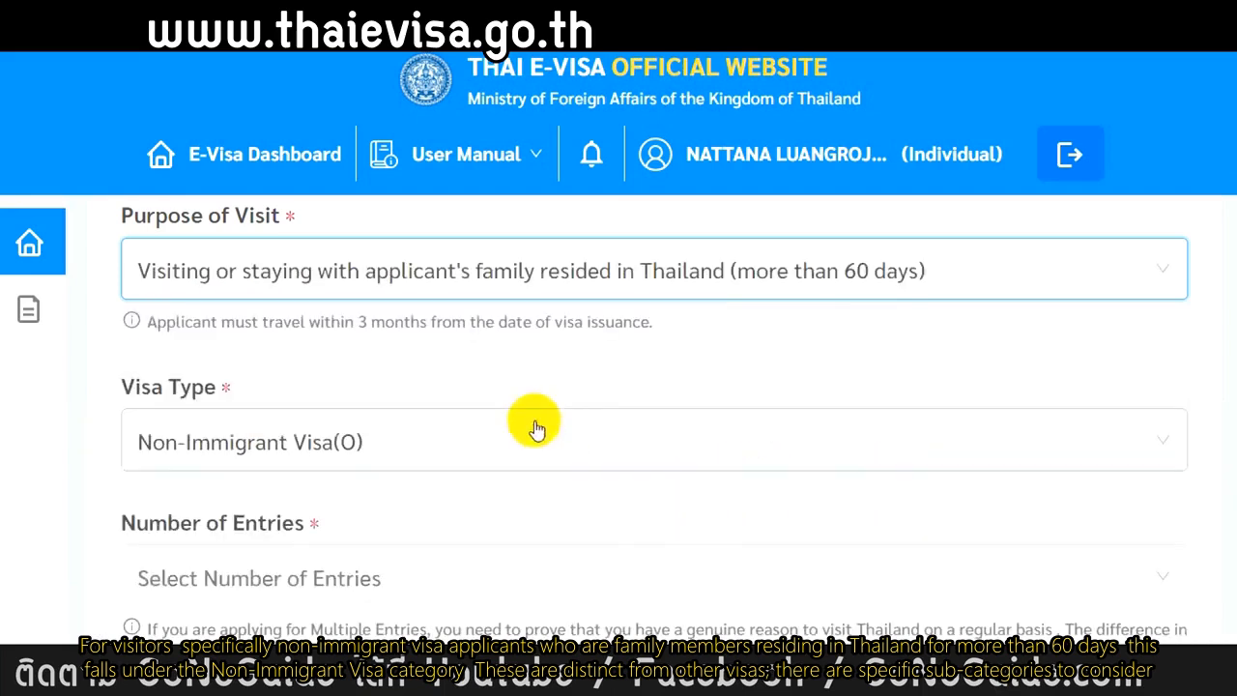
# Step: Review the Non-Immigrant Visa and Transit Visa groups among the available purposes of visit
pyautogui.click(636, 273)
pyautogui.scroll(15, 455, 507)
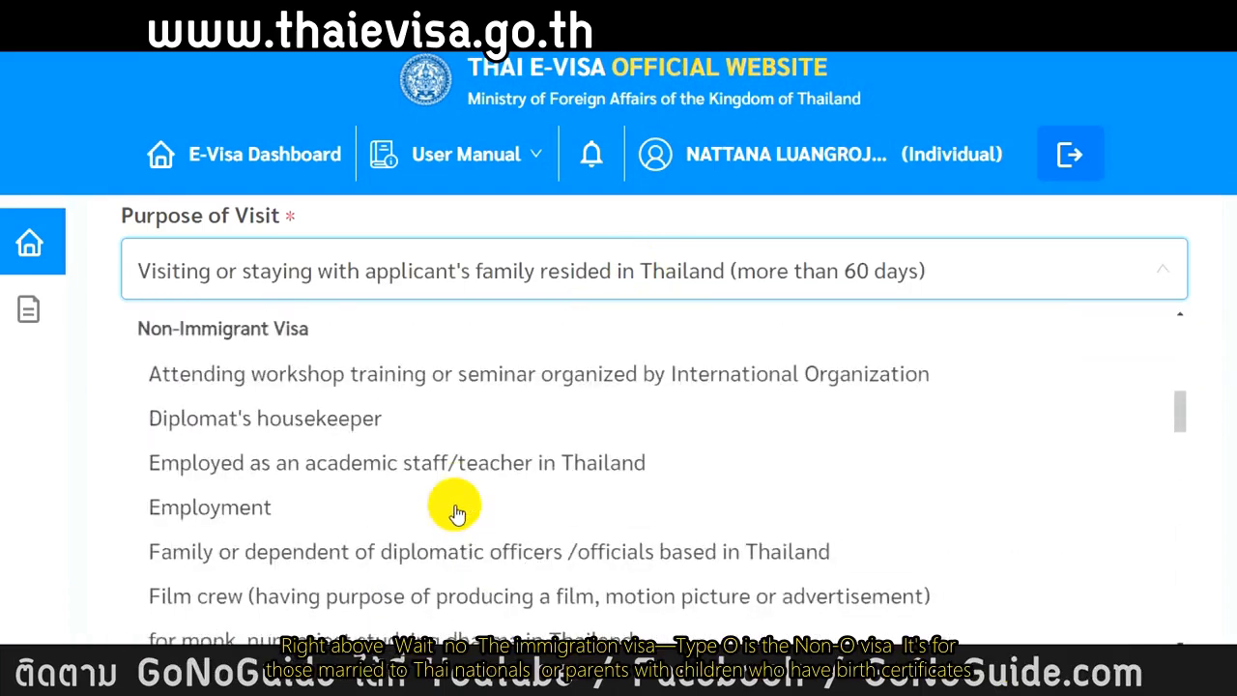
pyautogui.scroll(2, 455, 508)
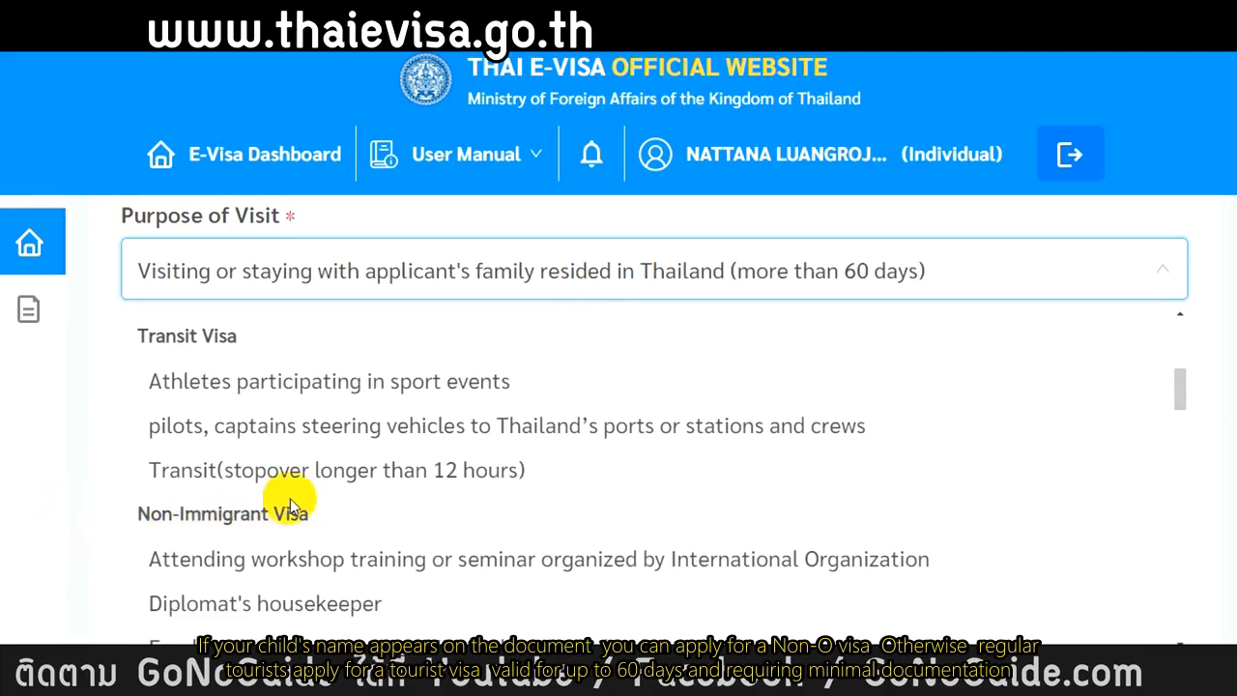
pyautogui.click(85, 501)
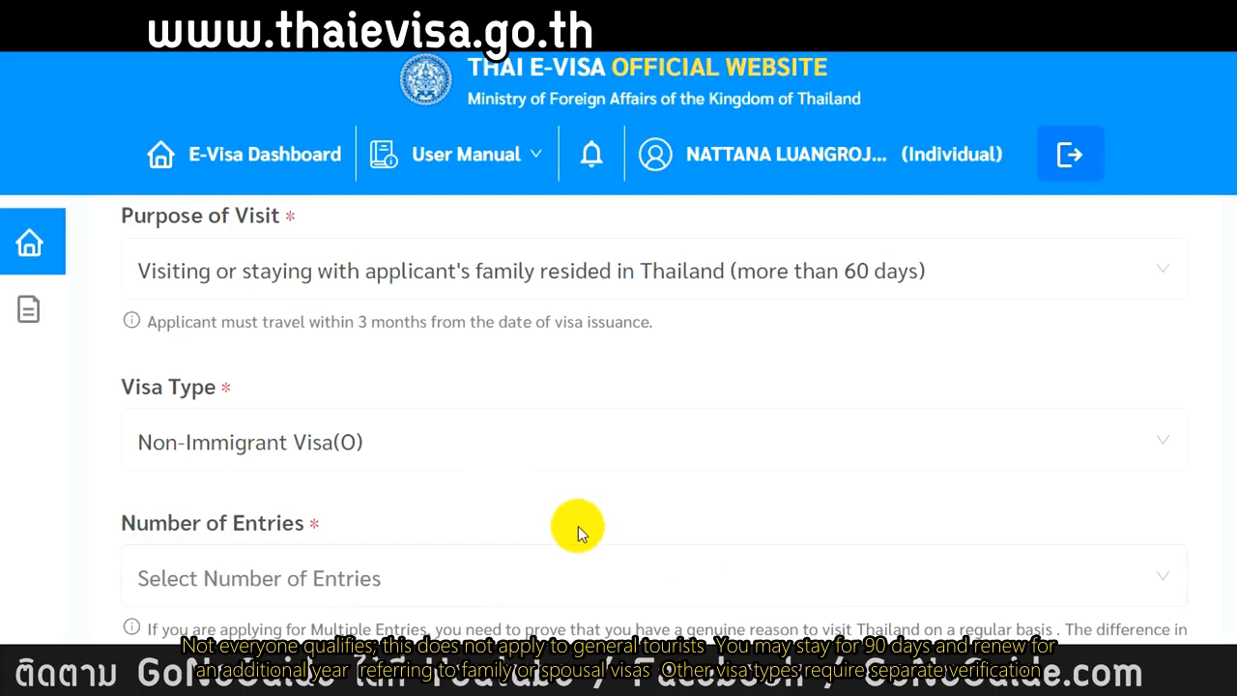
# Step: Compare the entry options, set the number of entries to Single and continue to the next page of the application
pyautogui.scroll(-2, 44, 539)
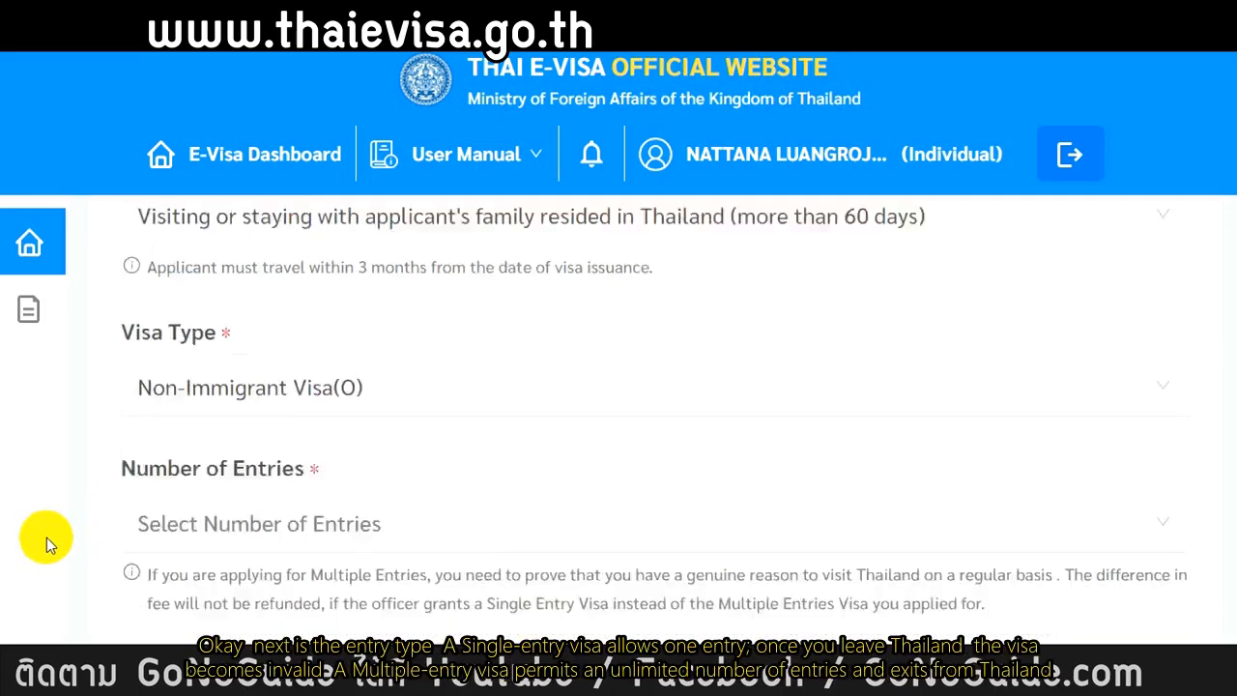
pyautogui.click(403, 394)
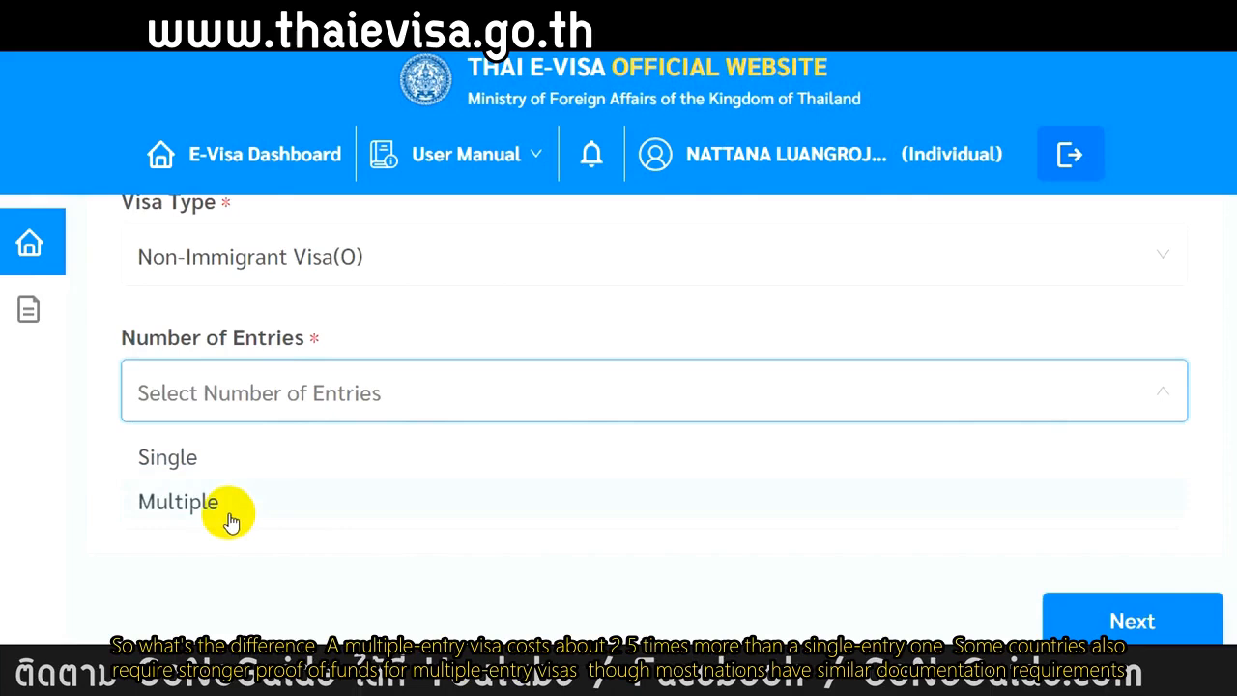
pyautogui.click(293, 550)
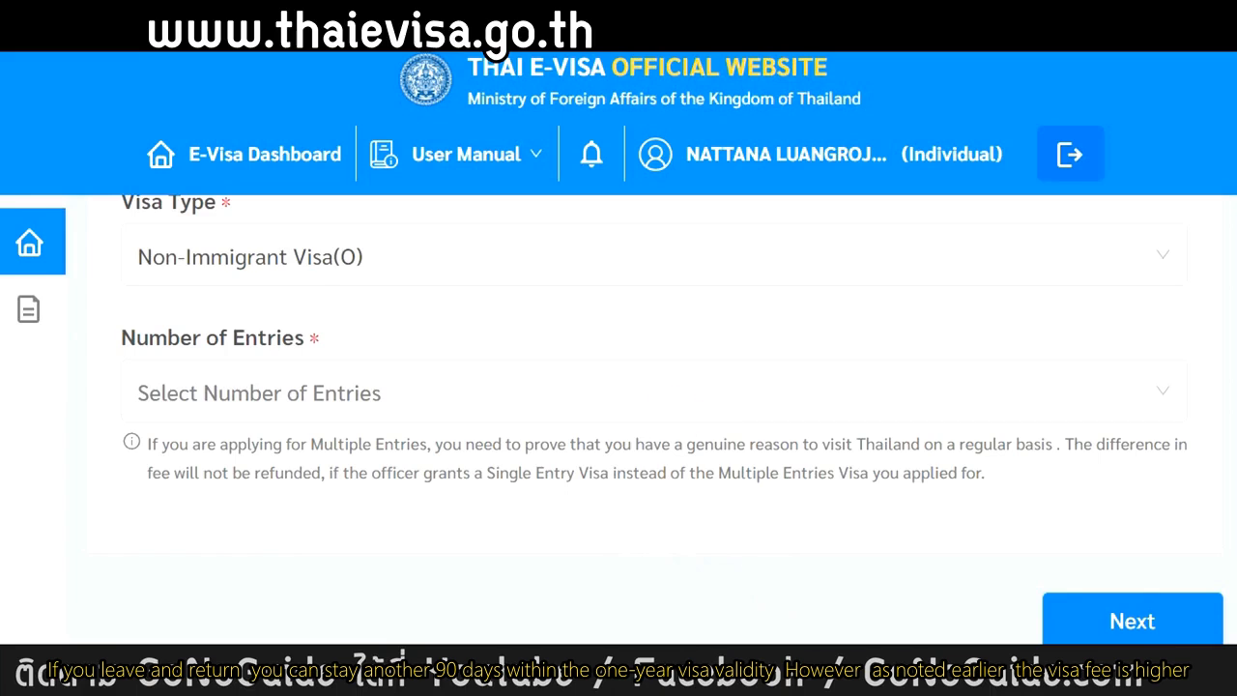
pyautogui.click(661, 413)
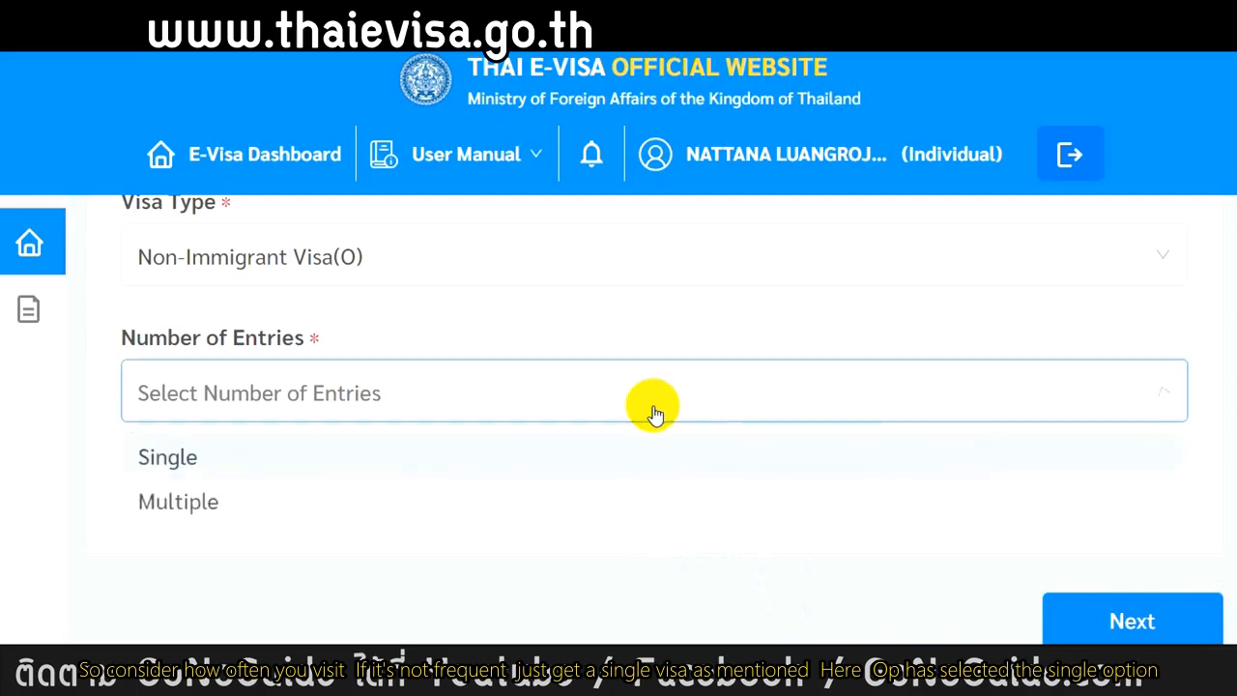
pyautogui.click(498, 462)
pyautogui.click(1071, 531)
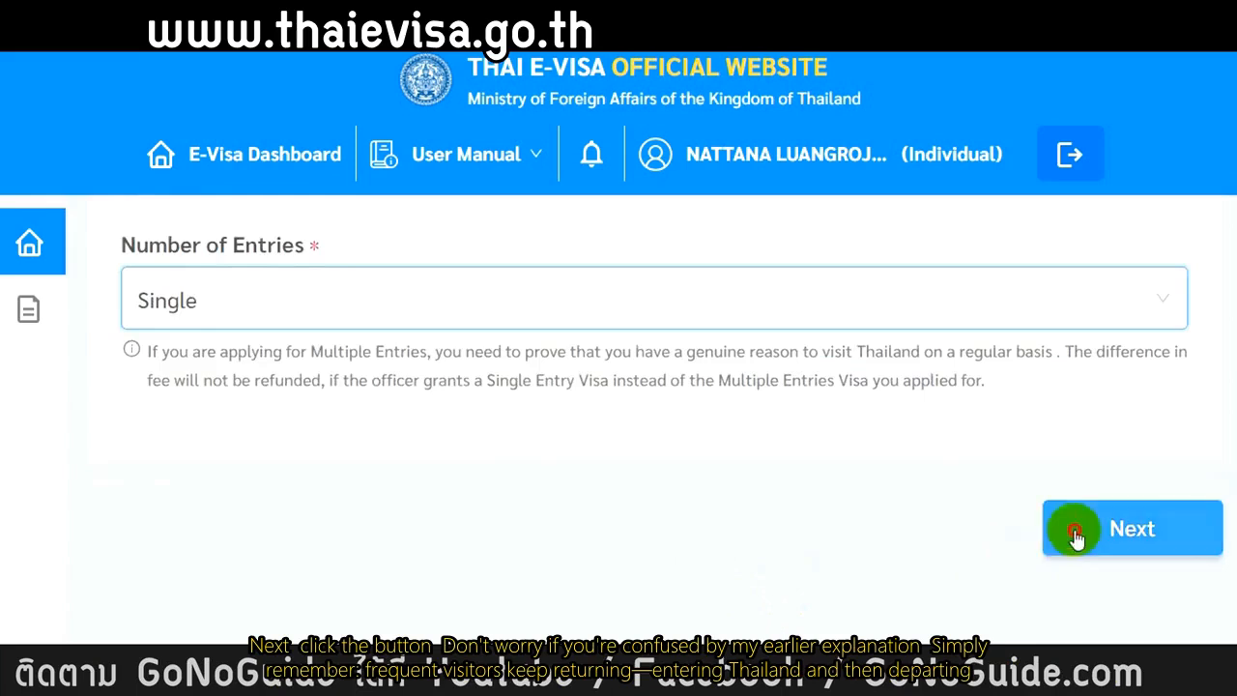
# Step: Review the passport page and photograph upload sections and add the passport information to the application
pyautogui.scroll(-5, 812, 412)
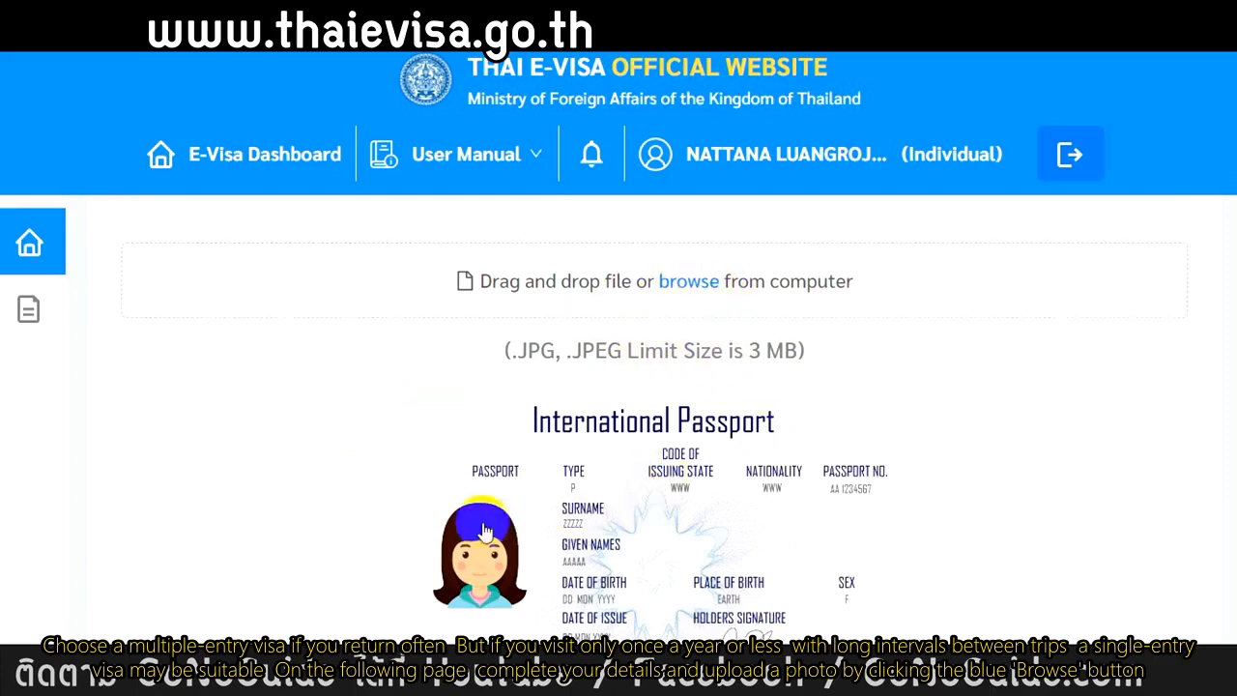
pyautogui.scroll(-4, 580, 541)
pyautogui.scroll(-6, 549, 538)
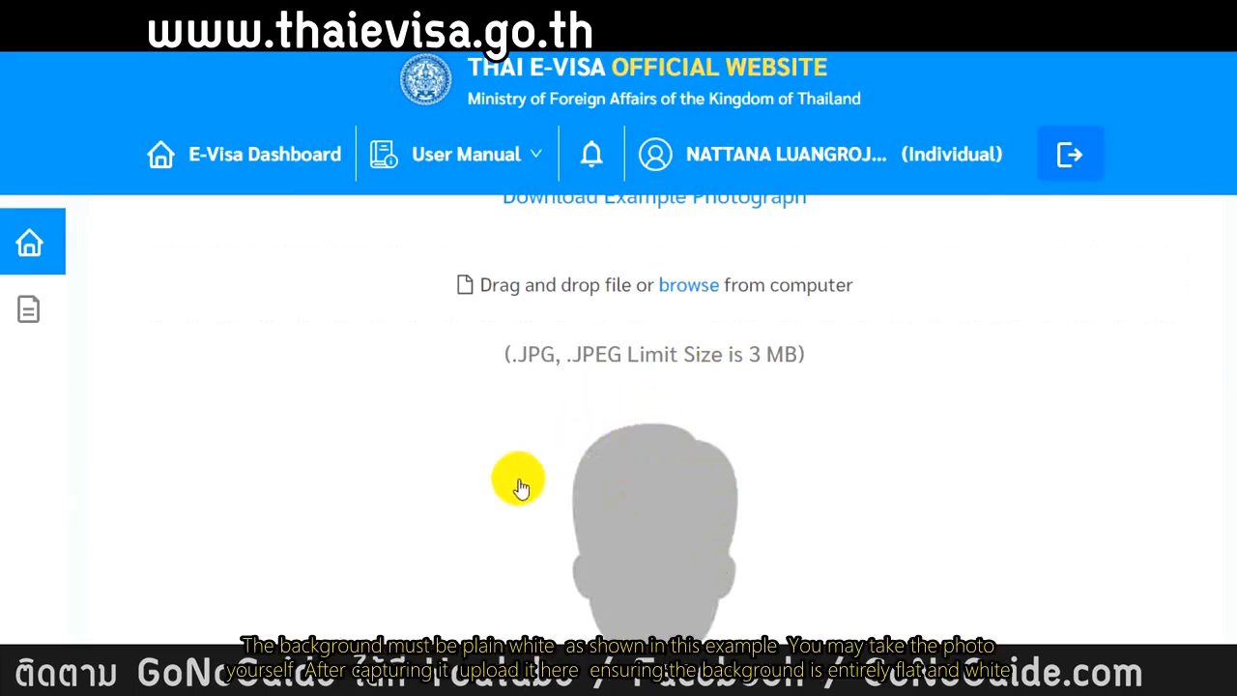
pyautogui.scroll(-2, 508, 483)
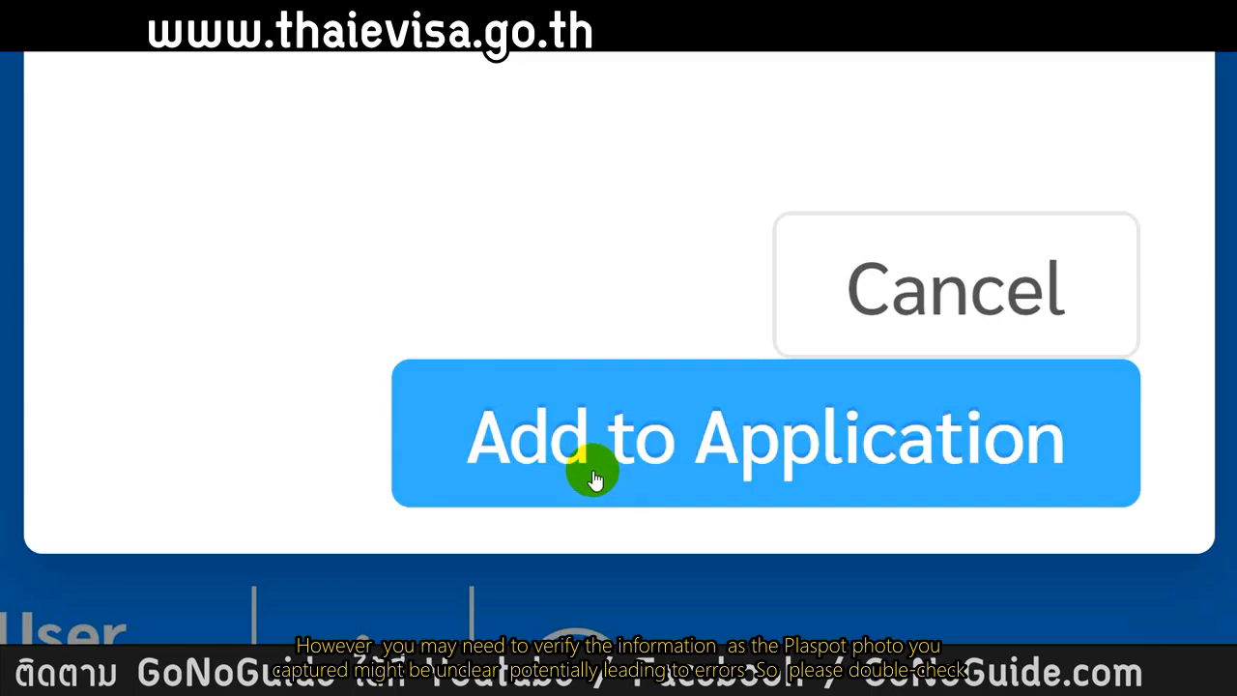
pyautogui.click(594, 481)
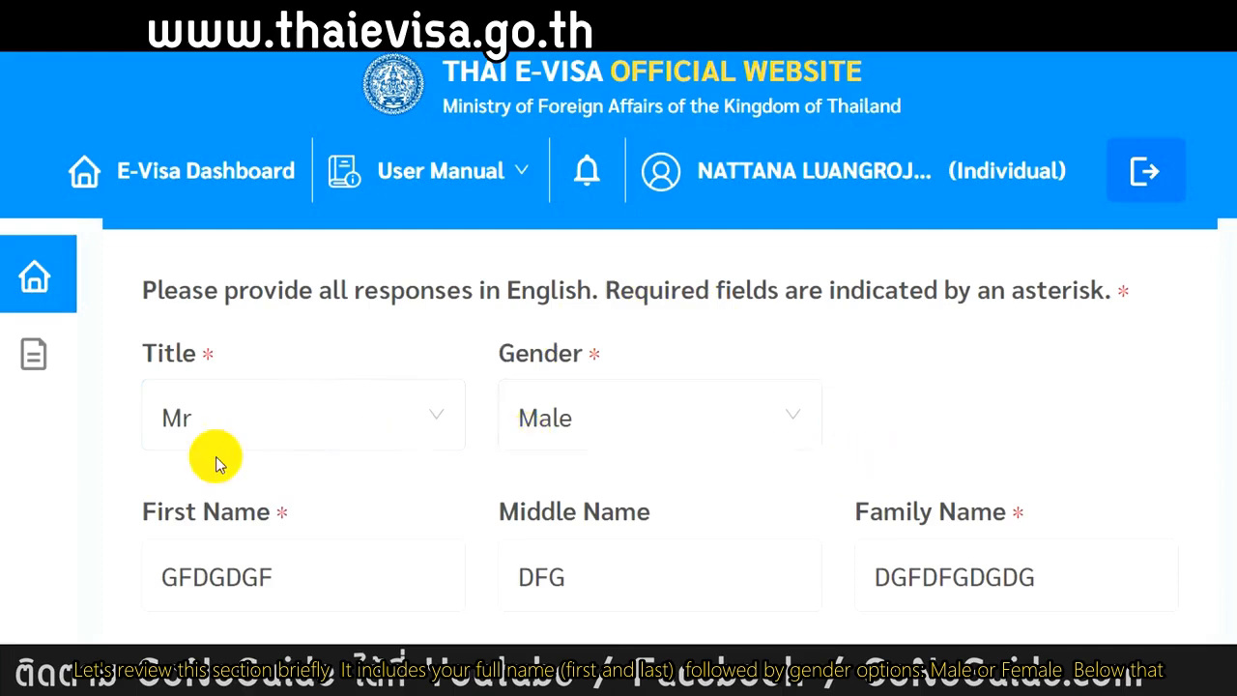
# Step: Examine the applicant's title, gender, name, contact number and e-mail fields, including the country code choices for the phone number
pyautogui.scroll(-1, 217, 463)
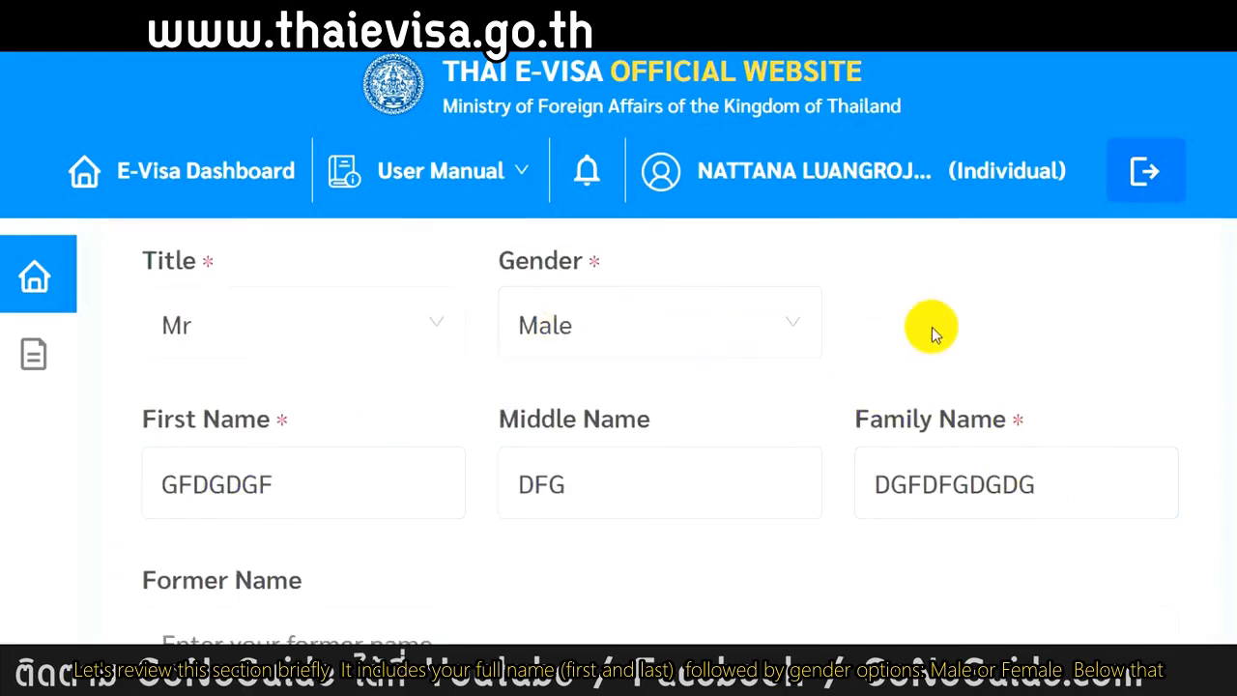
pyautogui.scroll(-4, 930, 329)
pyautogui.scroll(1, 781, 348)
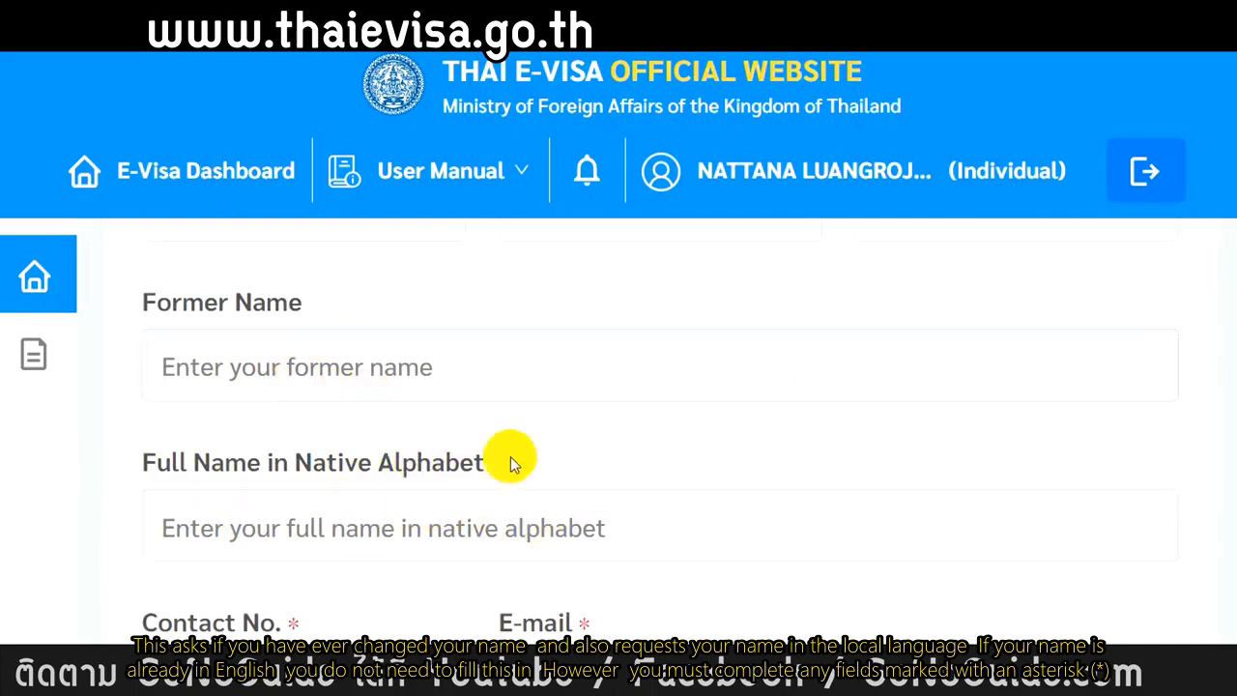
pyautogui.scroll(-1, 421, 488)
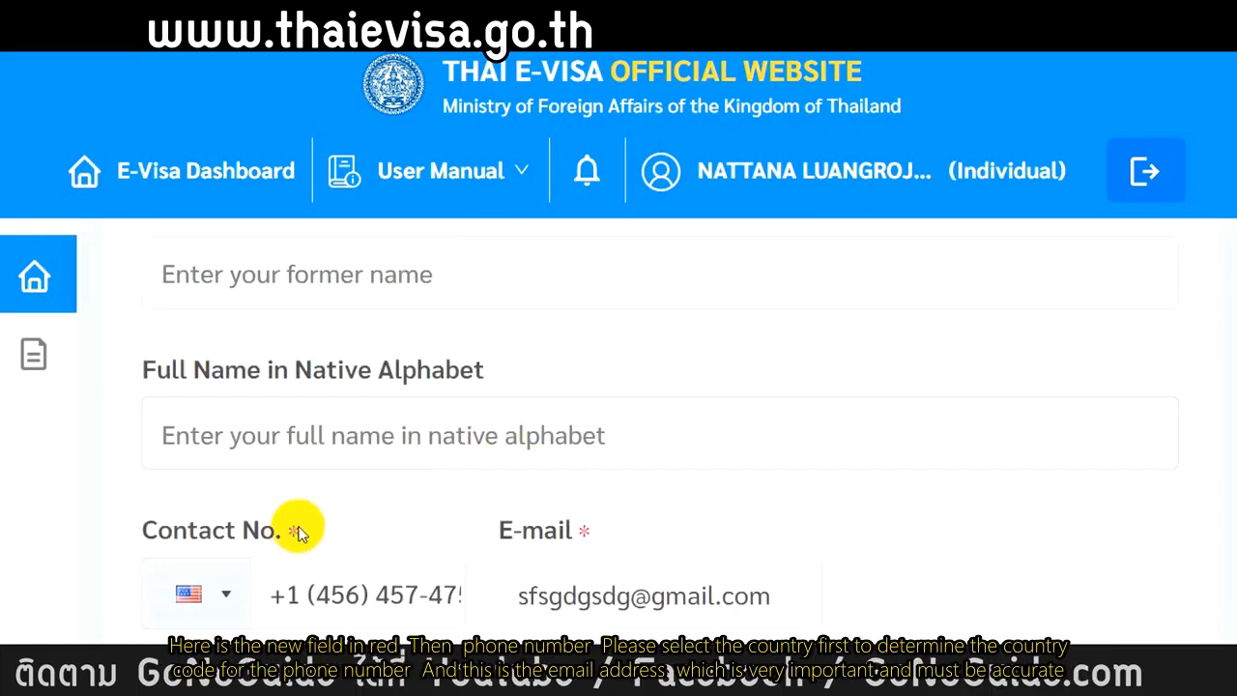
pyautogui.scroll(-2, 436, 519)
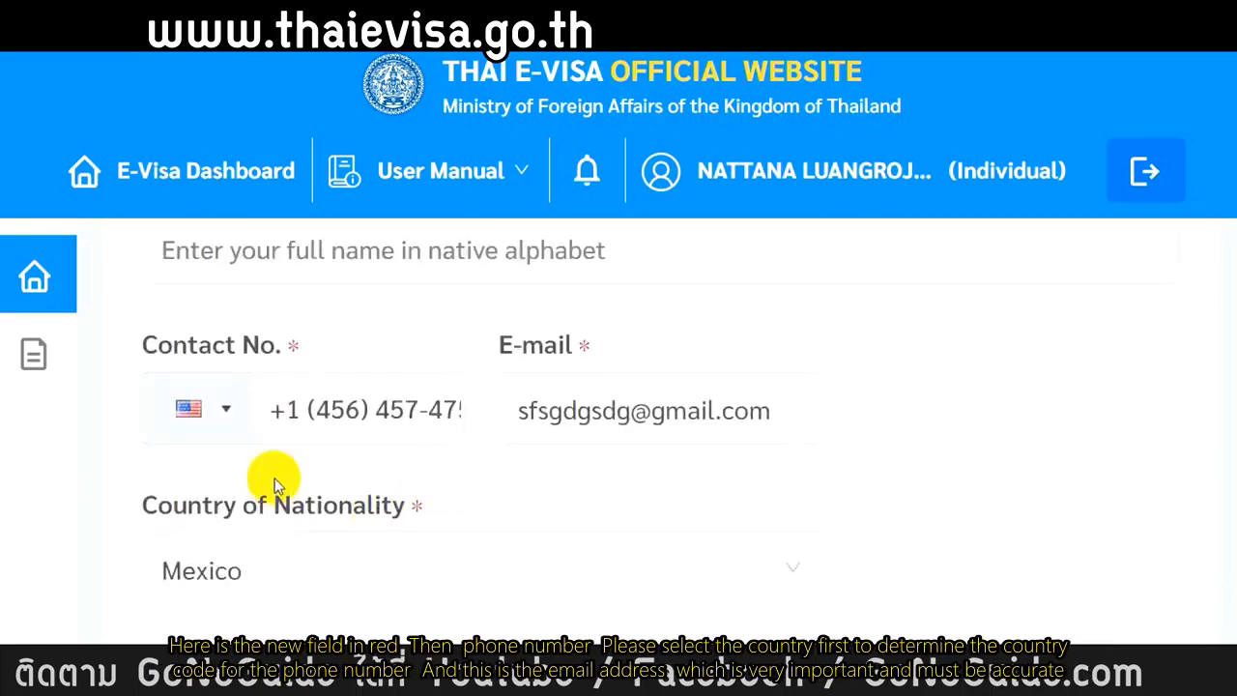
pyautogui.click(210, 411)
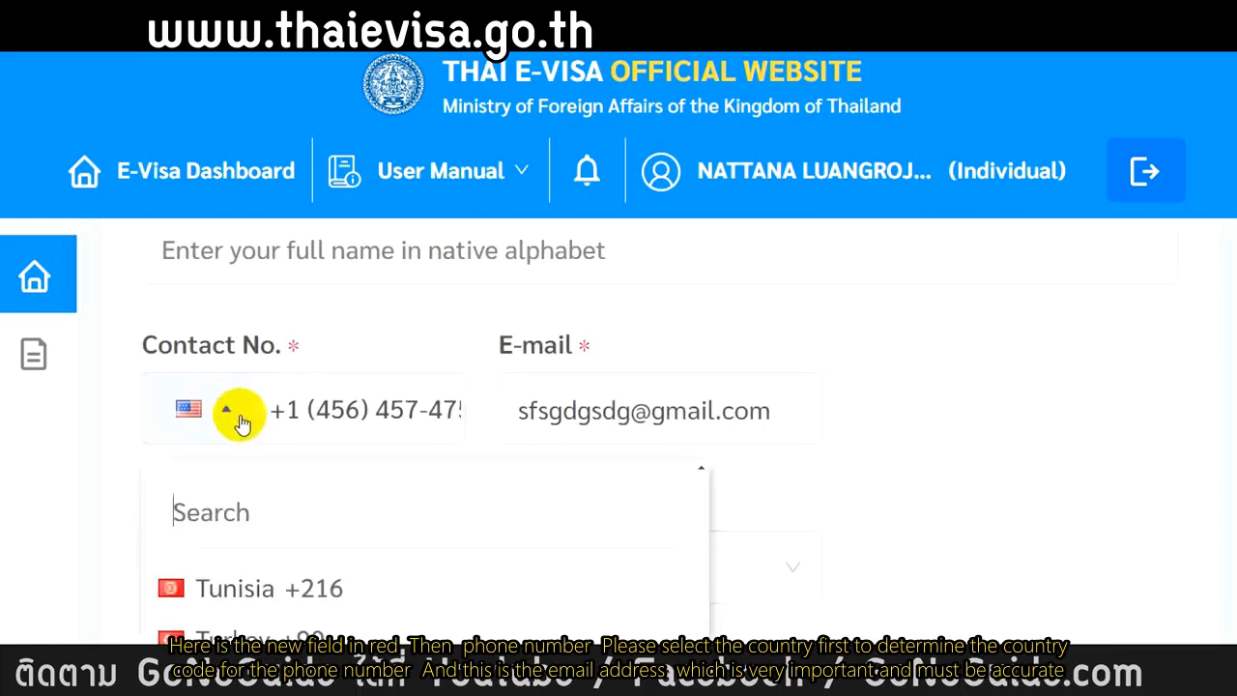
pyautogui.click(97, 445)
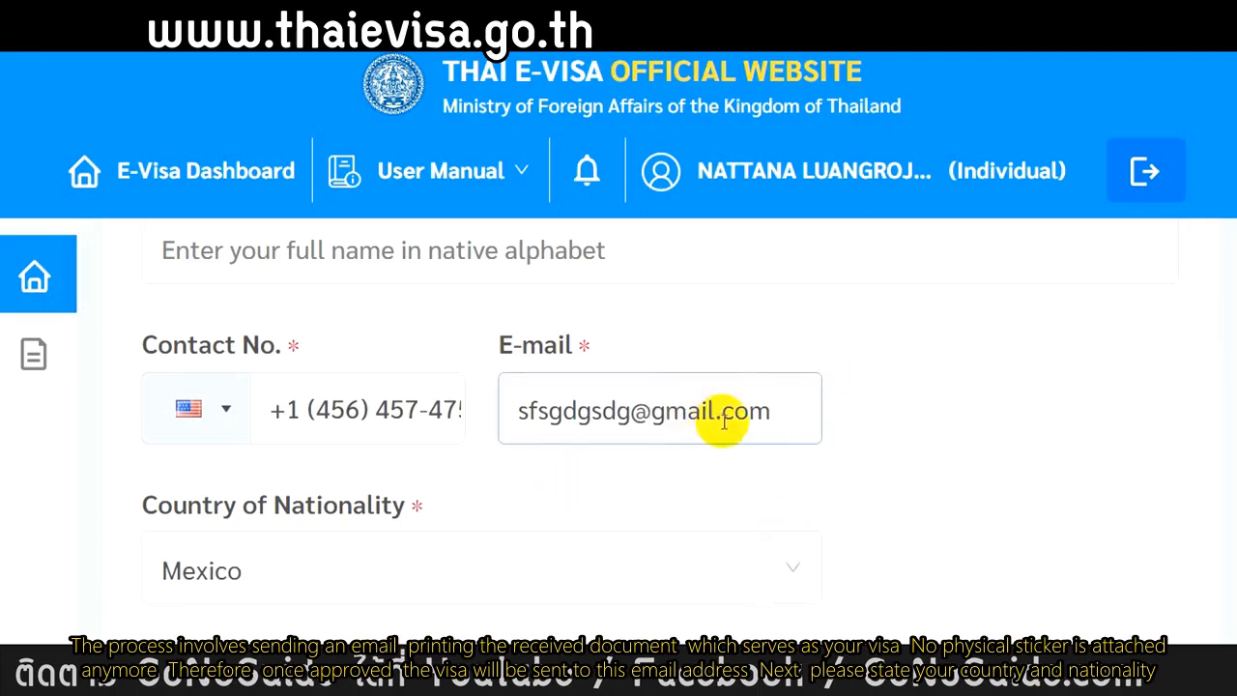
# Step: Review the nationality, place and date of birth fields of the applicant information and compare the marital status options
pyautogui.scroll(-2, 841, 512)
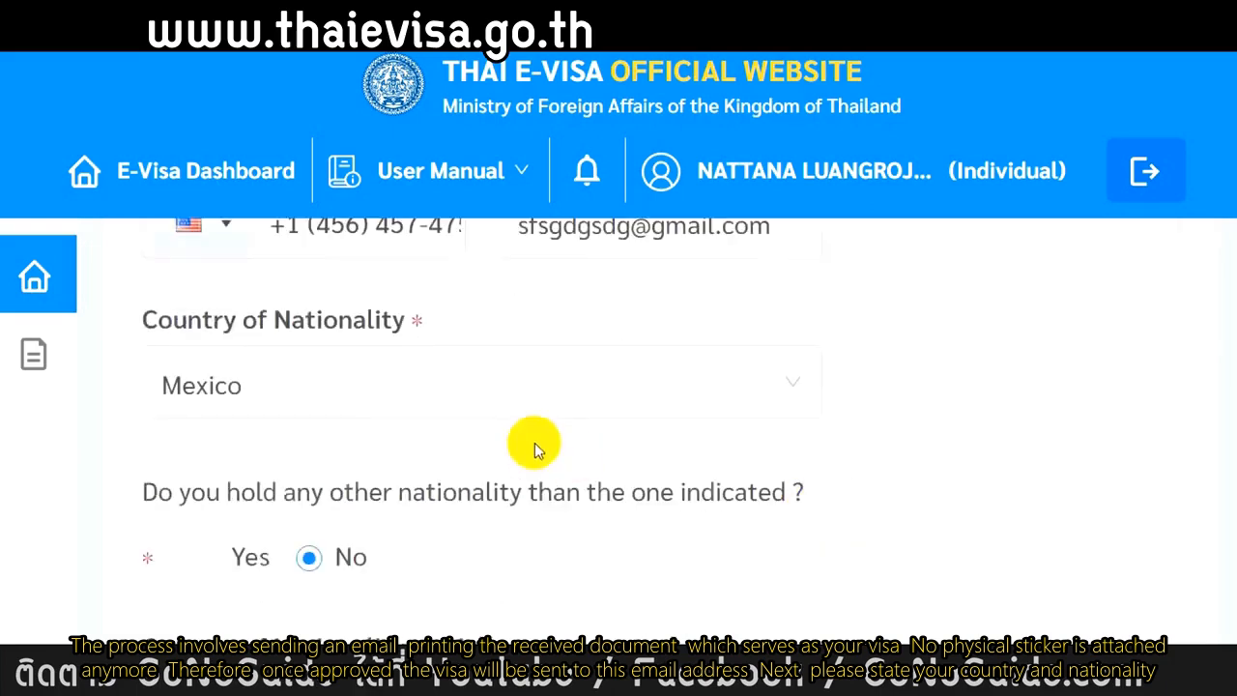
pyautogui.scroll(-2, 552, 497)
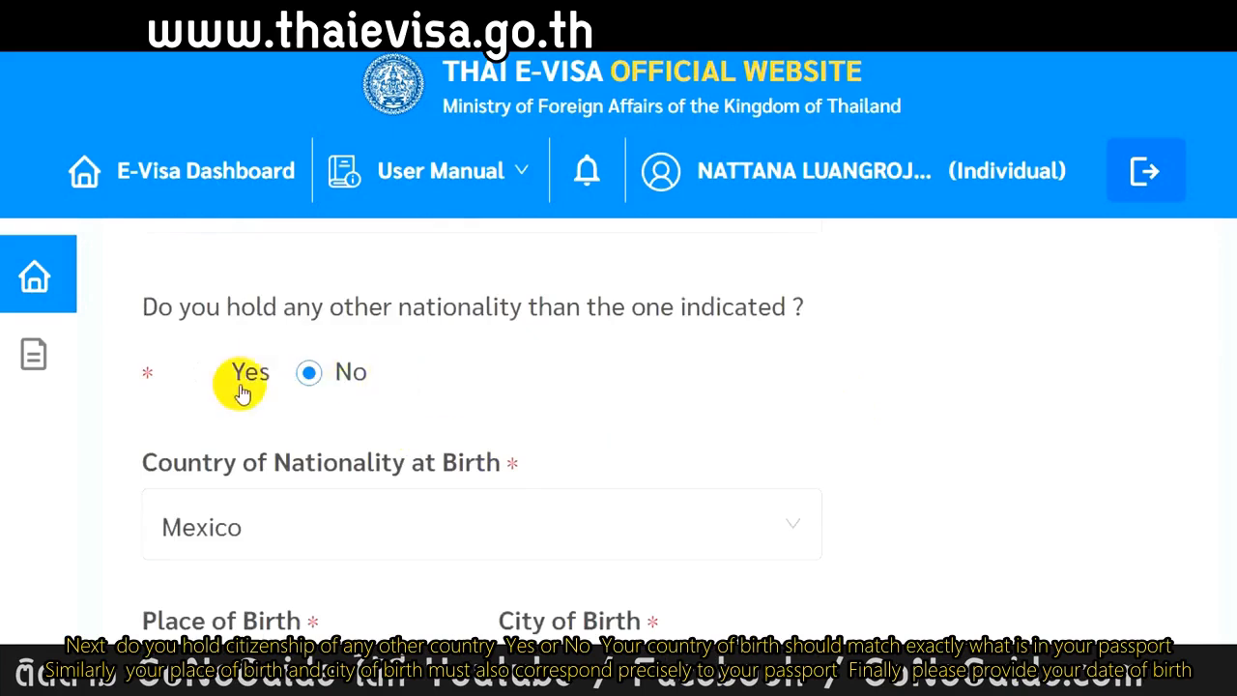
pyautogui.scroll(-2, 473, 389)
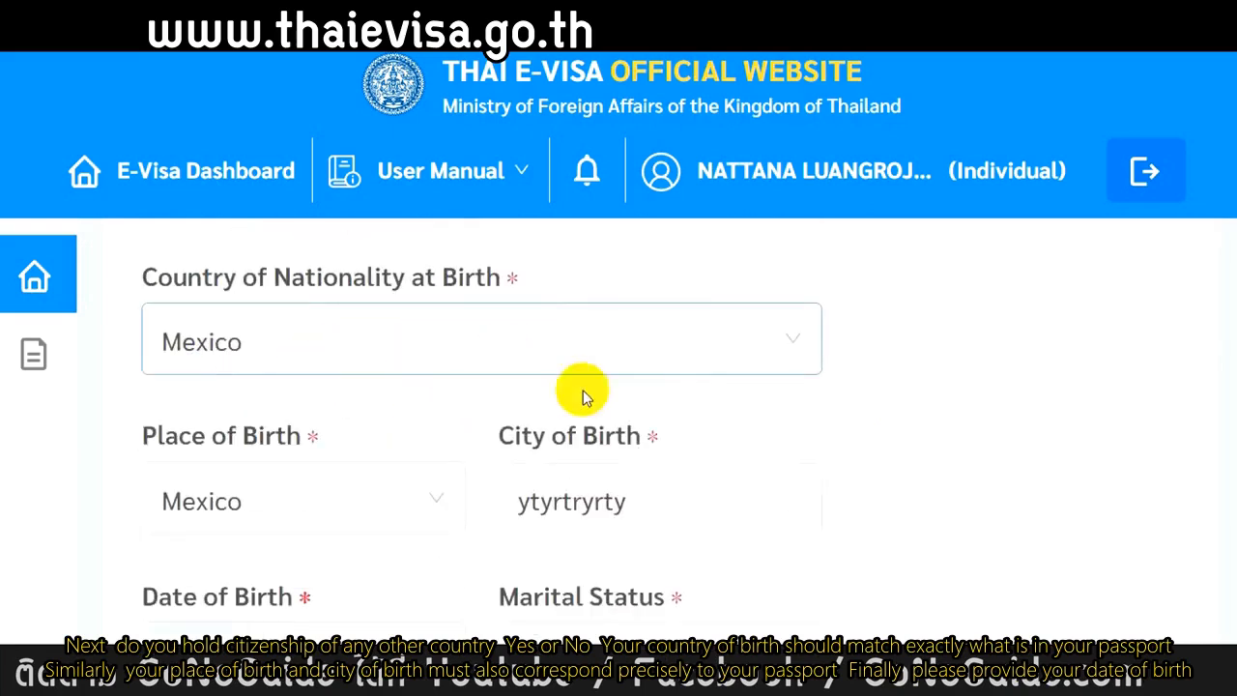
pyautogui.scroll(-2, 371, 420)
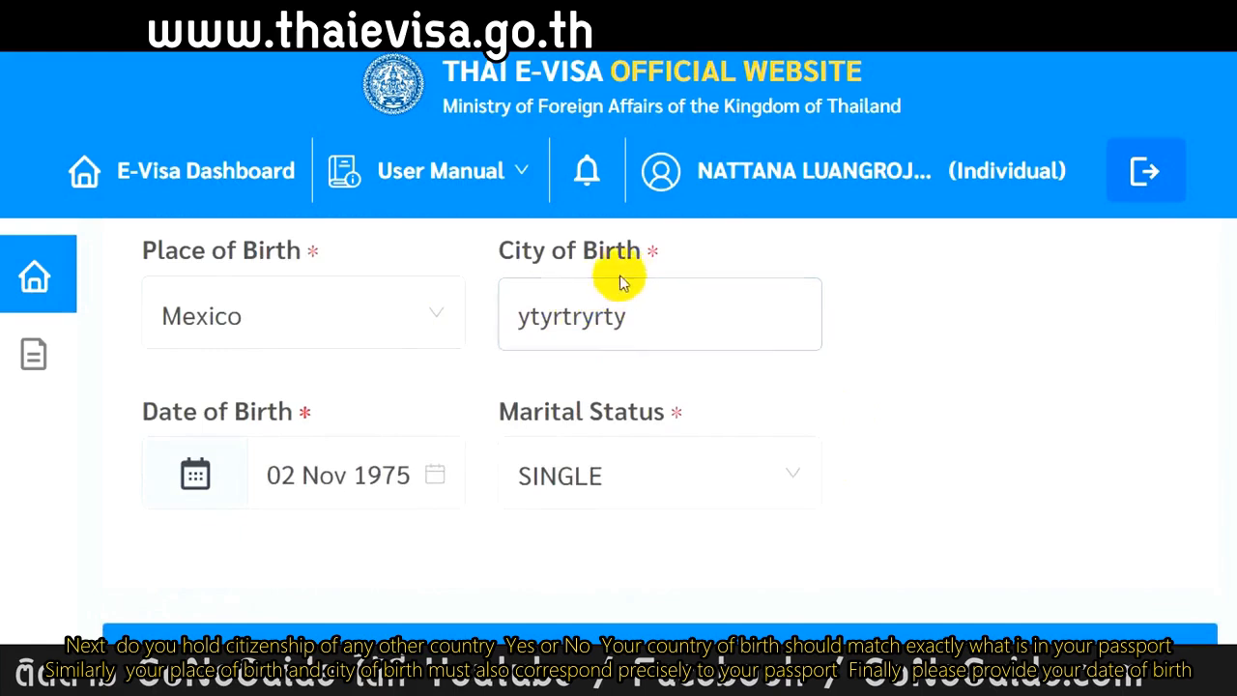
pyautogui.click(665, 483)
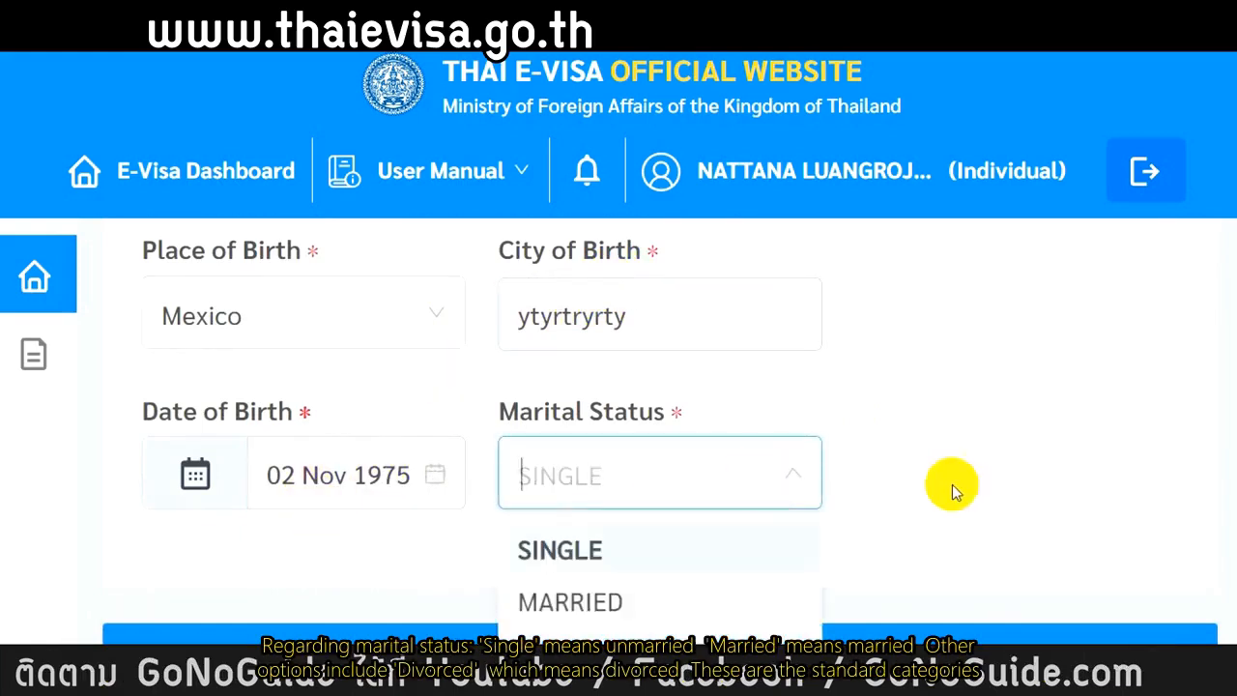
pyautogui.scroll(-1, 761, 483)
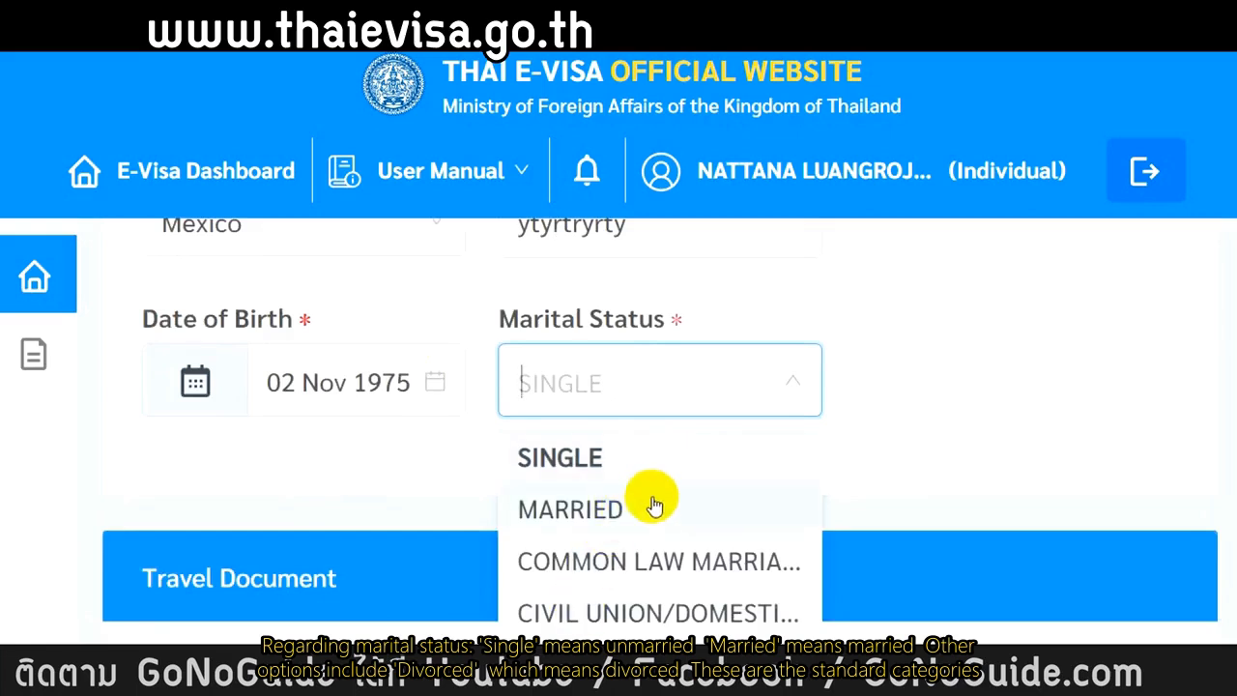
pyautogui.scroll(-1, 891, 464)
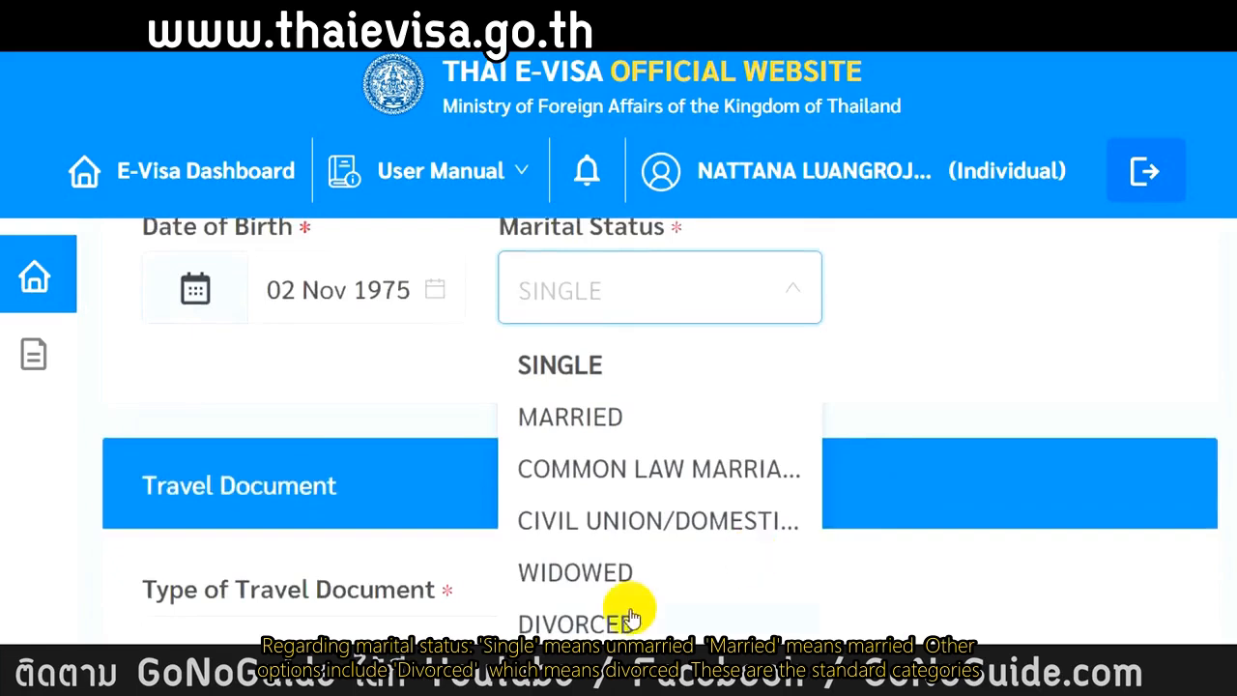
pyautogui.click(908, 359)
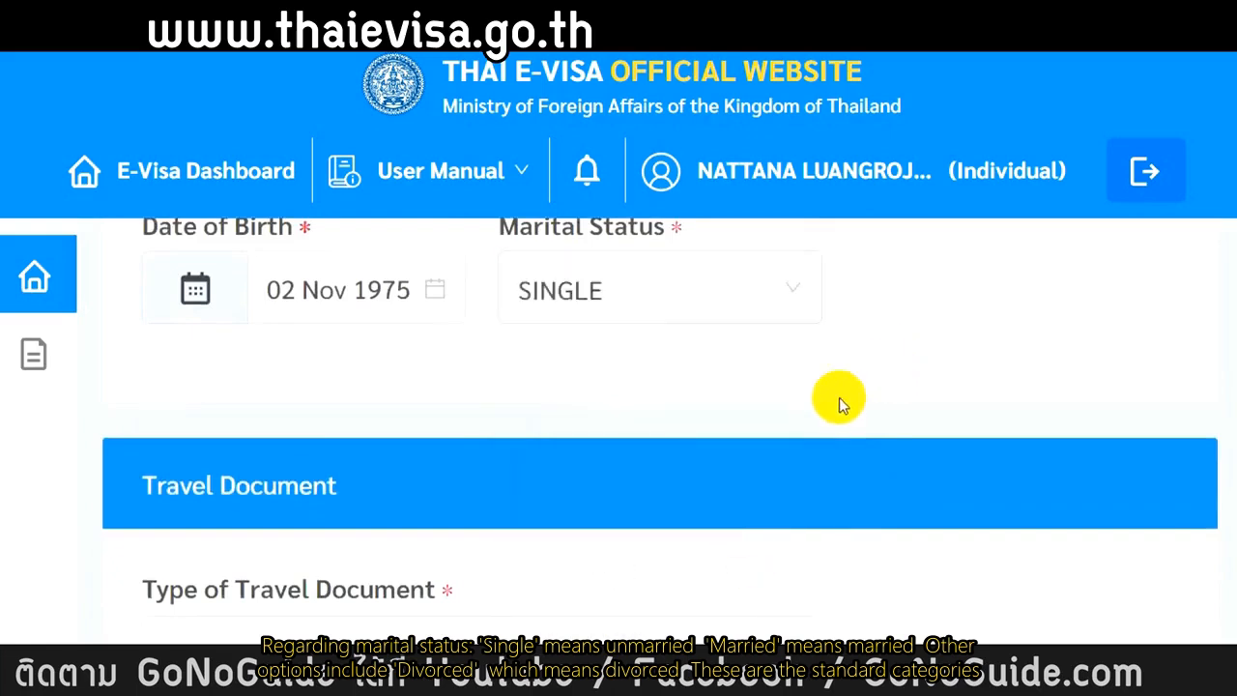
# Step: Examine the Travel Document section, including the document type, number, place of issue and the issue and expiry dates
pyautogui.scroll(-3, 878, 373)
pyautogui.scroll(2, 715, 433)
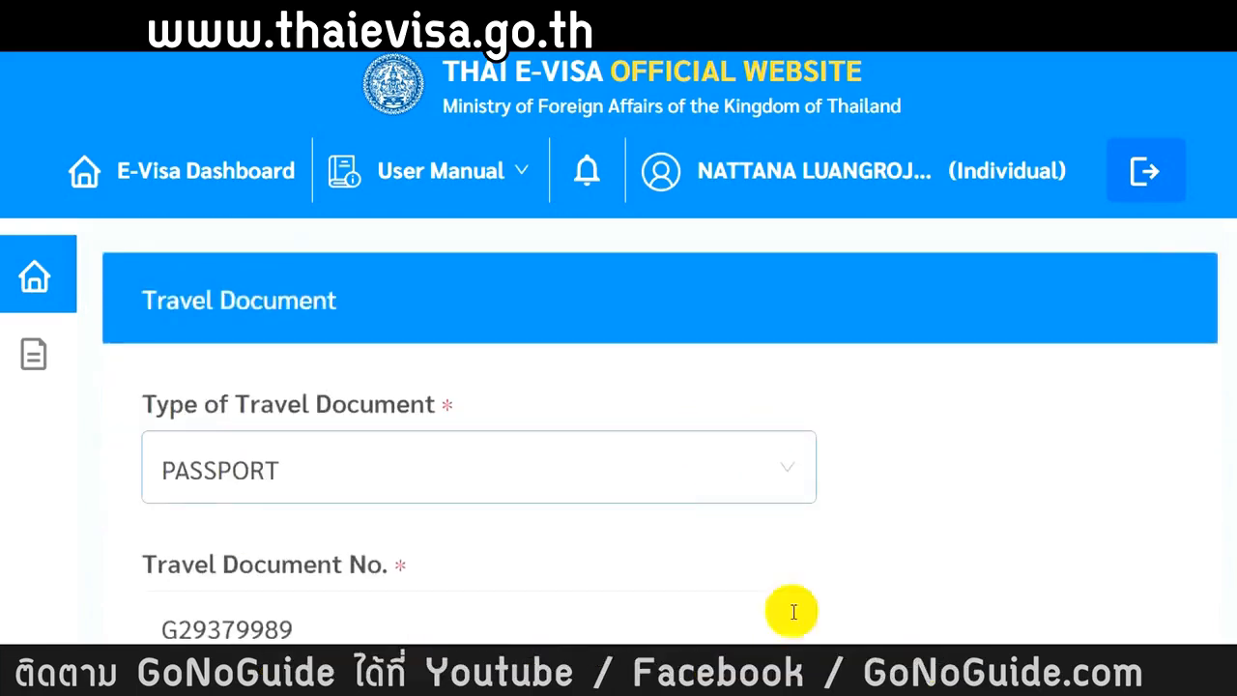
pyautogui.scroll(-3, 509, 524)
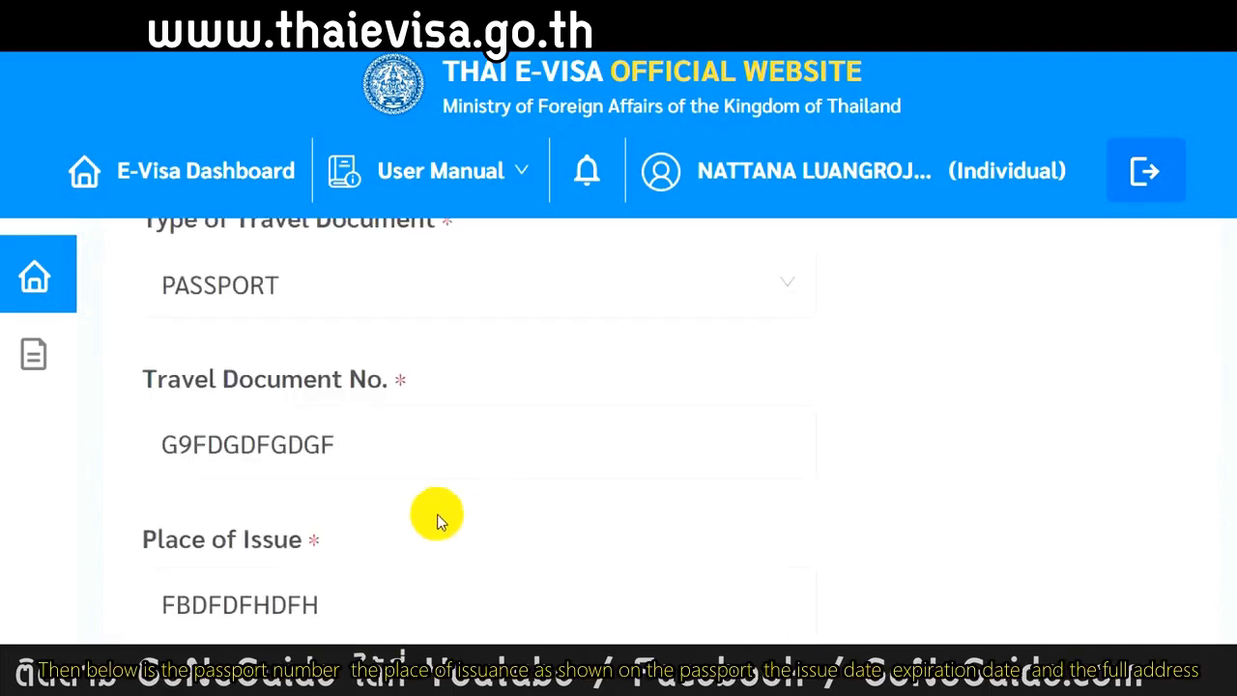
pyautogui.scroll(-2, 400, 512)
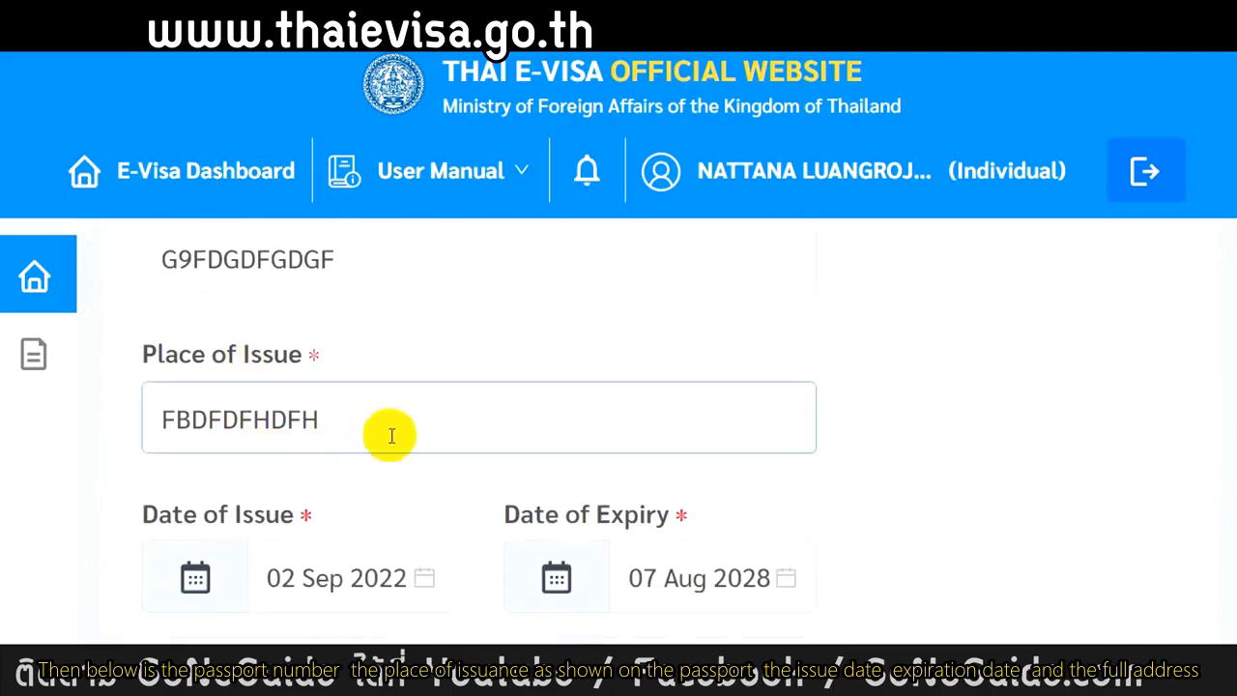
pyautogui.scroll(-2, 351, 496)
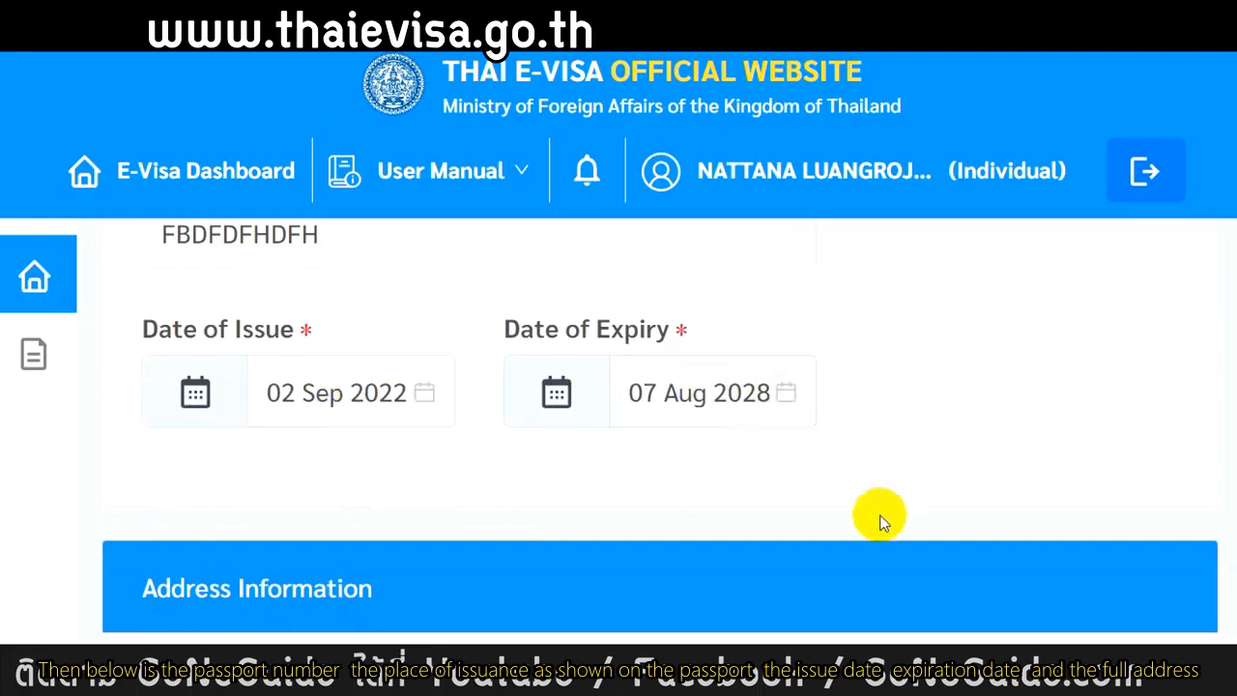
# Step: Review the Address Information section, including home address, city, country and whether the permanent address matches the current one
pyautogui.scroll(-4, 566, 450)
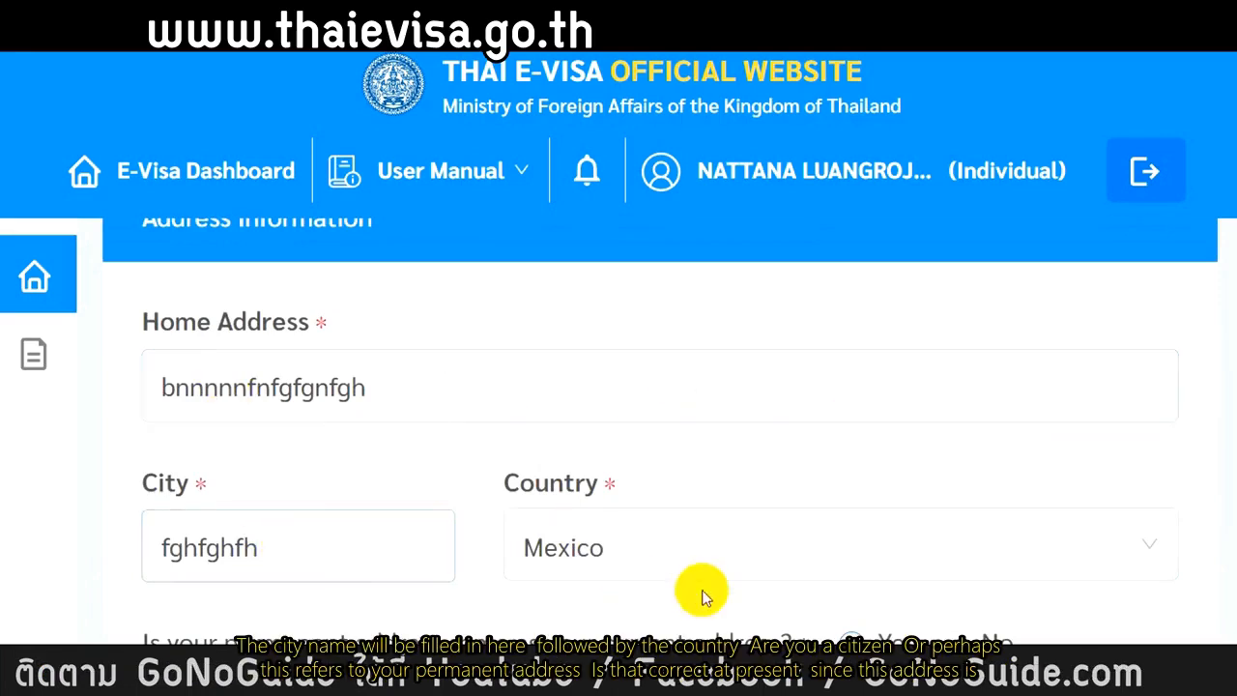
pyautogui.scroll(-1, 635, 566)
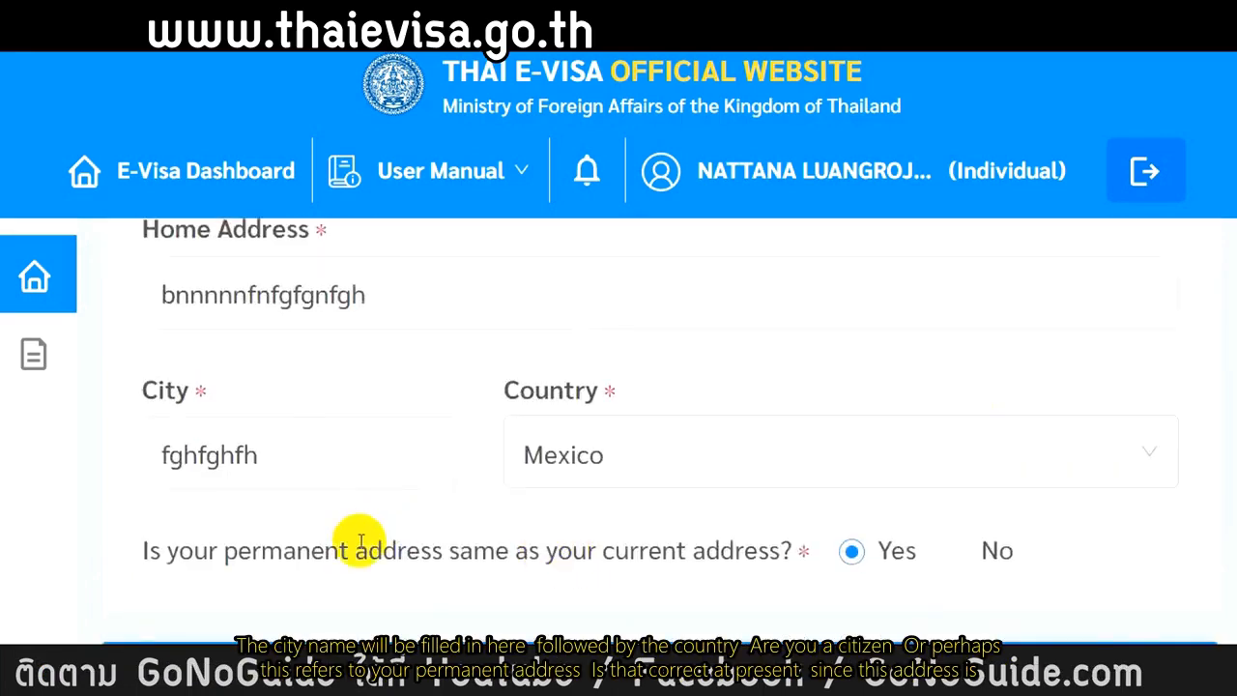
pyautogui.scroll(-2, 594, 566)
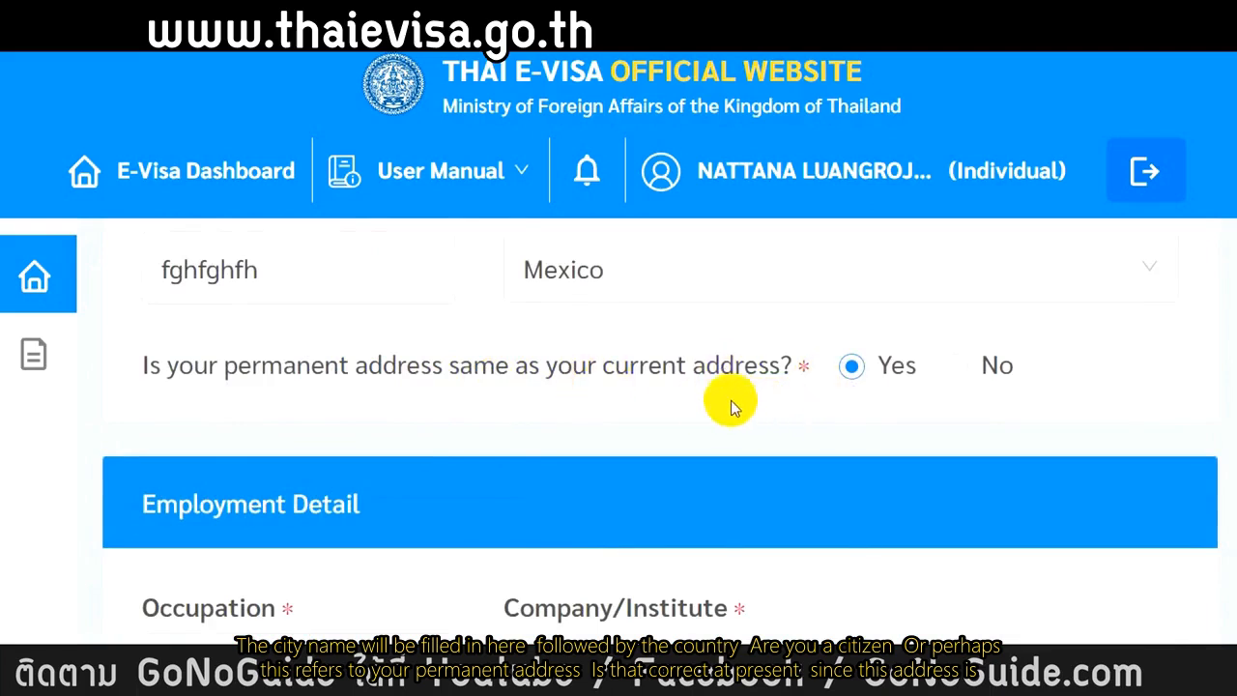
pyautogui.scroll(3, 712, 403)
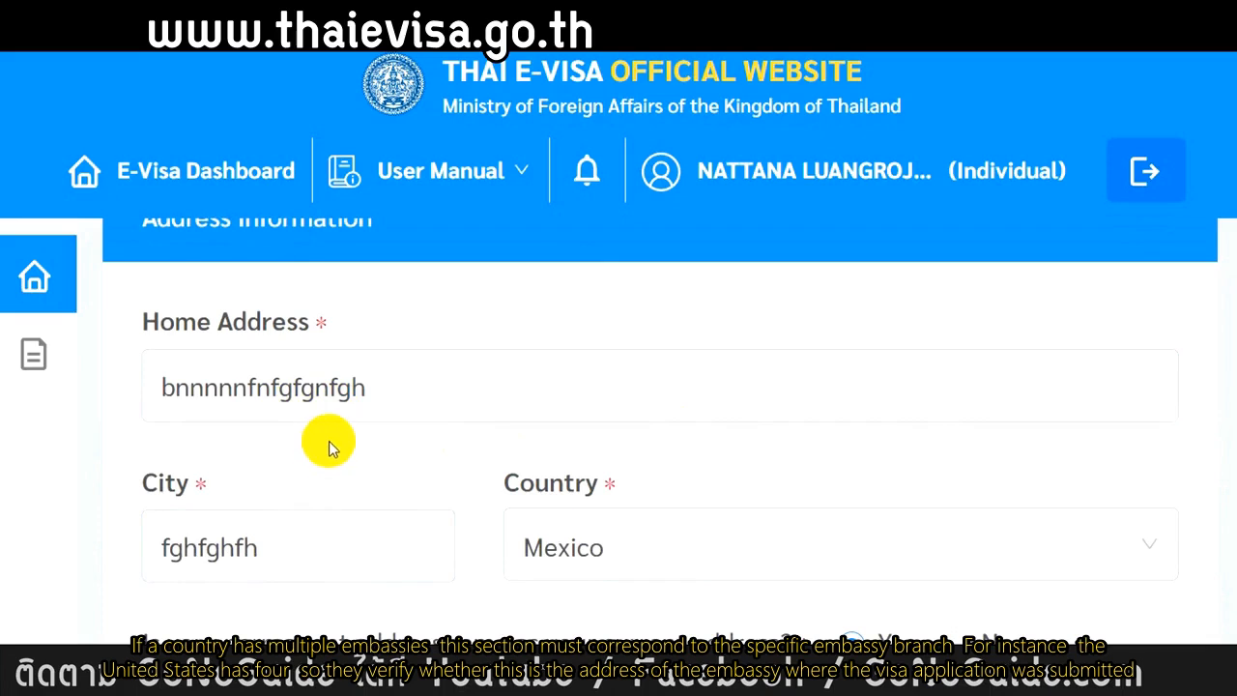
pyautogui.scroll(-1, 328, 441)
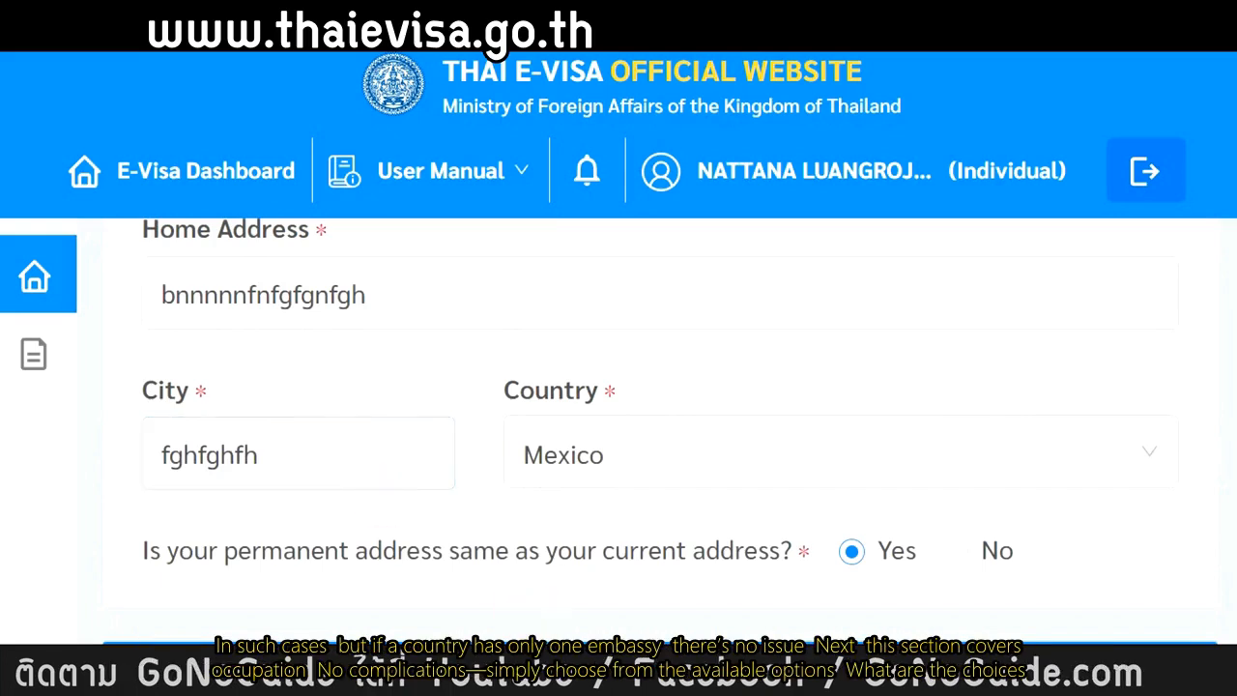
pyautogui.scroll(-2, 458, 527)
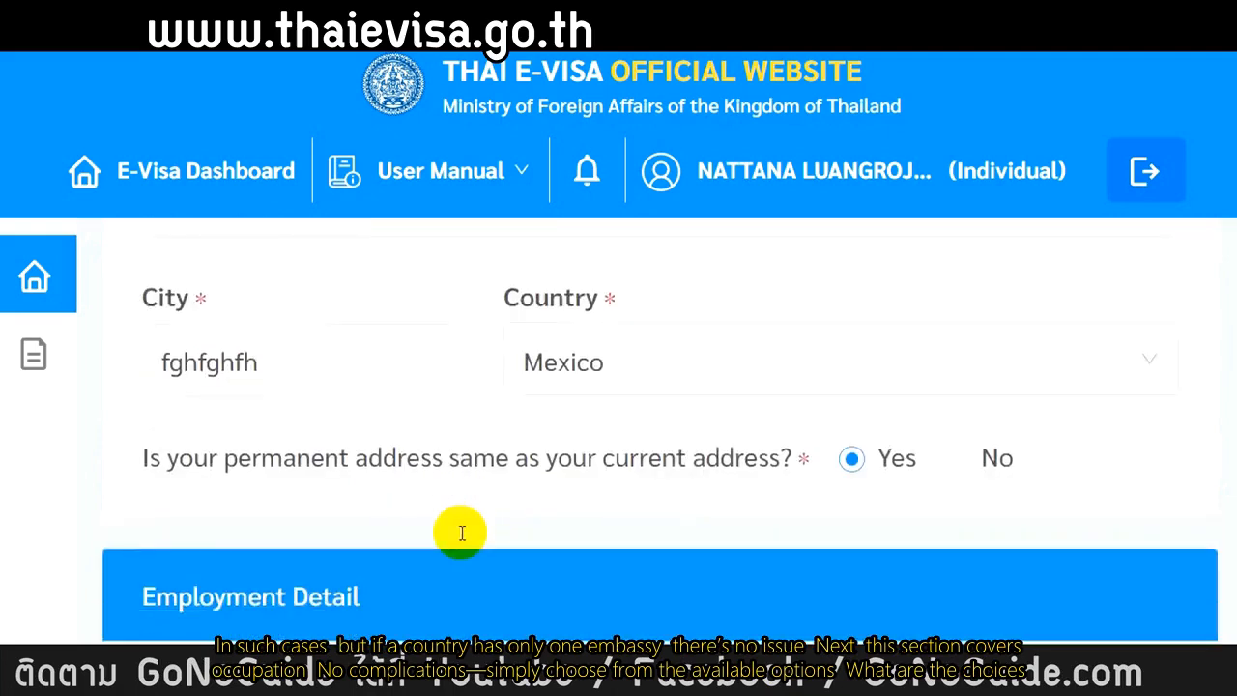
# Step: Examine the Employment Detail section and compare the available occupation options, from Business owner to Unemployed
pyautogui.scroll(-3, 460, 539)
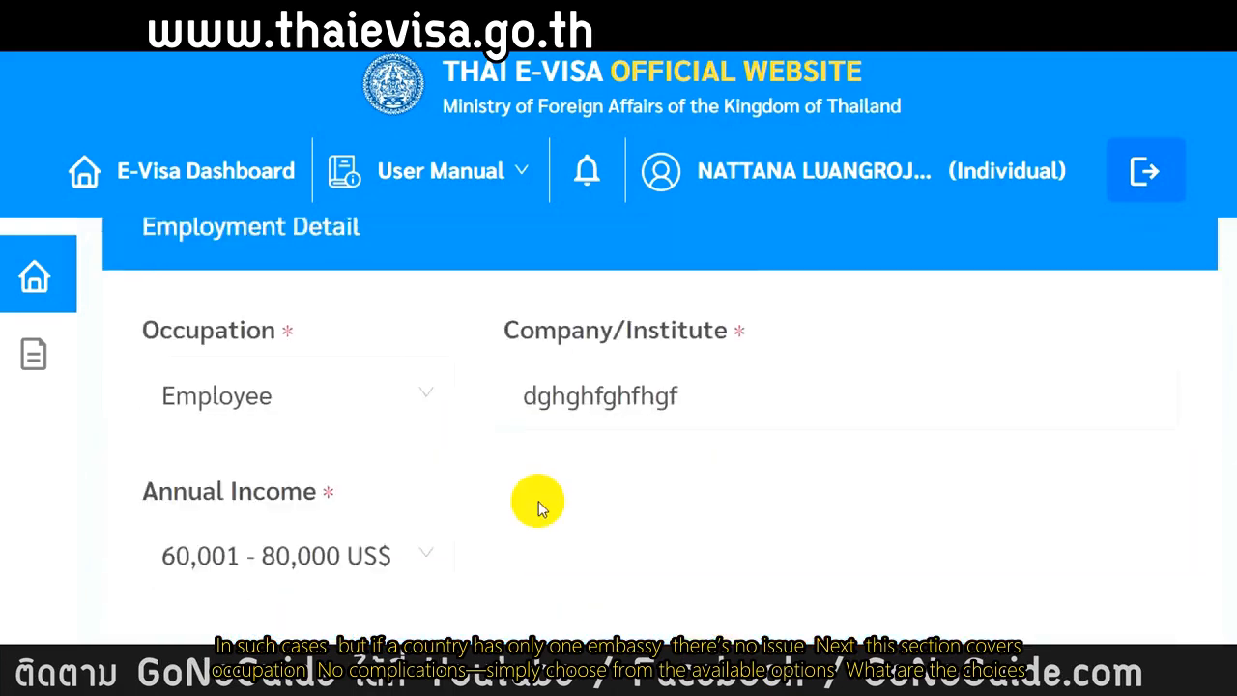
pyautogui.click(437, 408)
pyautogui.scroll(-1, 541, 474)
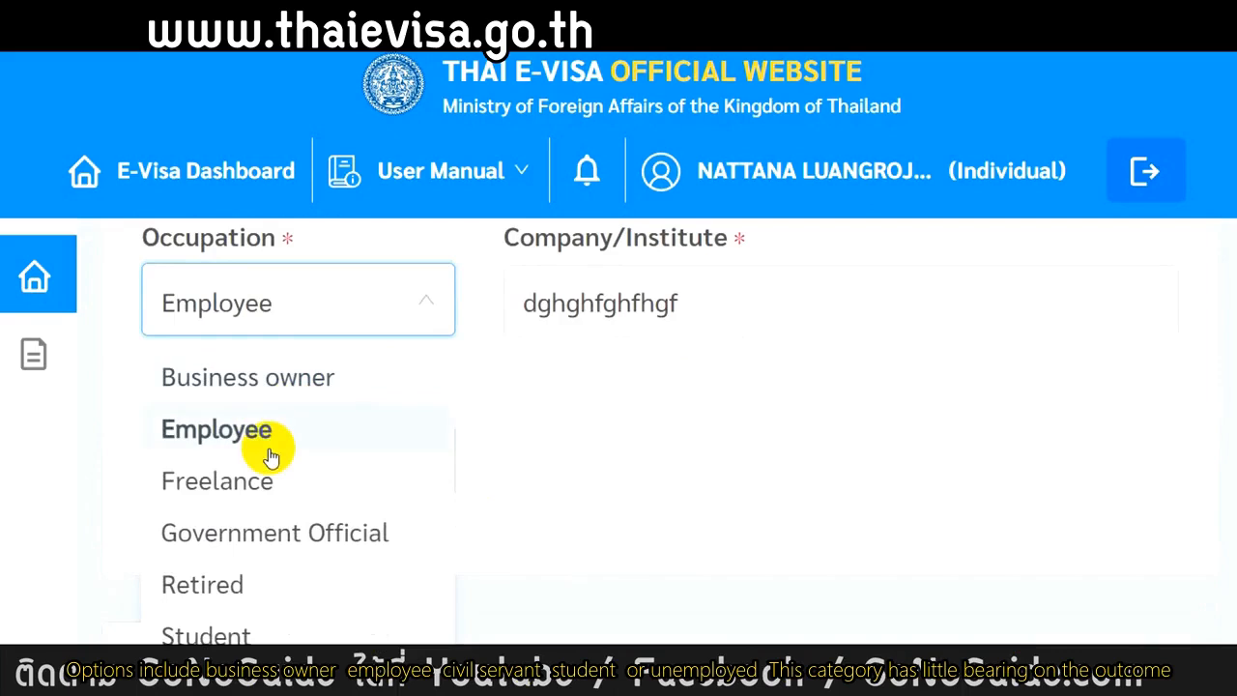
pyautogui.scroll(-1, 333, 482)
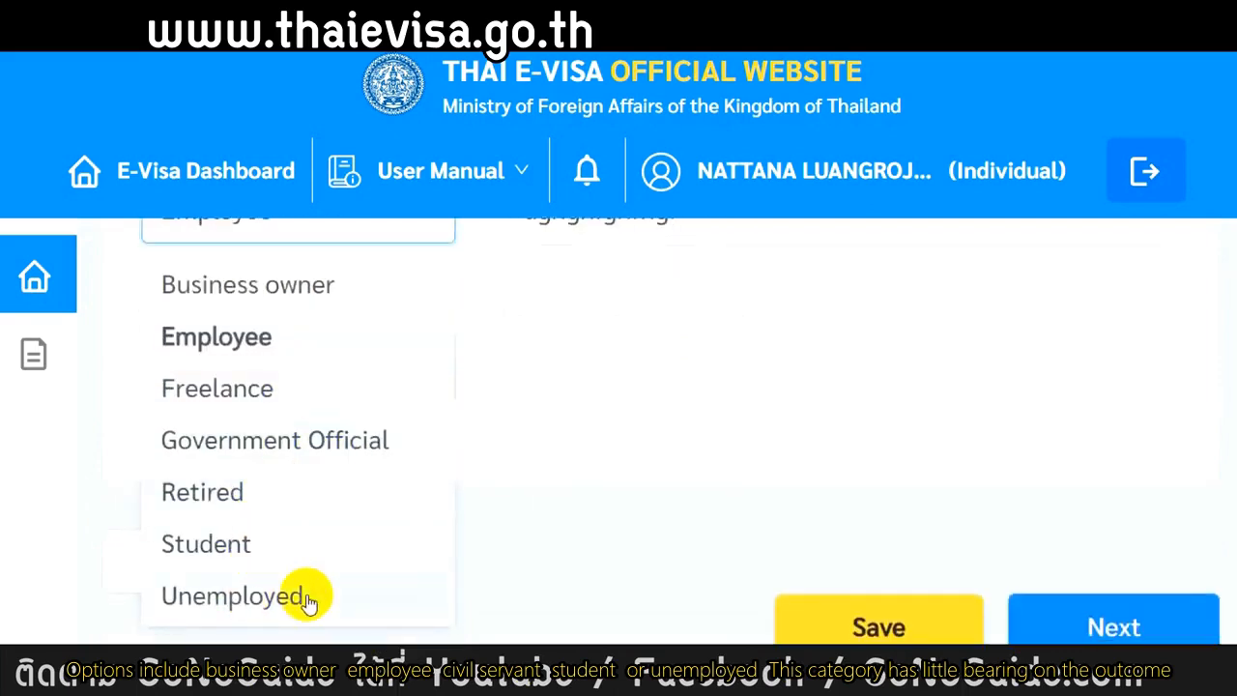
pyautogui.click(746, 454)
pyautogui.scroll(2, 720, 488)
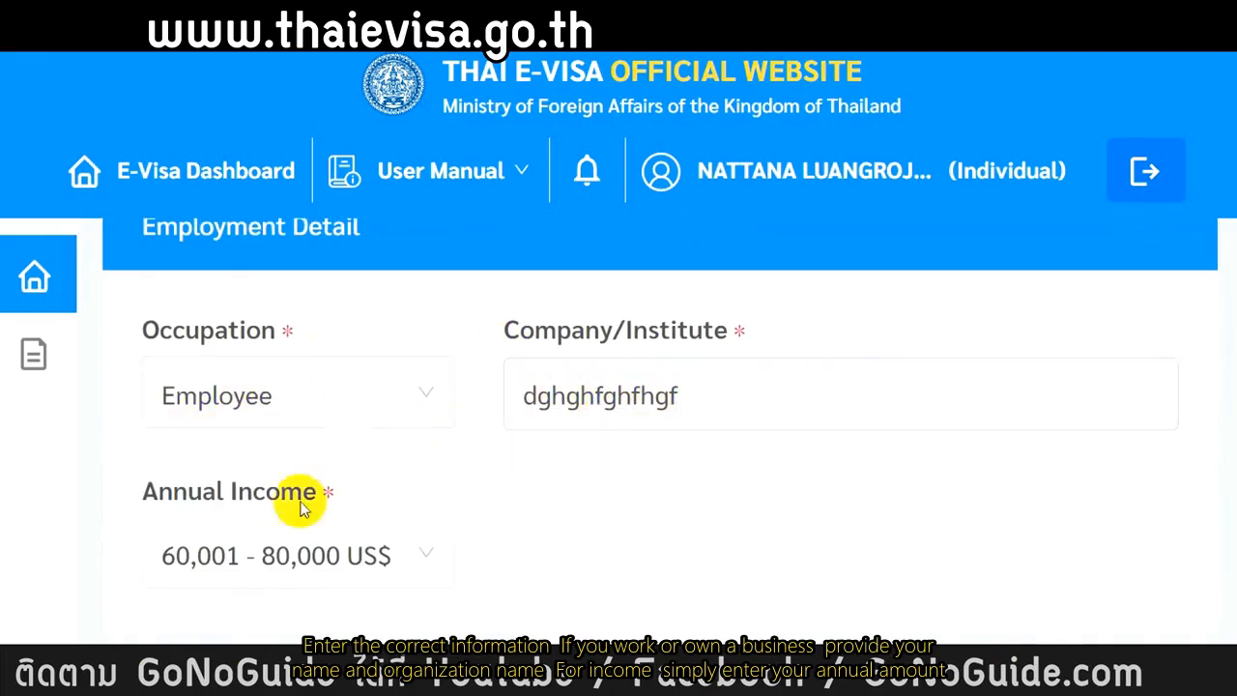
# Step: Check the annual income ranges without changing the selection and continue to the Travel Information page
pyautogui.scroll(-1, 445, 626)
pyautogui.click(422, 461)
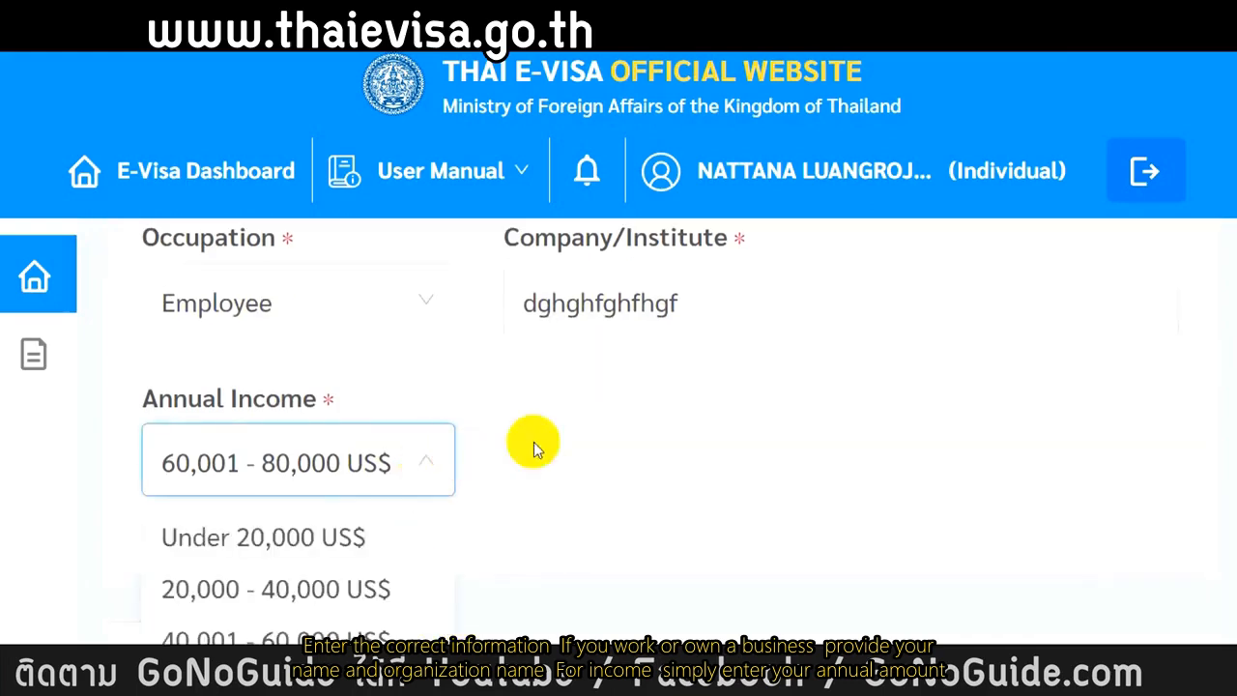
pyautogui.click(692, 426)
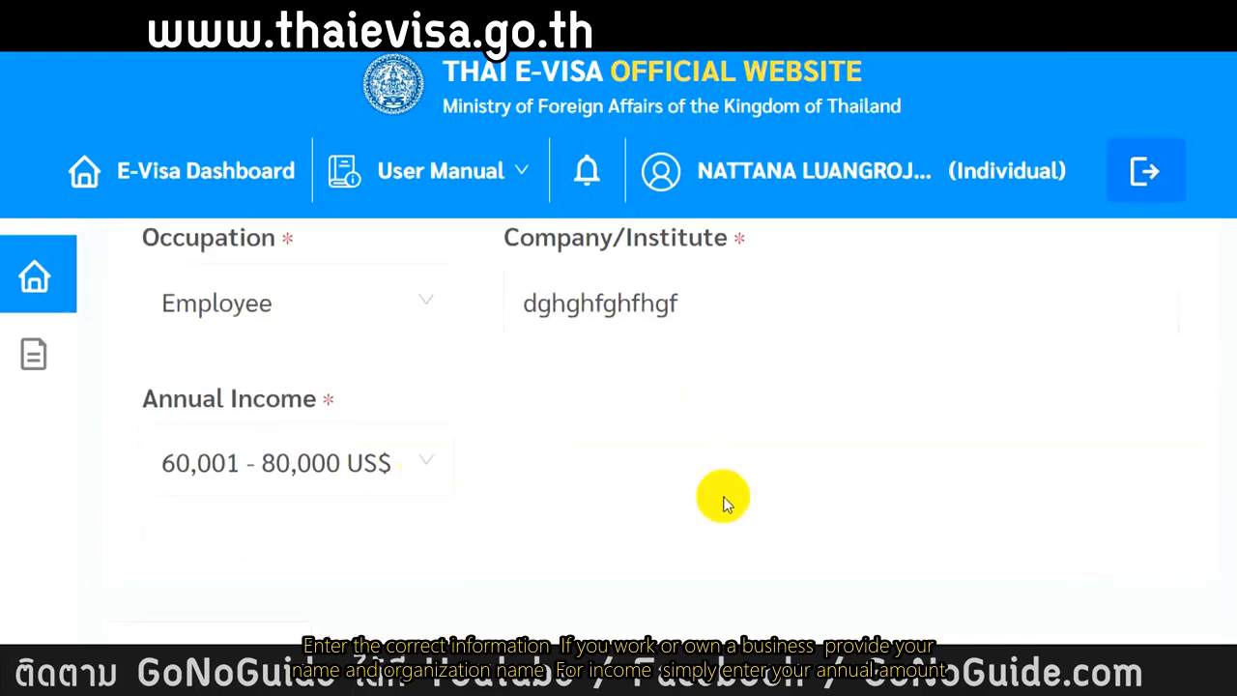
pyautogui.scroll(-2, 748, 550)
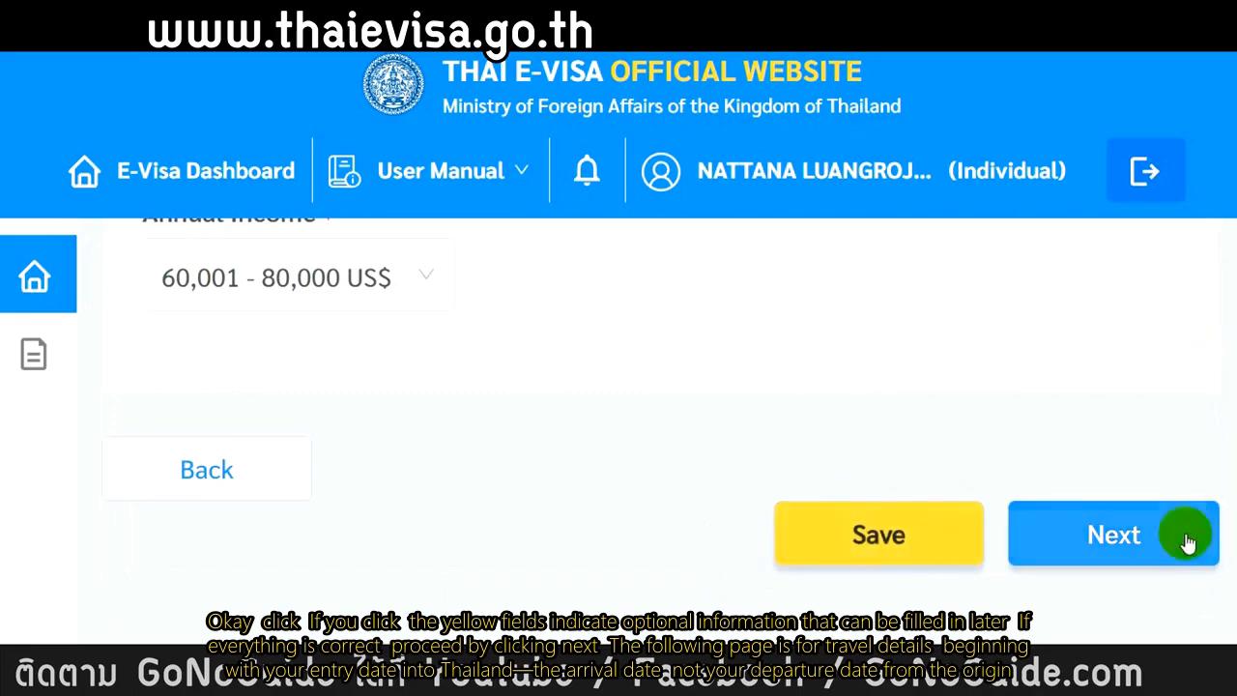
pyautogui.click(1125, 539)
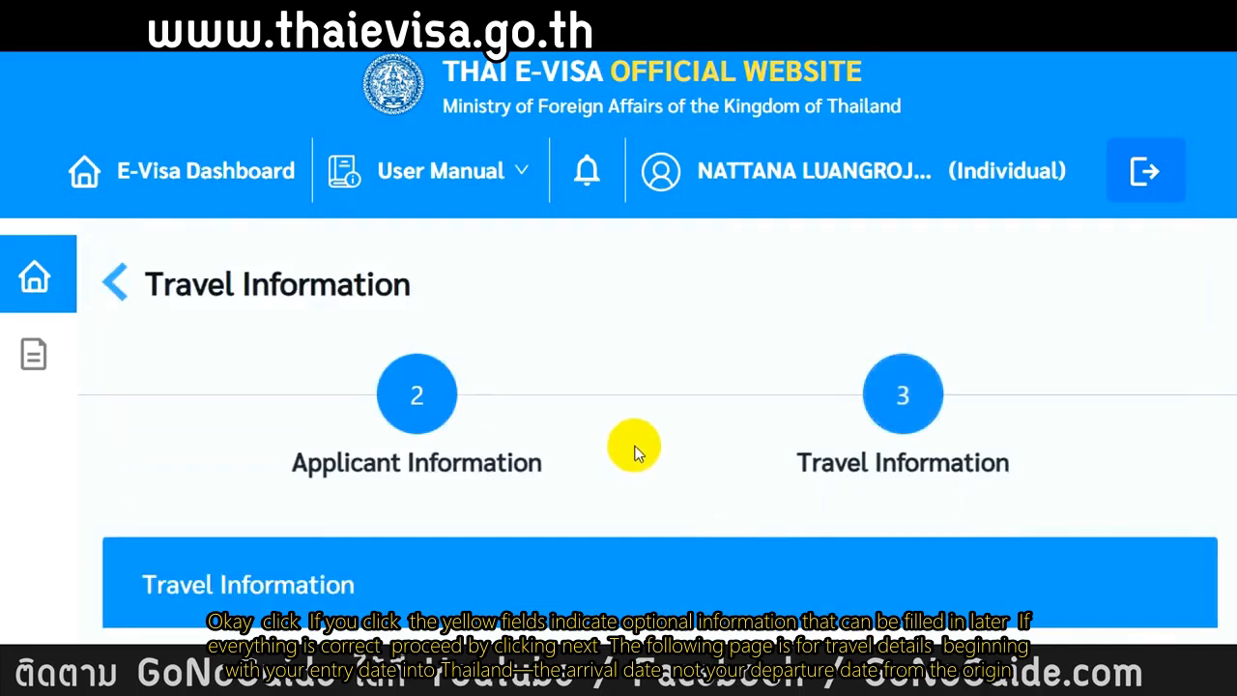
# Step: Review the intended travel dates, set the port of arrival to International Airport and the type of flight to Schedule (Commercial)
pyautogui.scroll(-4, 634, 453)
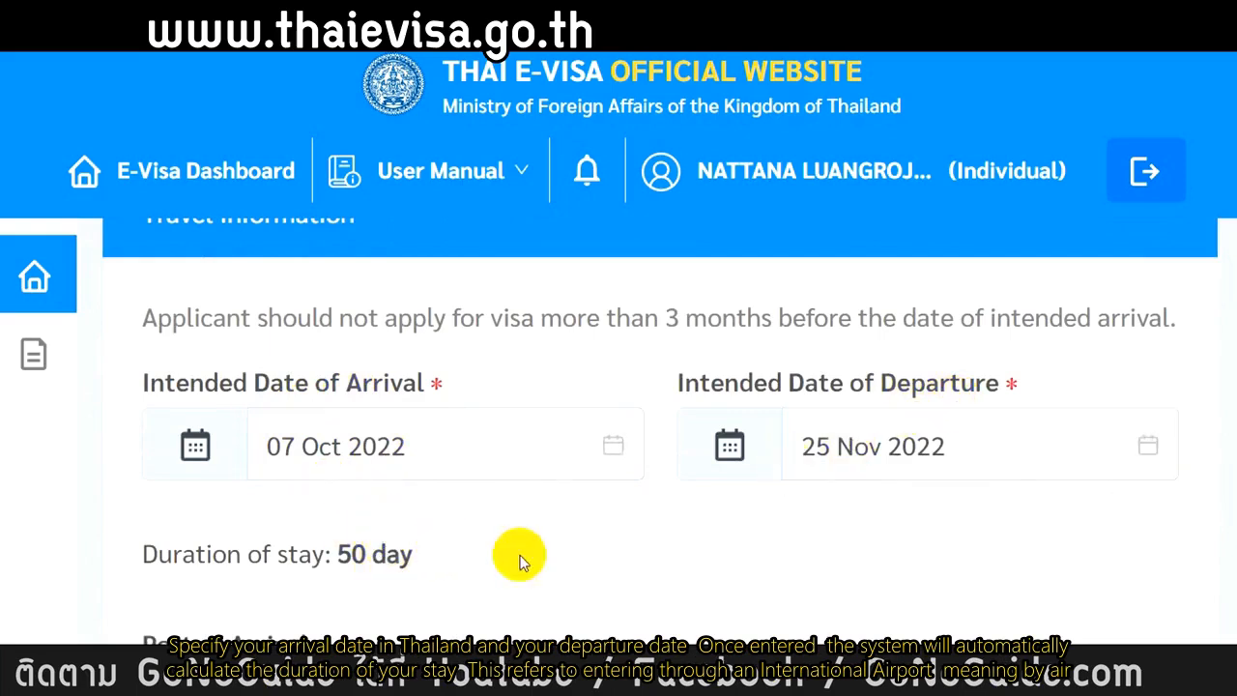
pyautogui.scroll(-4, 469, 312)
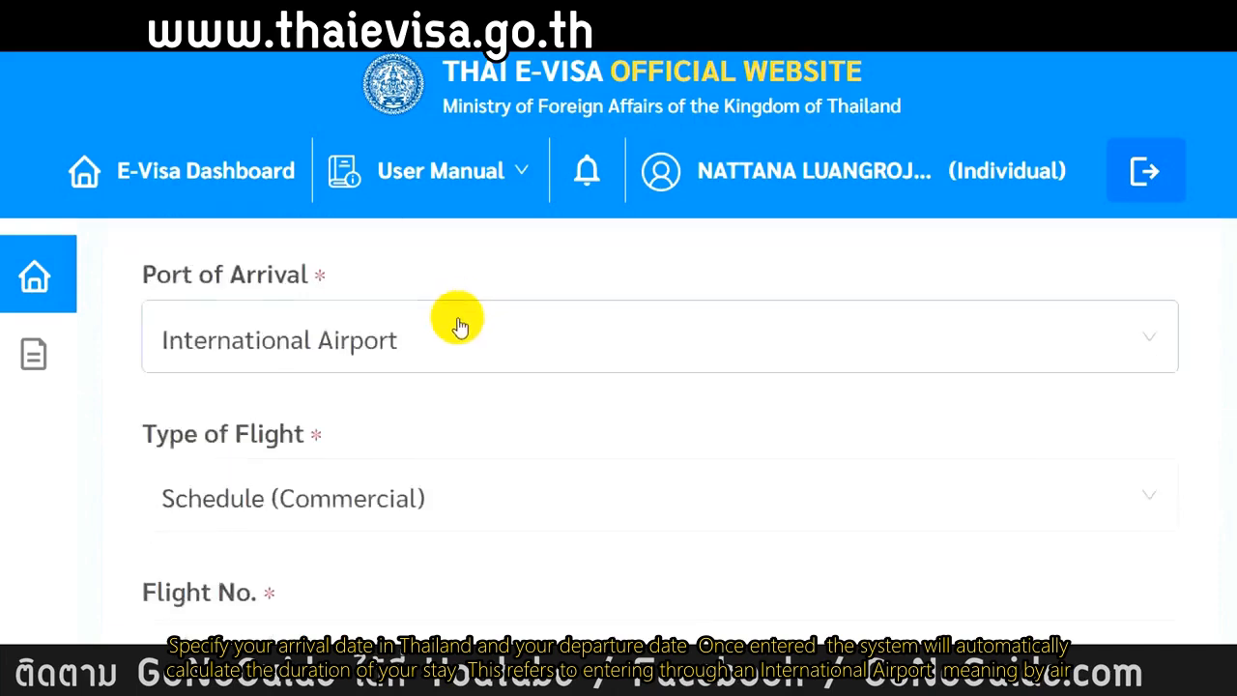
pyautogui.click(433, 360)
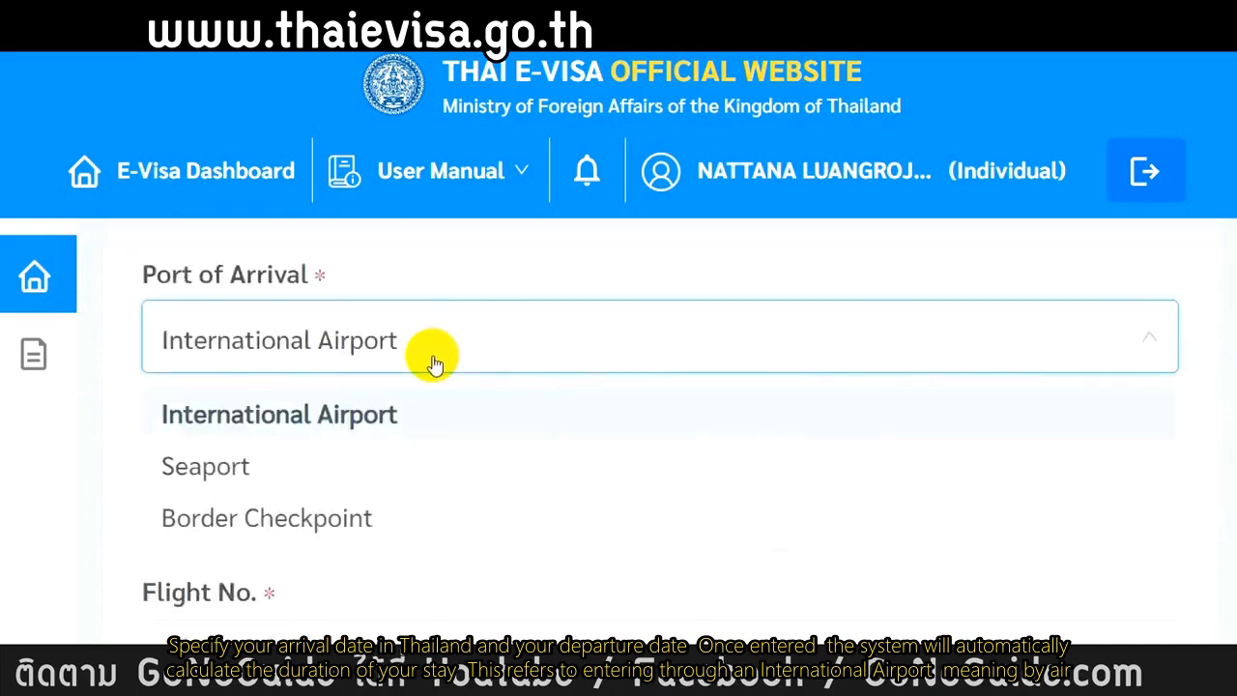
pyautogui.click(353, 425)
pyautogui.scroll(-2, 413, 422)
pyautogui.click(408, 311)
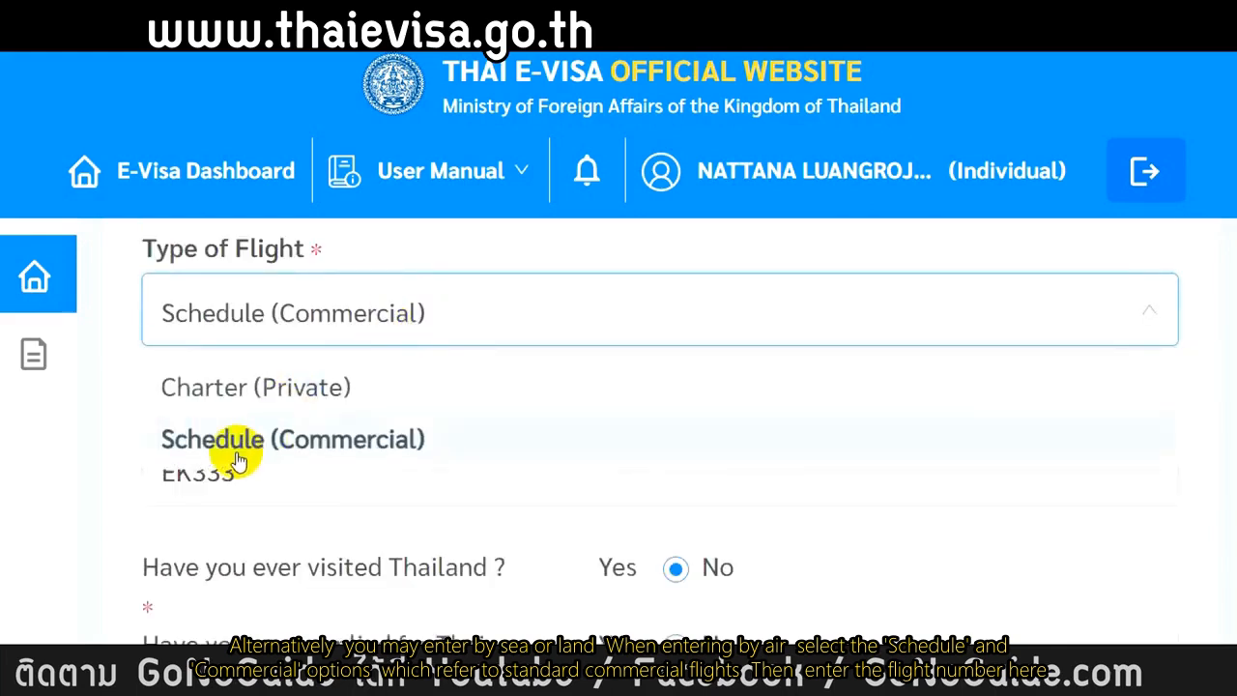
pyautogui.click(358, 447)
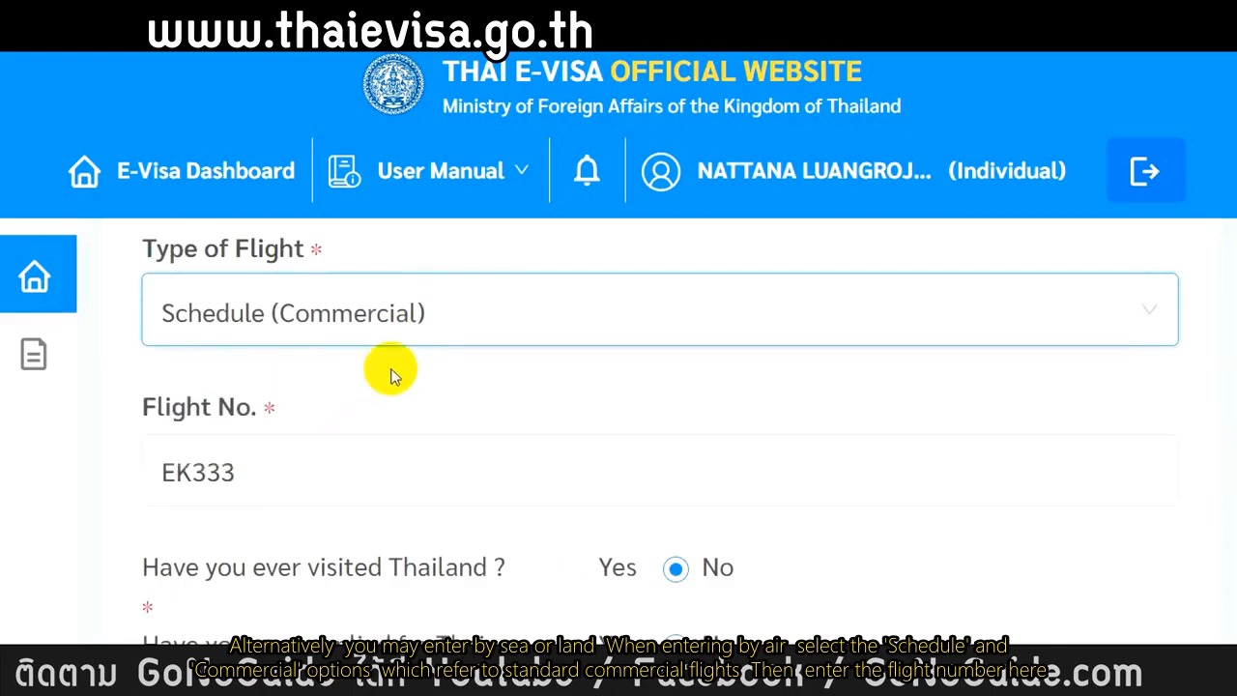
# Step: Check the flight number field and the questions about previous visits, earlier Thai visa applications and tour group travel
pyautogui.scroll(-1, 440, 376)
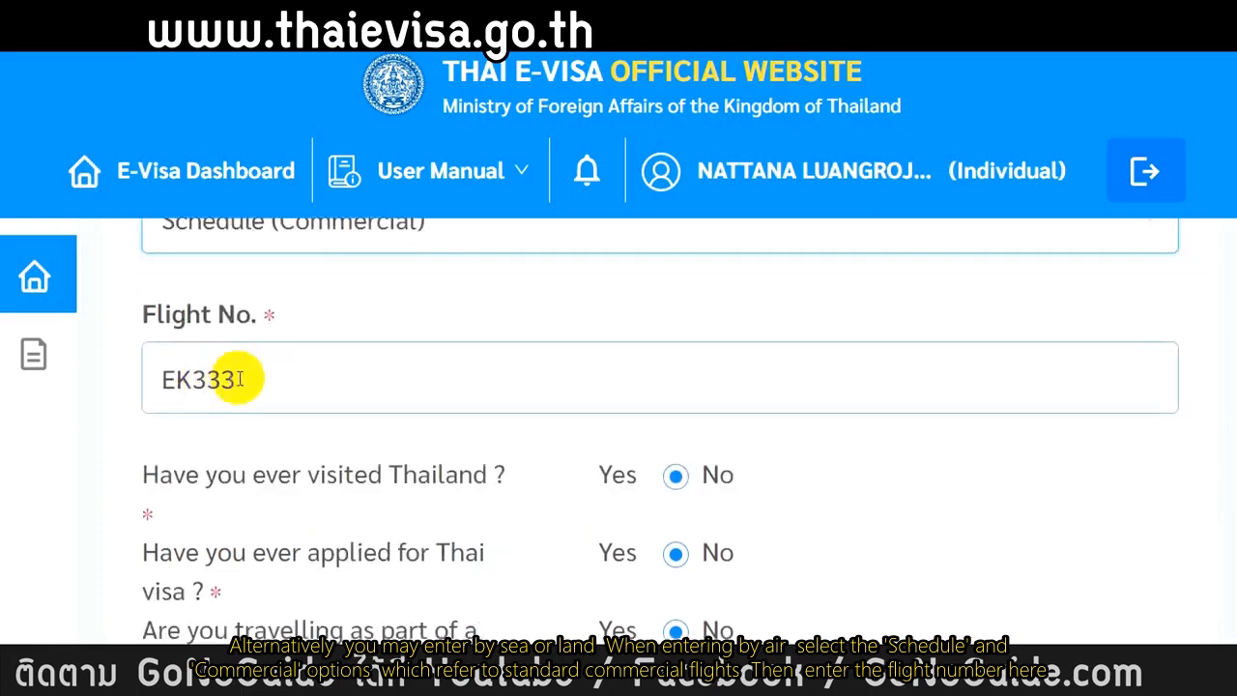
pyautogui.scroll(1, 232, 379)
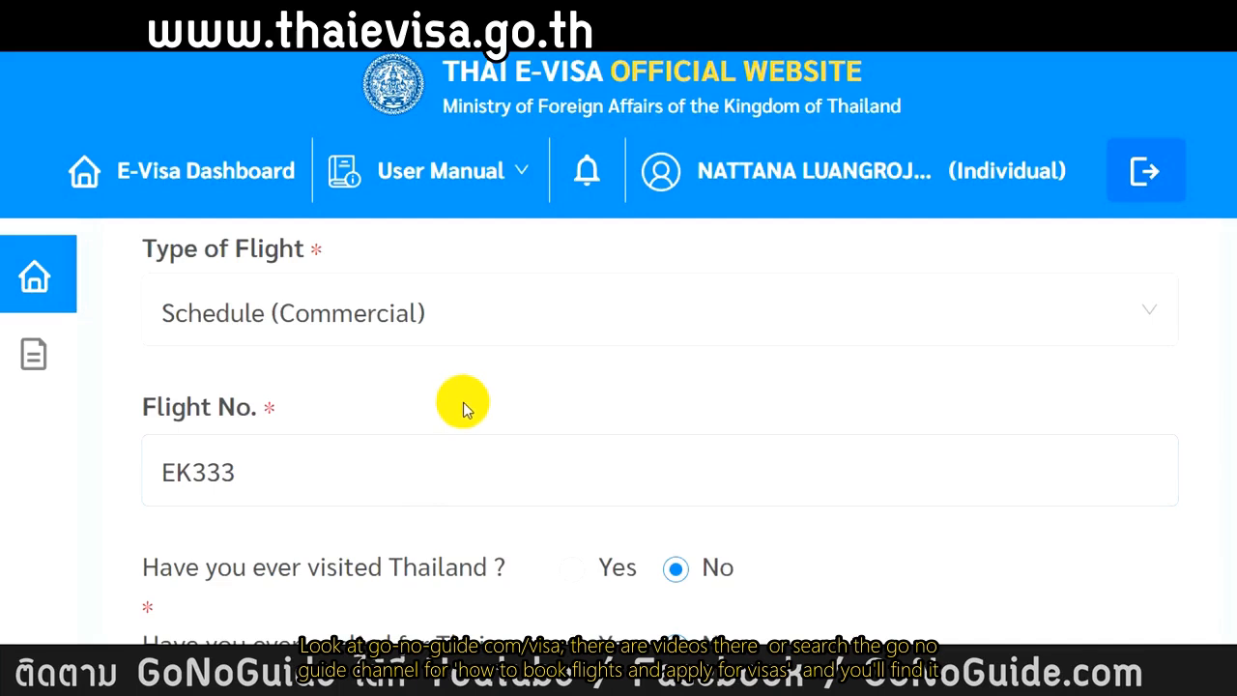
pyautogui.click(198, 456)
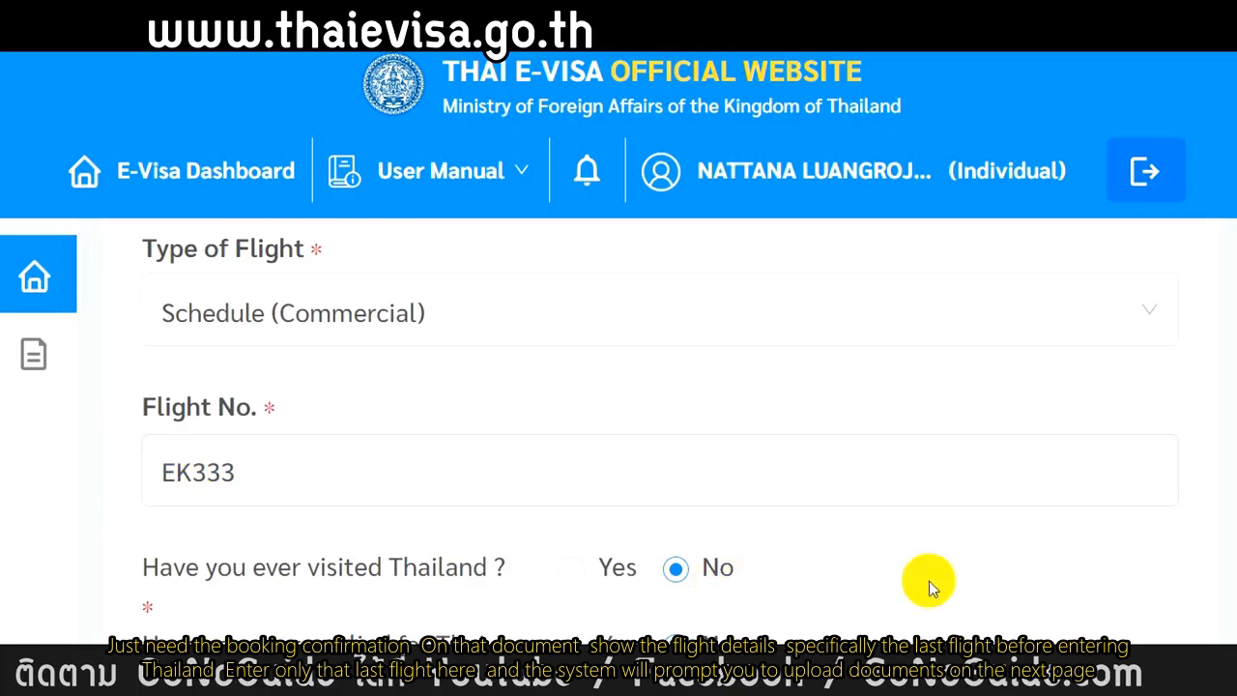
pyautogui.scroll(-2, 929, 581)
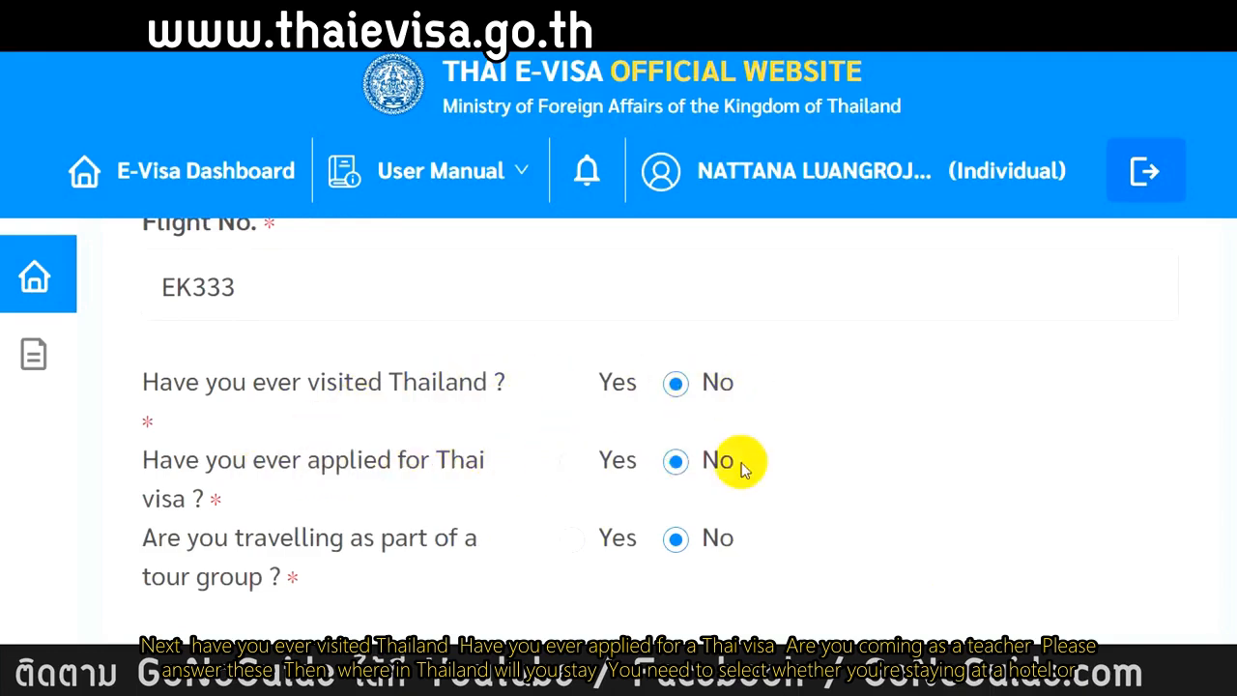
# Step: Review the tour group question and the Place of Stay in Thailand fields, from accommodation type to additional place of stay
pyautogui.scroll(-2, 662, 547)
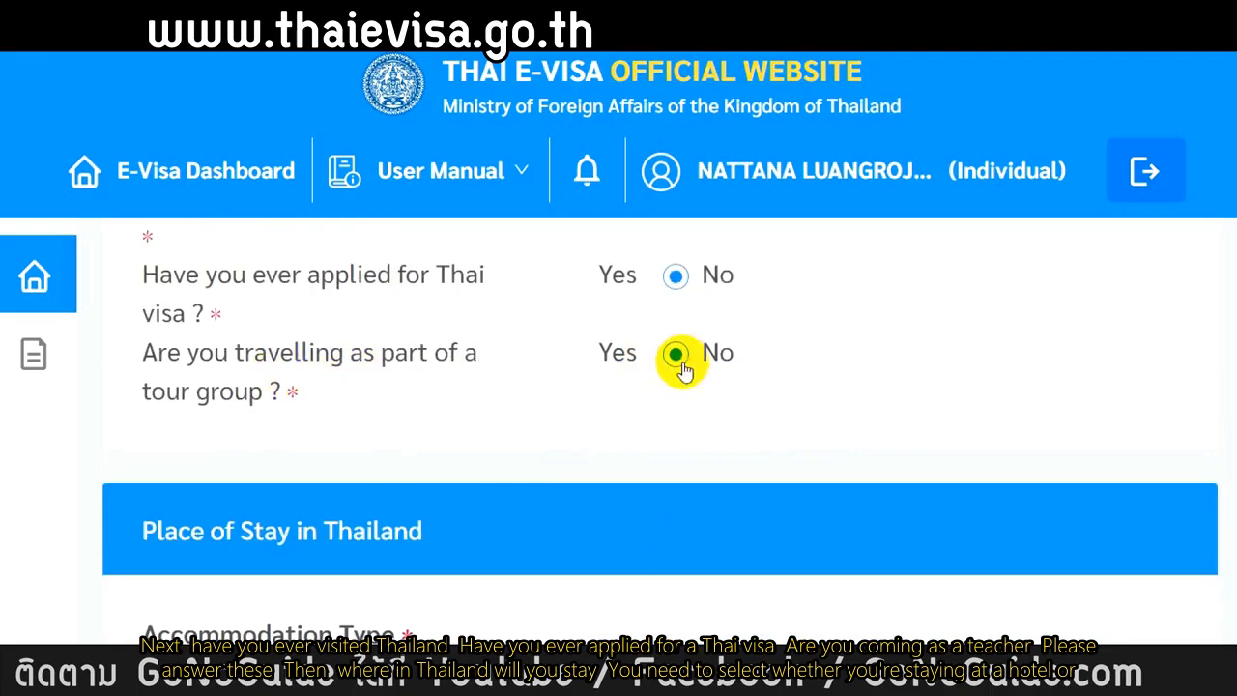
pyautogui.scroll(-2, 519, 480)
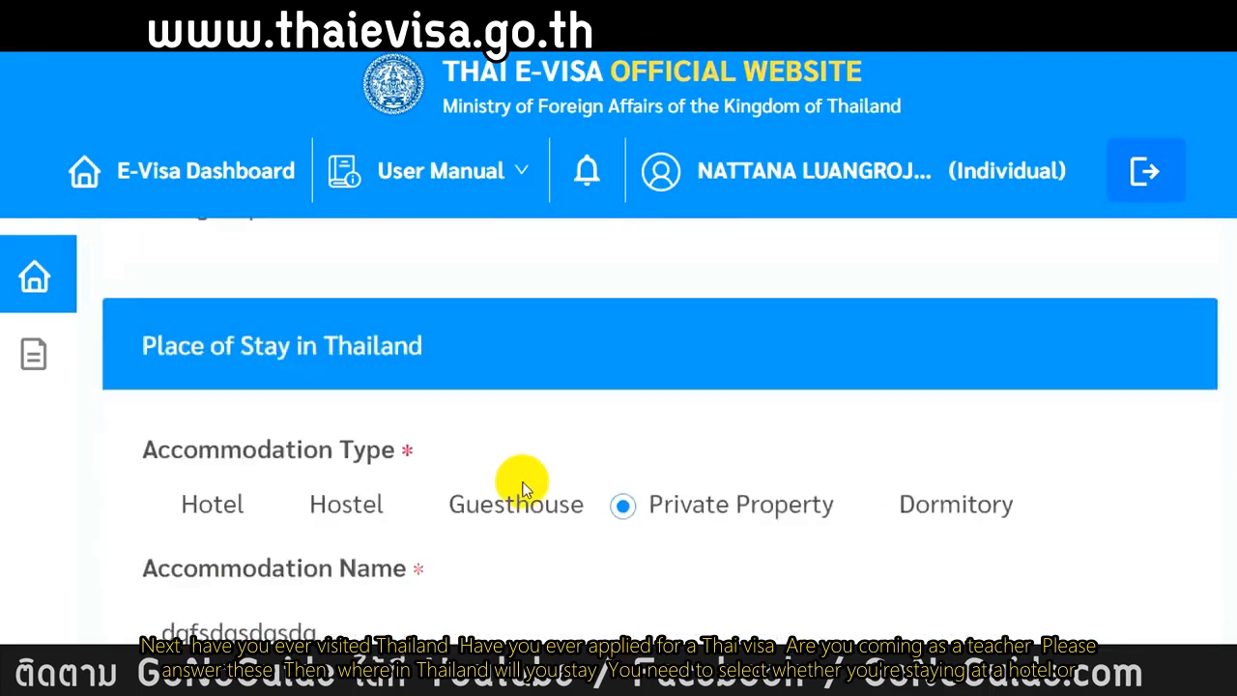
pyautogui.scroll(-1, 522, 488)
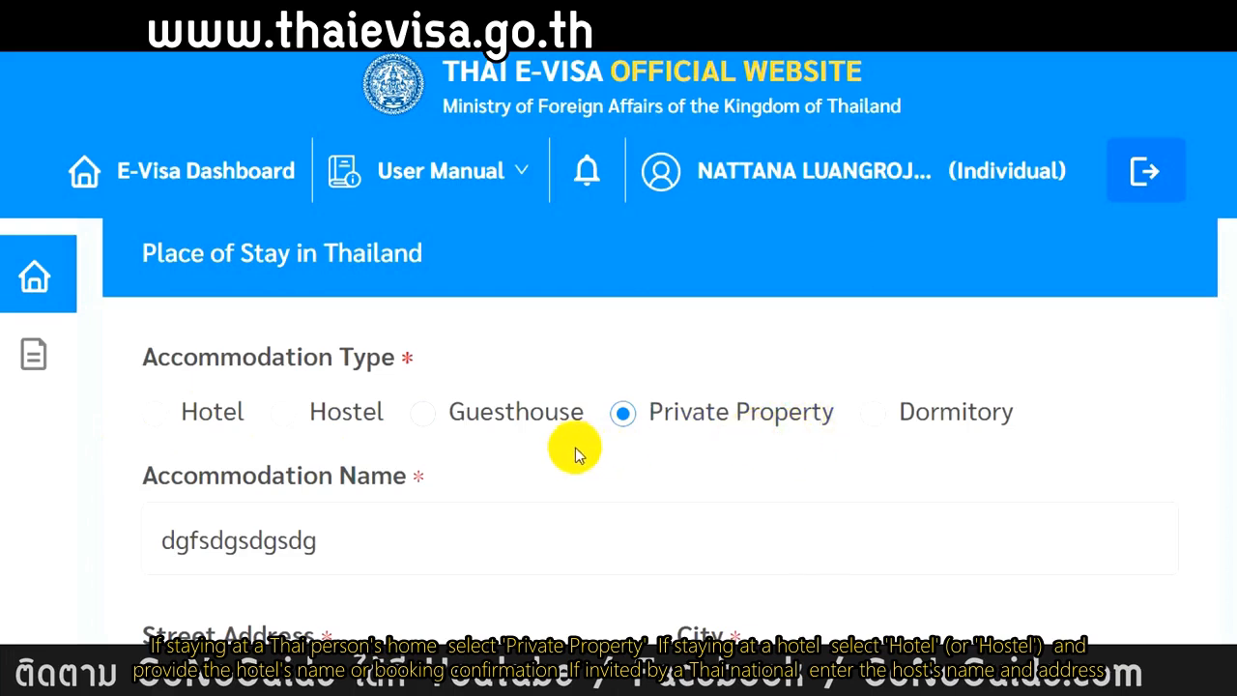
pyautogui.scroll(-1, 487, 432)
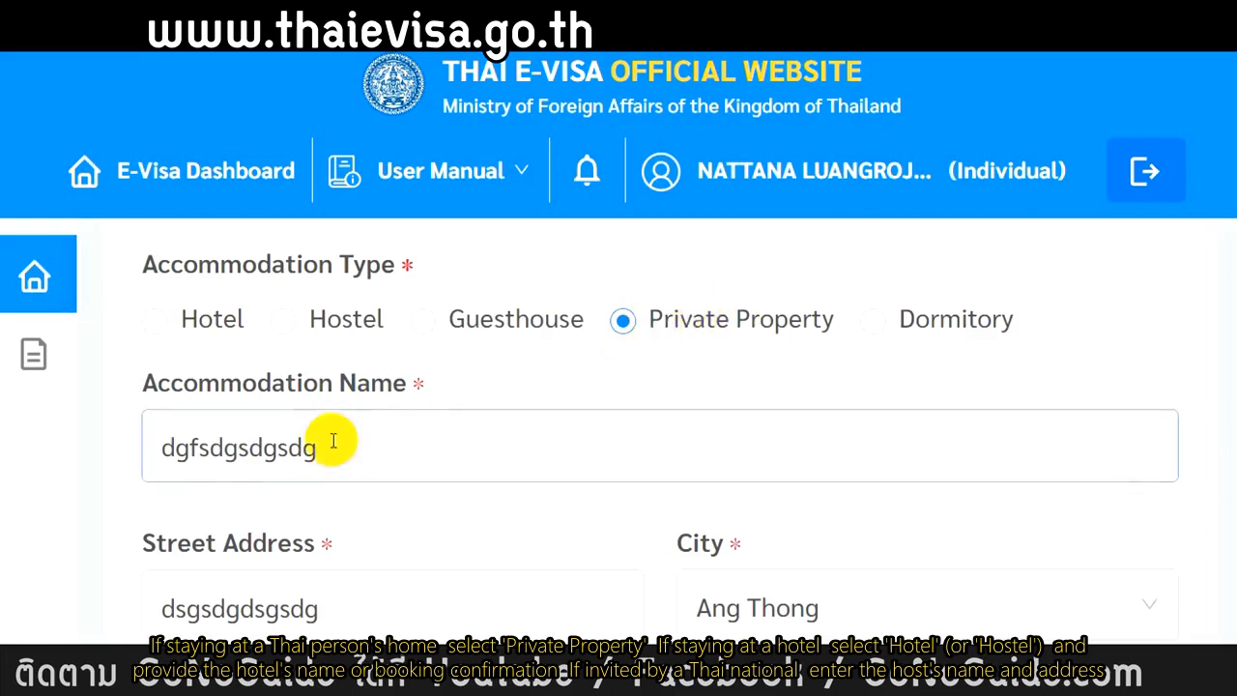
pyautogui.scroll(-2, 329, 435)
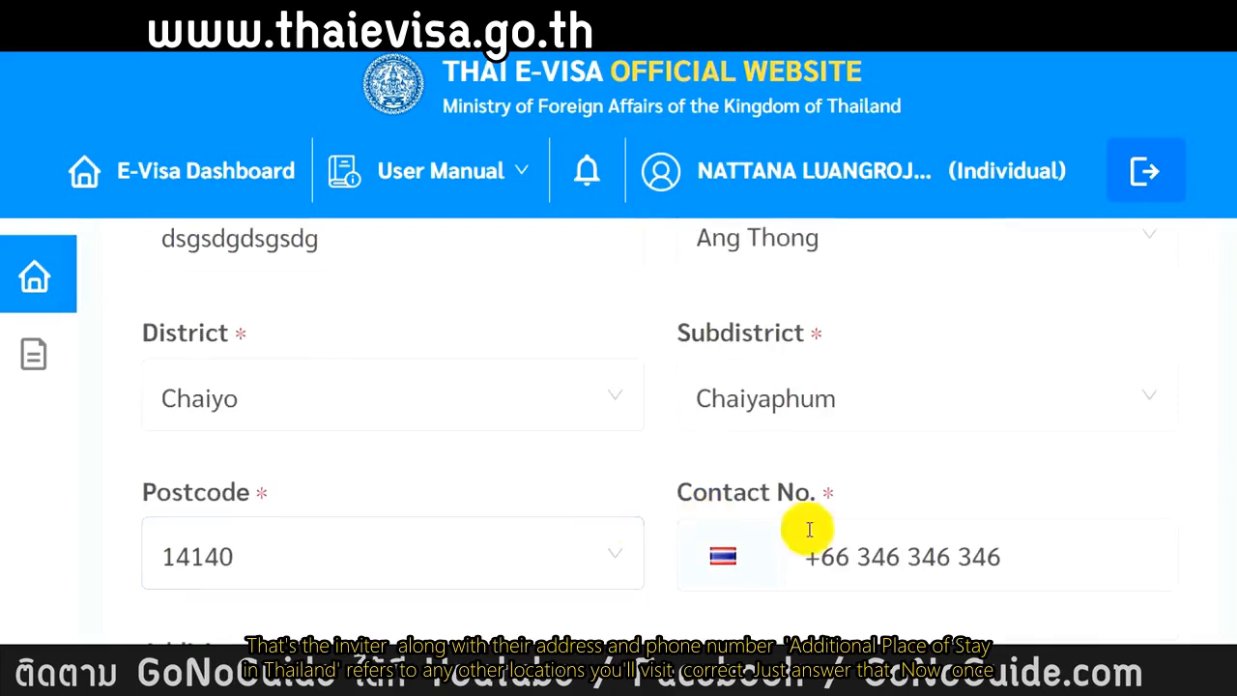
pyautogui.scroll(-2, 734, 537)
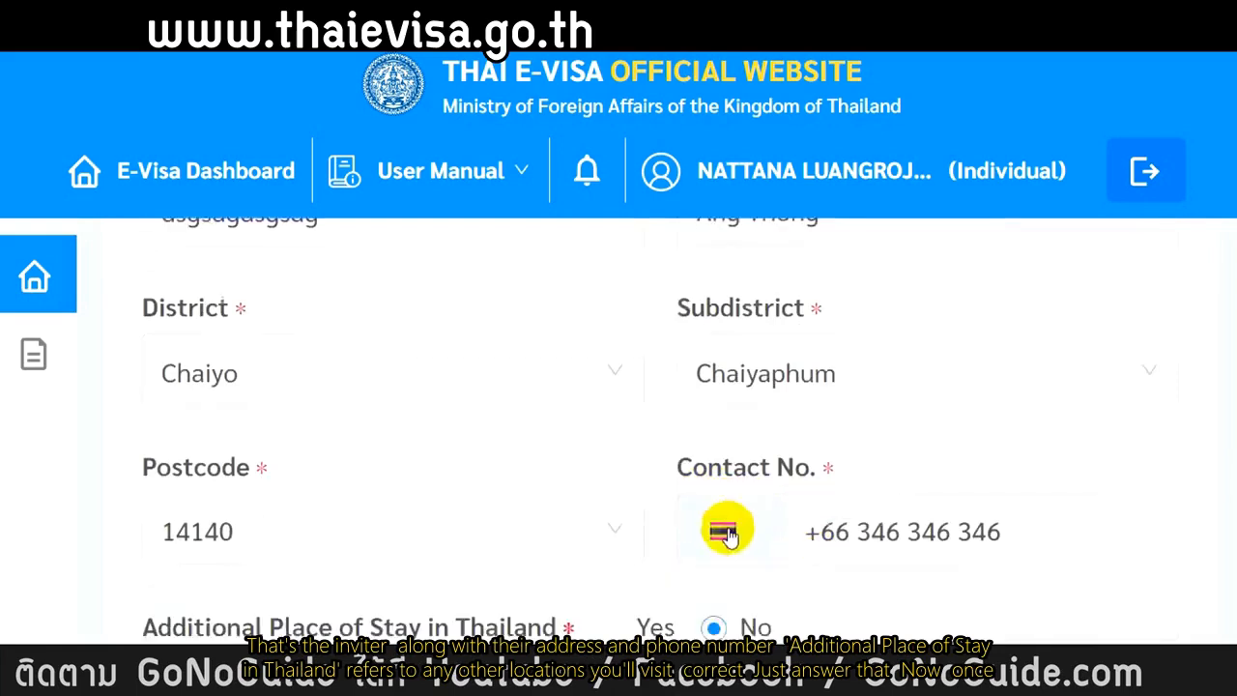
pyautogui.scroll(1, 720, 526)
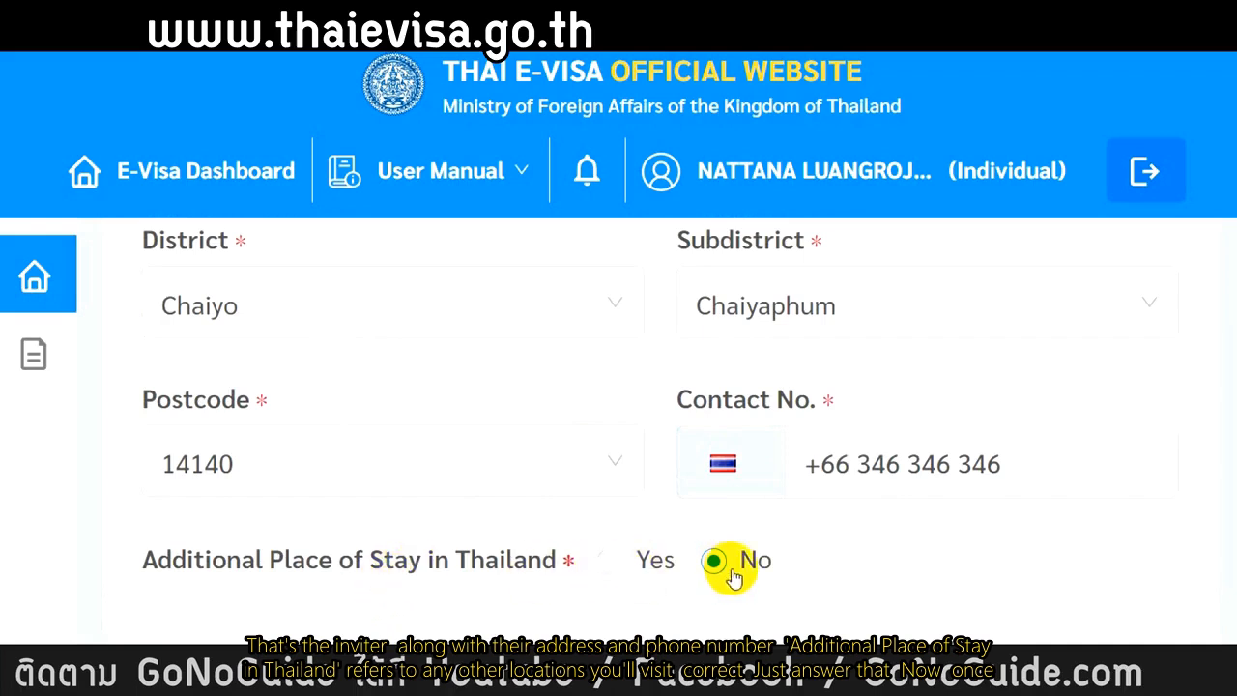
# Step: Recheck the accommodation type, name and address fields and continue to the Supporting Documents page
pyautogui.scroll(5, 530, 520)
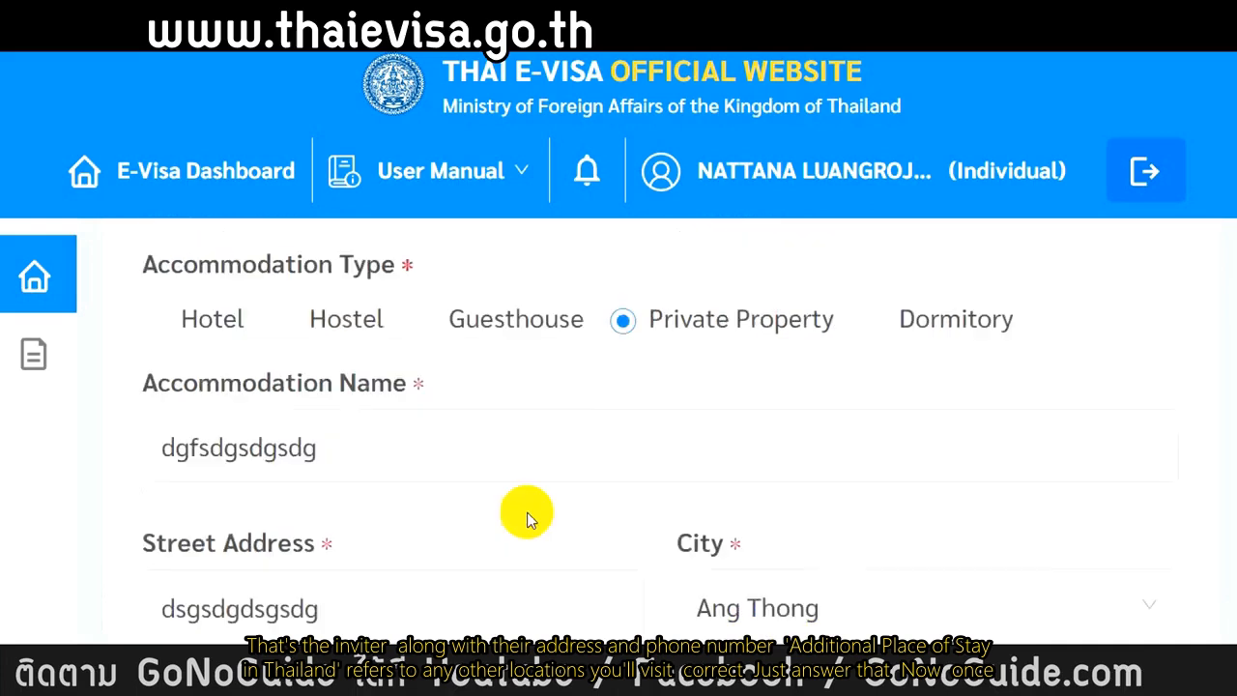
pyautogui.scroll(-5, 550, 507)
pyautogui.scroll(-5, 551, 512)
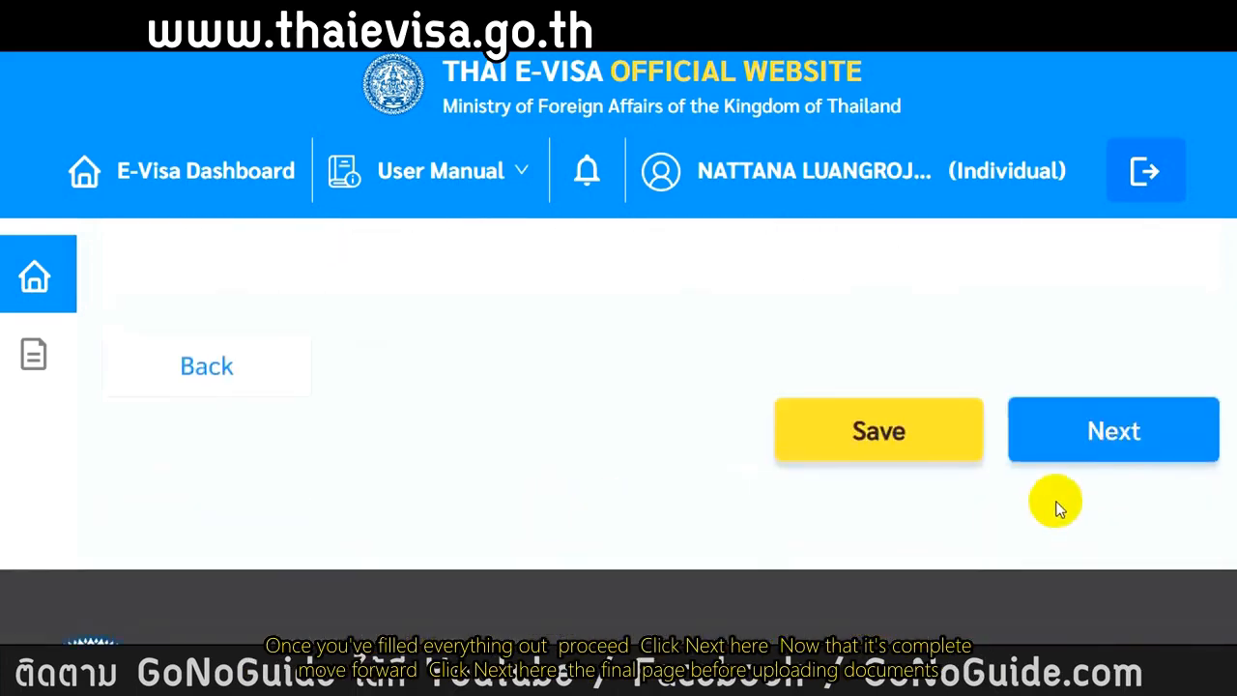
pyautogui.click(1107, 441)
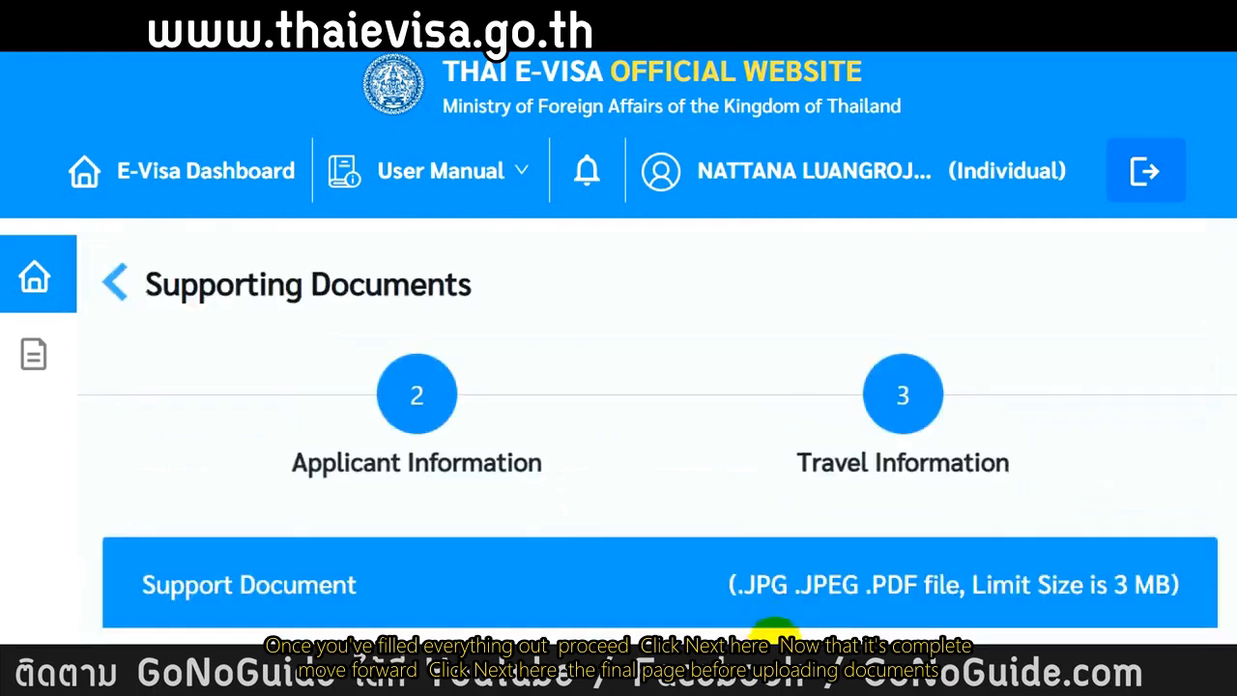
# Step: Examine the support document items for the passport biodata page, the photograph and the declaration, including the accepted file formats
pyautogui.scroll(-2, 701, 530)
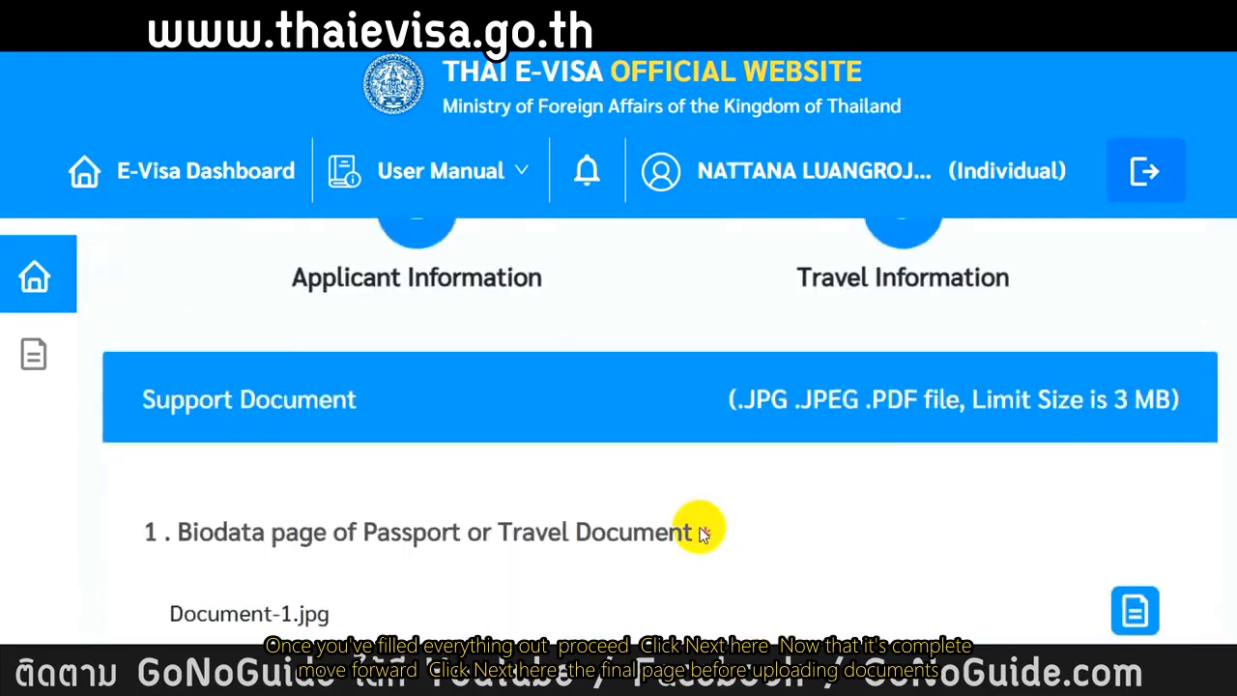
pyautogui.scroll(2, 703, 532)
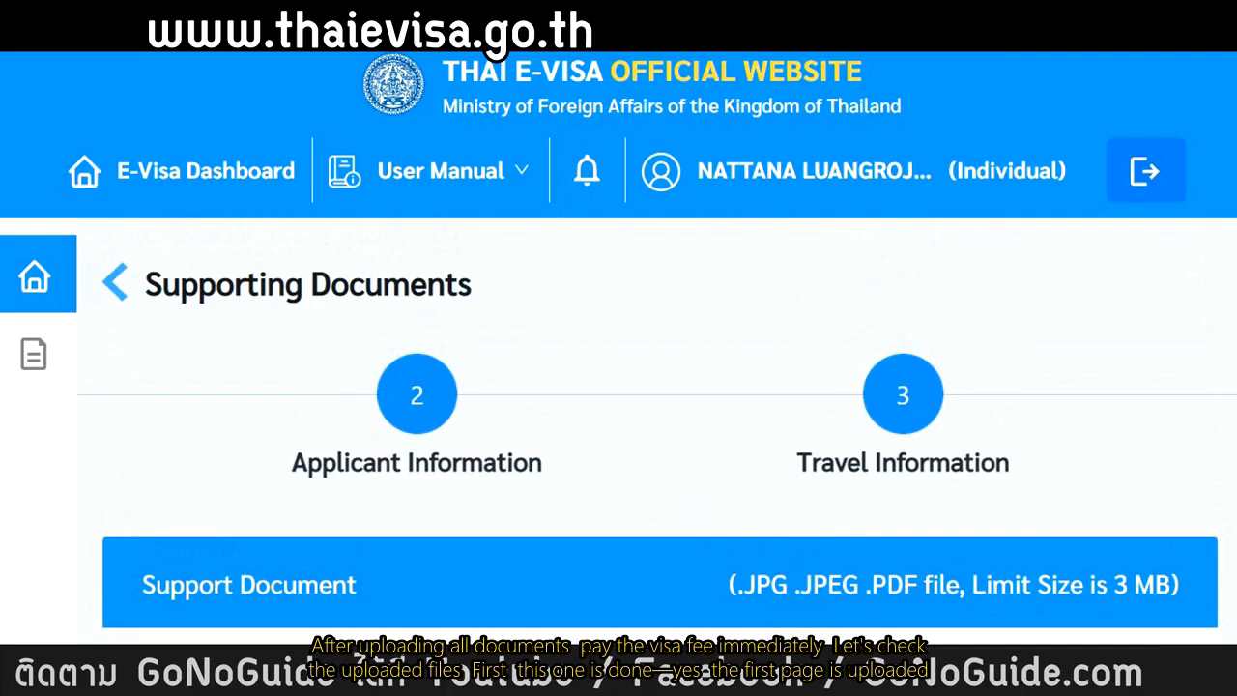
pyautogui.scroll(-3, 551, 368)
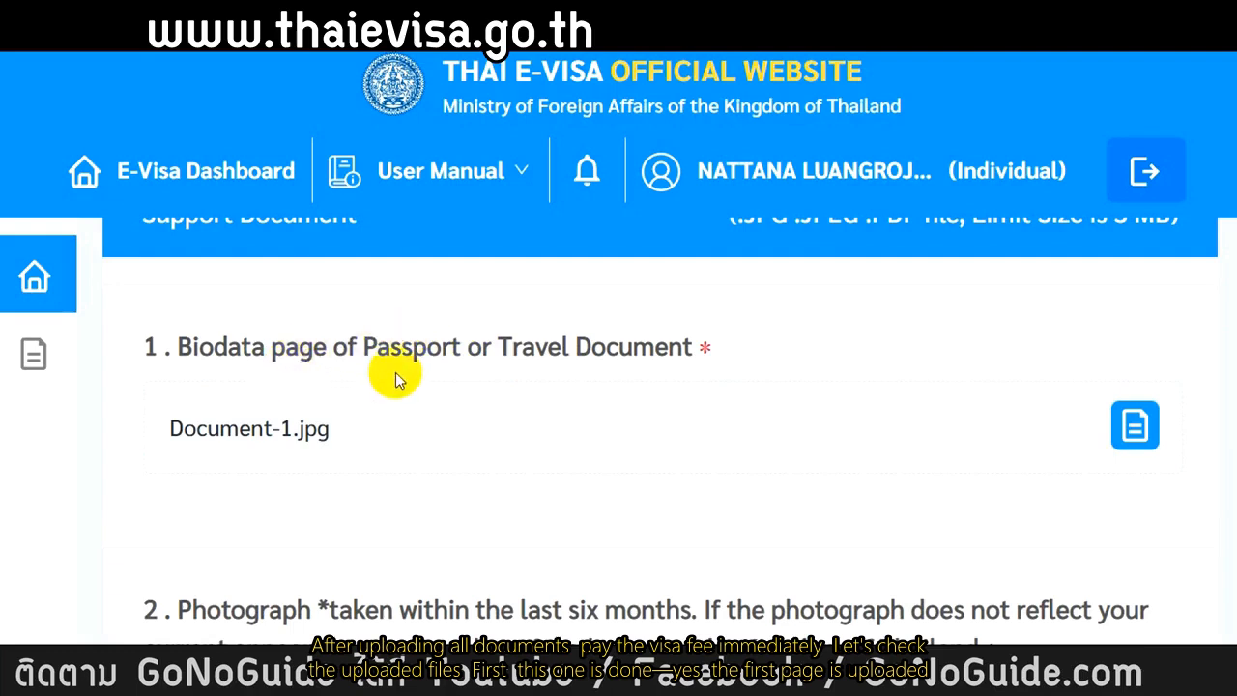
pyautogui.scroll(-1, 397, 377)
pyautogui.scroll(-1, 397, 373)
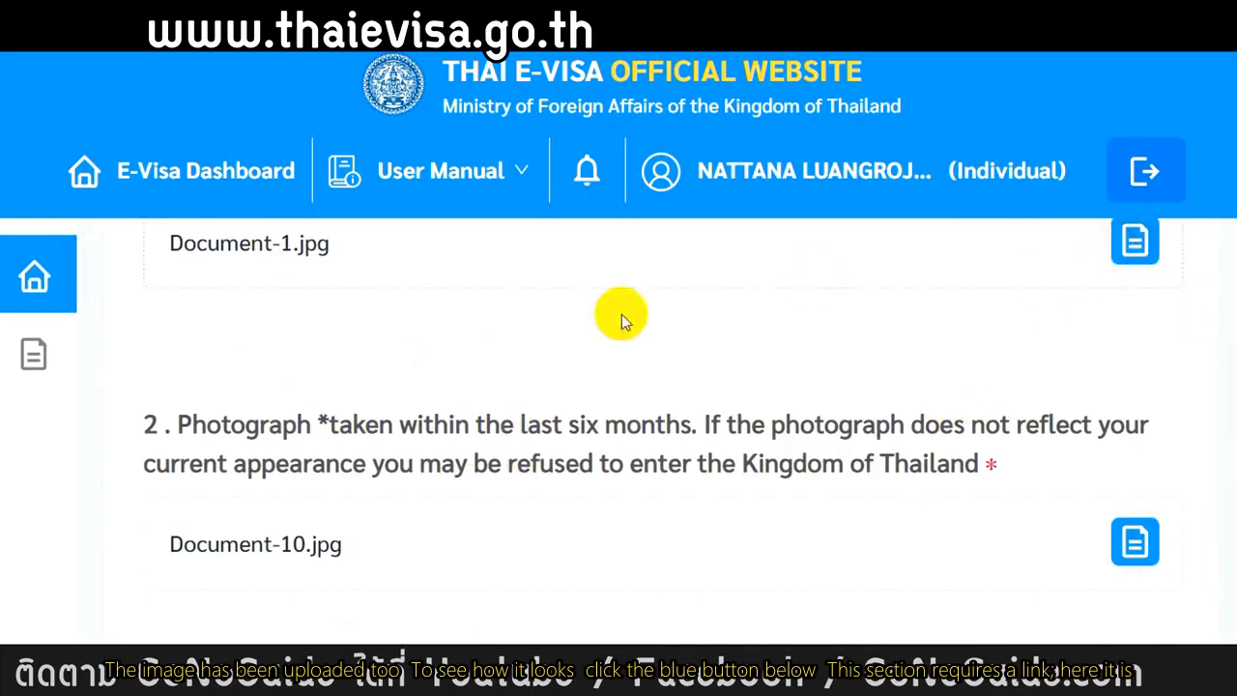
pyautogui.scroll(-3, 578, 356)
pyautogui.scroll(-2, 578, 356)
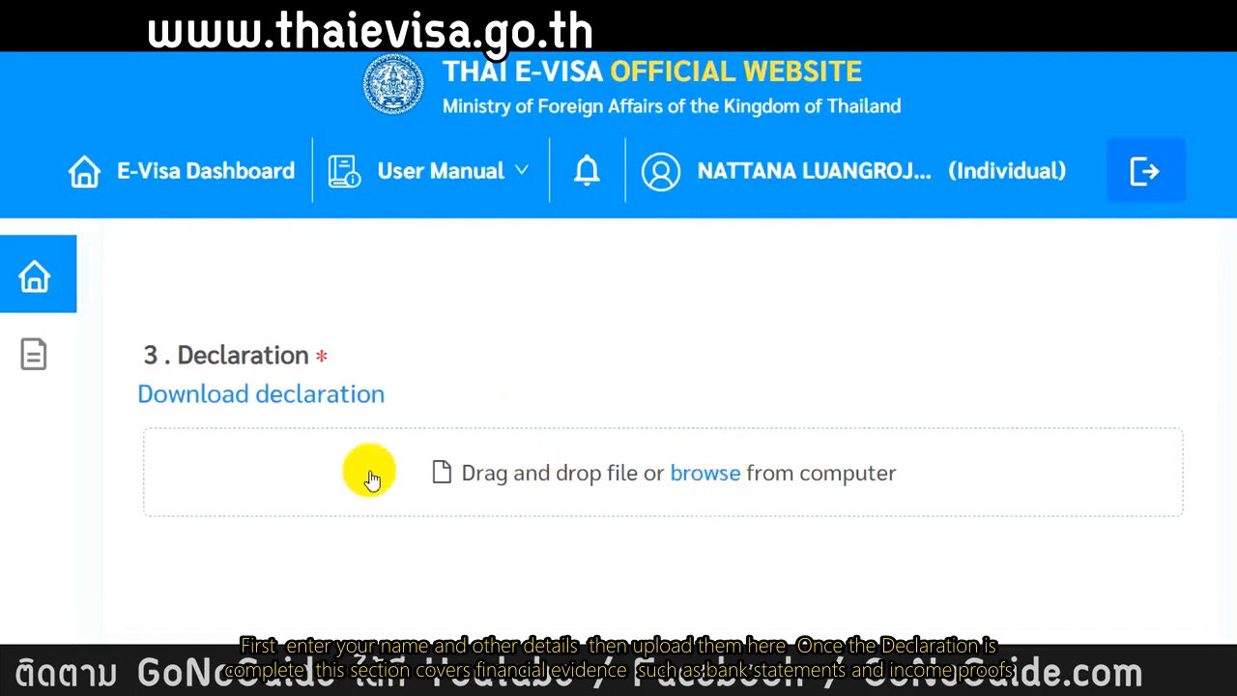
# Step: Examine the upload requirements for family personal details, proof of accommodation and proof of relationship to a family in Thailand
pyautogui.scroll(-5, 481, 441)
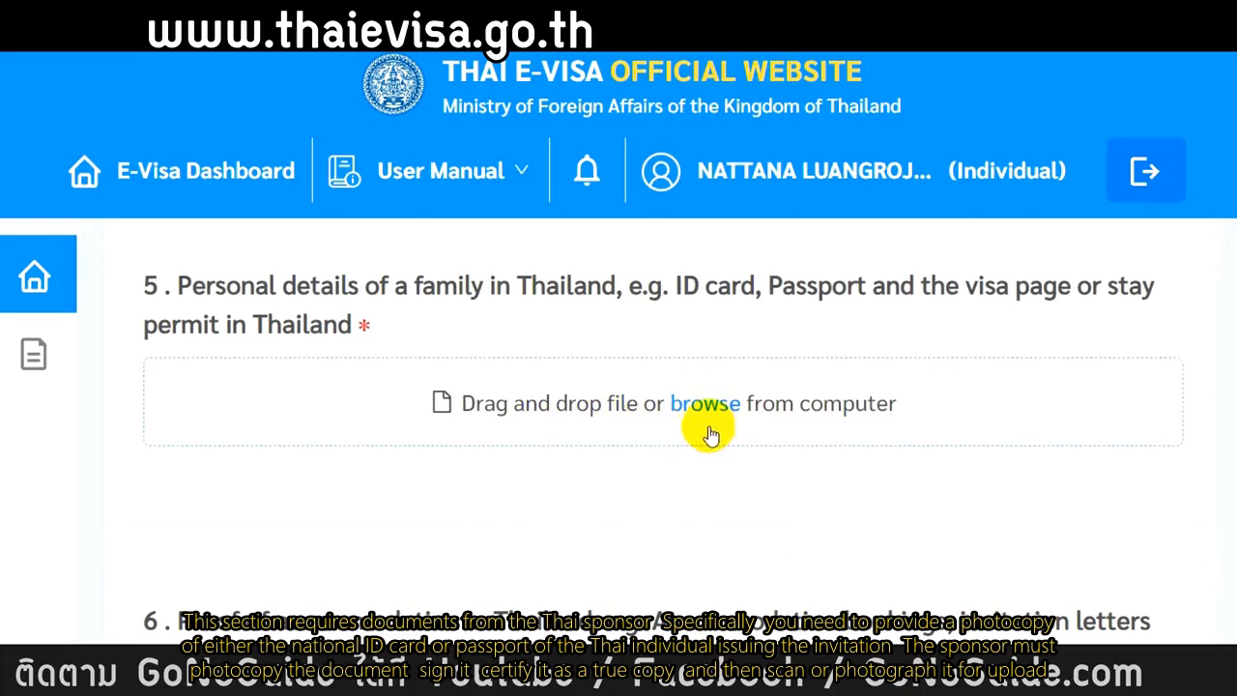
pyautogui.scroll(-2, 354, 461)
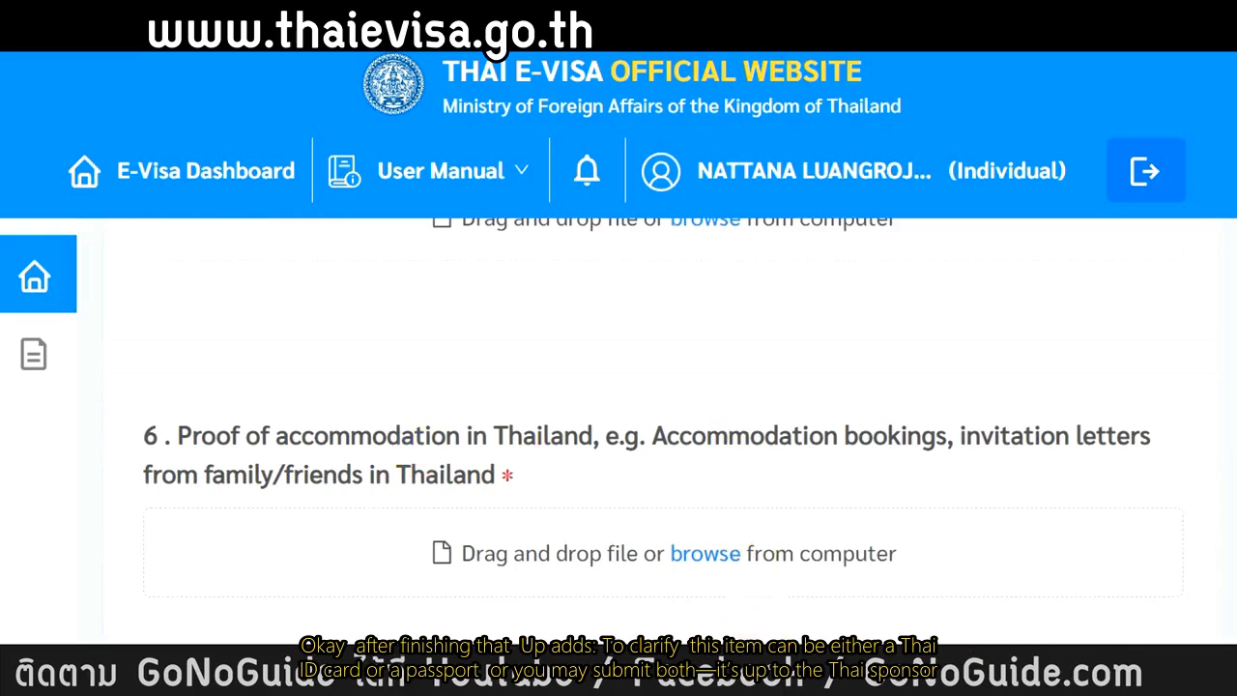
pyautogui.scroll(2, 599, 470)
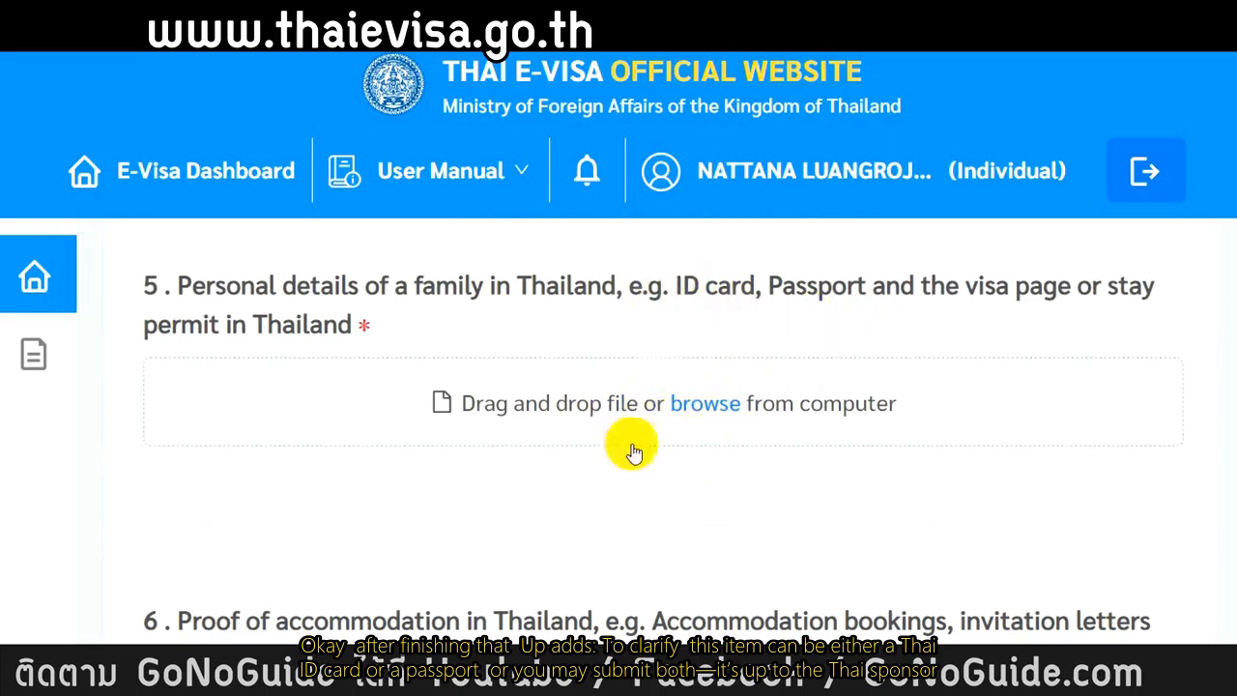
pyautogui.scroll(-3, 437, 499)
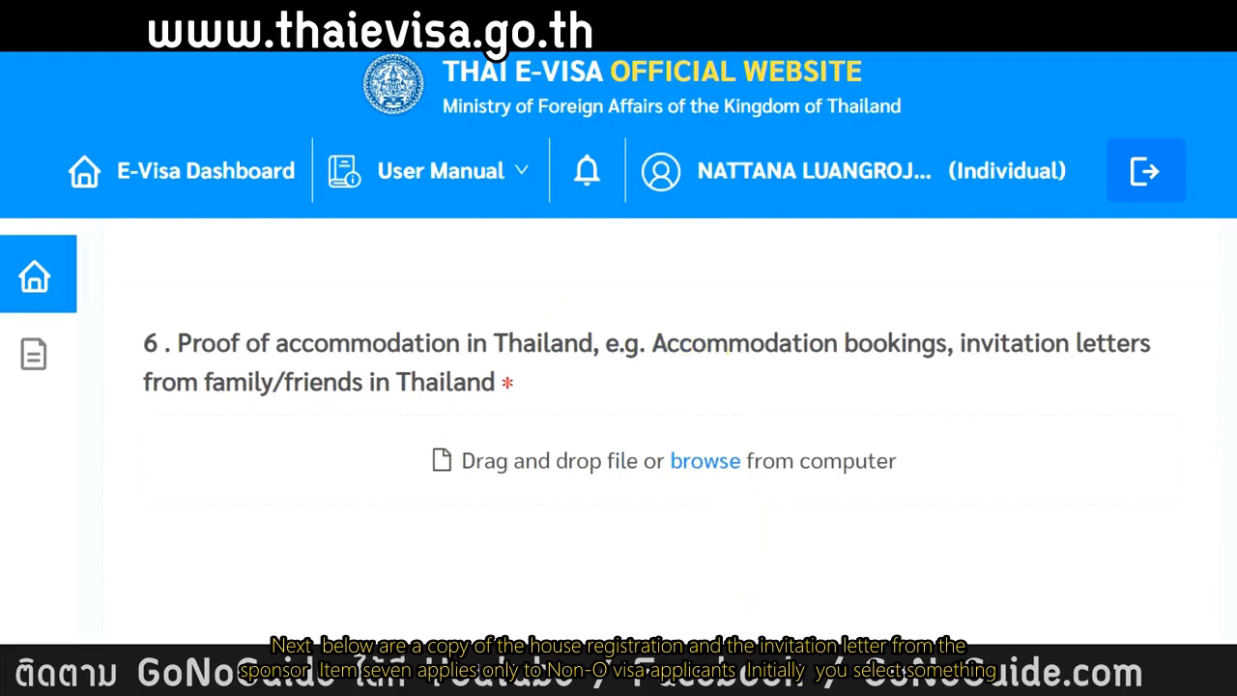
pyautogui.scroll(-3, 299, 420)
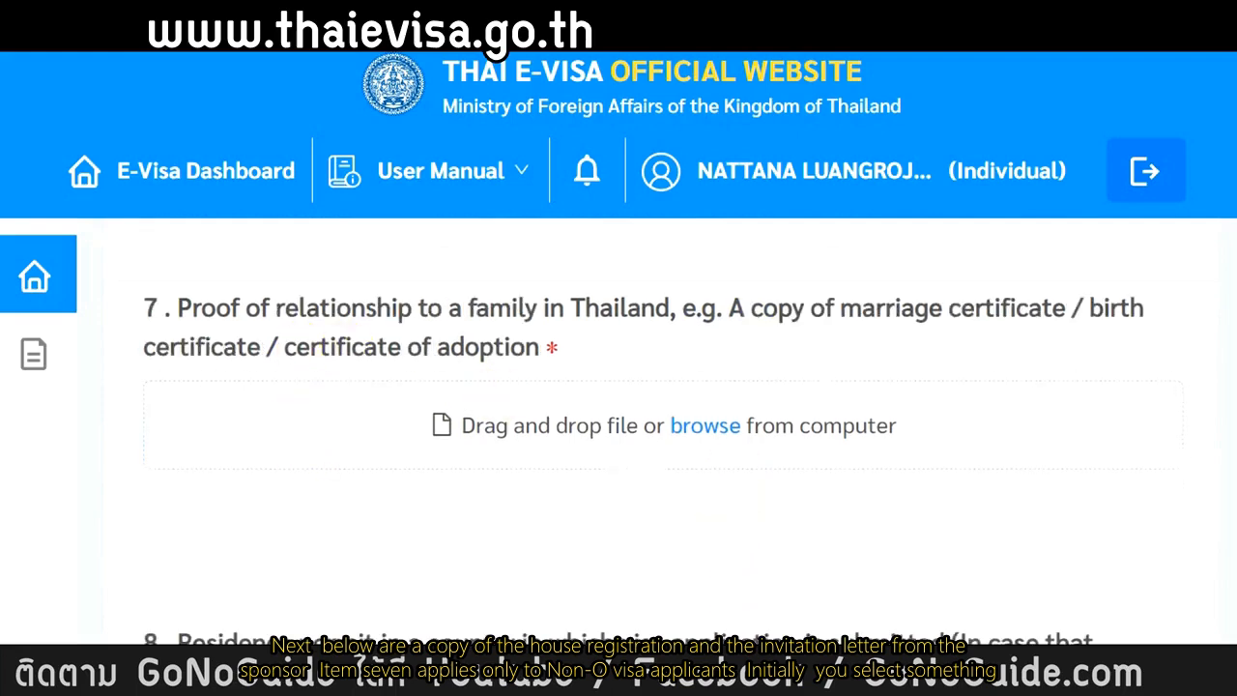
pyautogui.scroll(1, 222, 555)
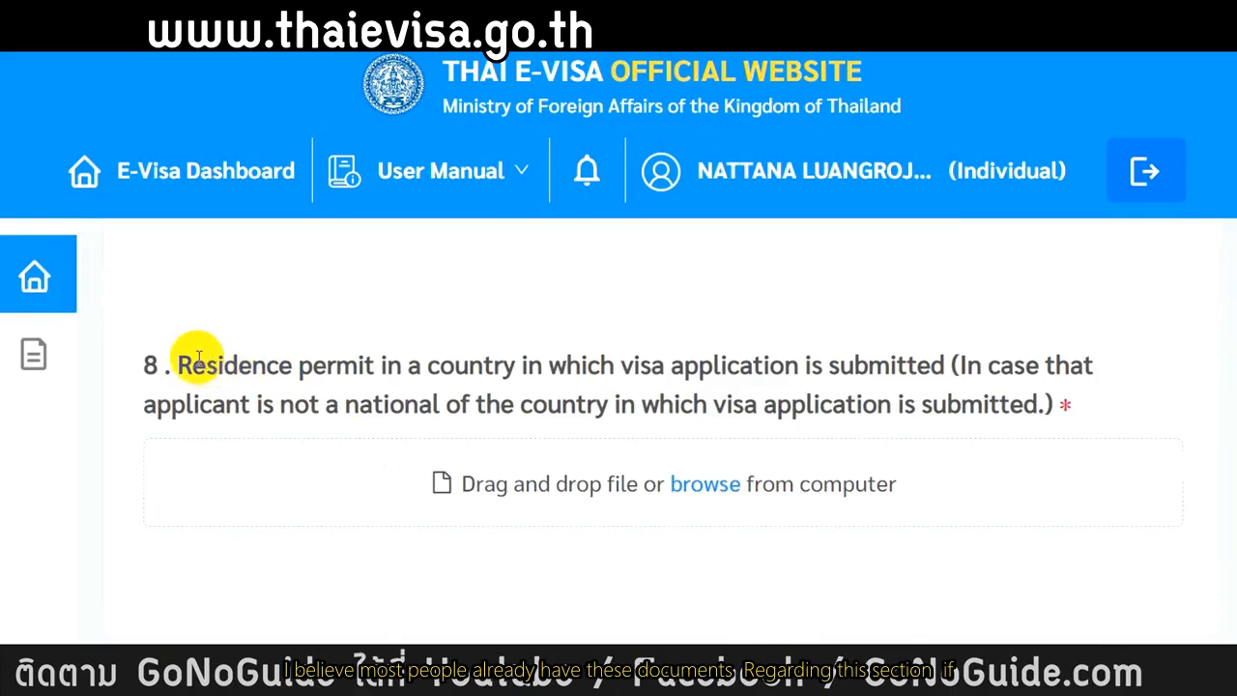
# Step: Highlight the full item 8 requirement, and its words "Residence permit" separately, to read them closely, clearing the selection each time
pyautogui.moveTo(179, 360); pyautogui.dragTo(1154, 398)
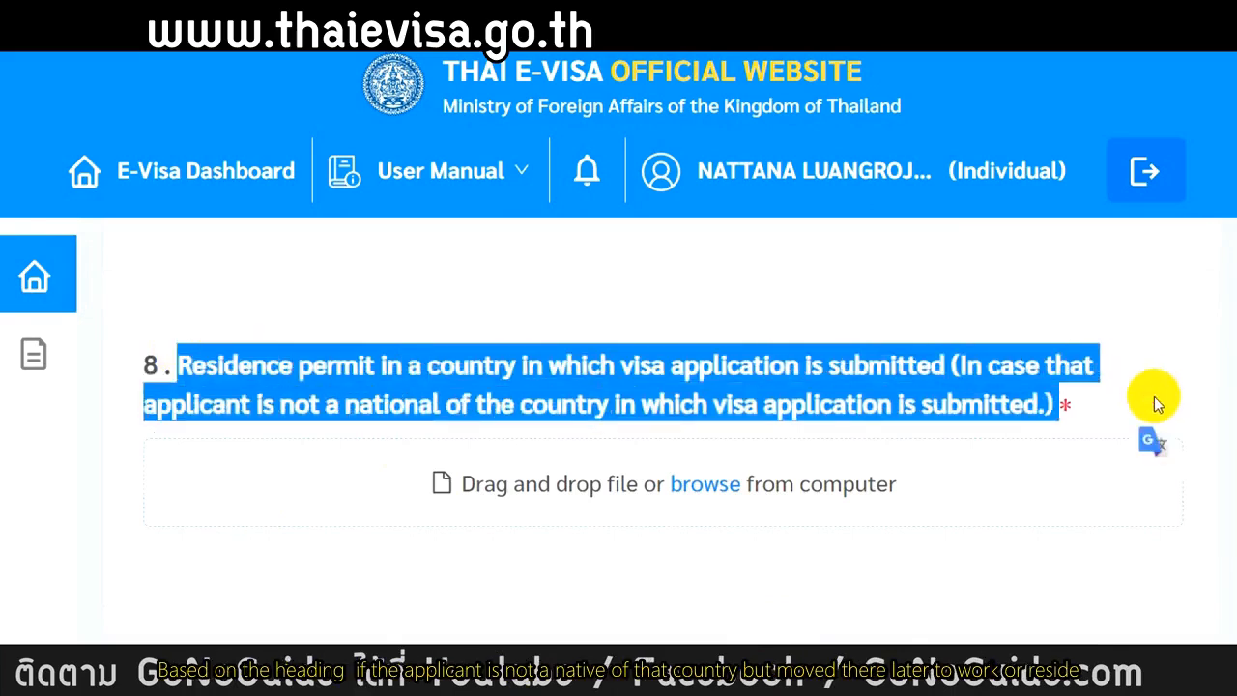
pyautogui.click(544, 559)
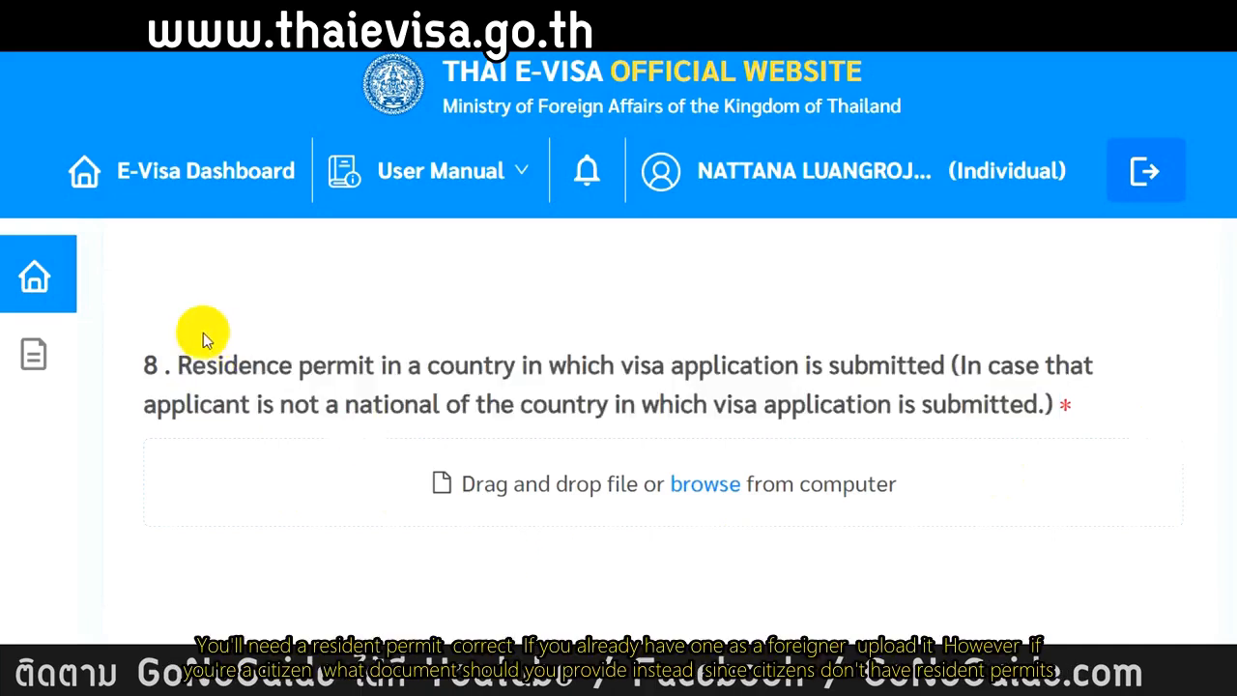
pyautogui.moveTo(176, 364); pyautogui.dragTo(372, 346)
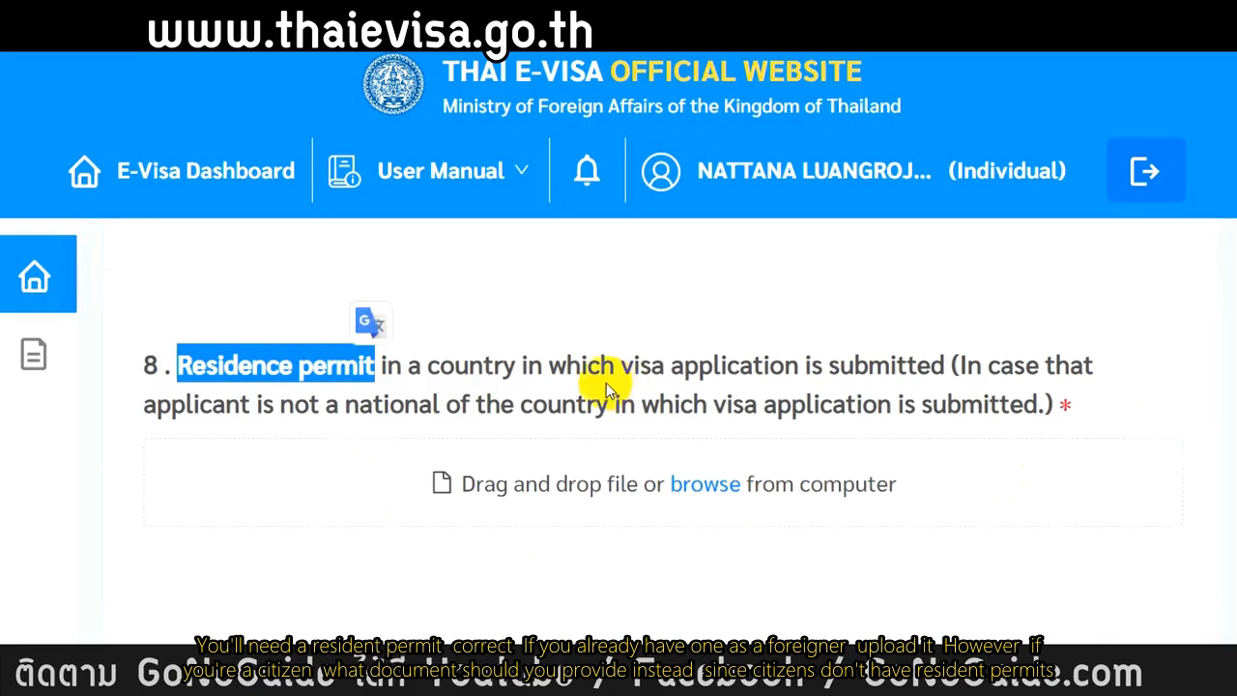
pyautogui.click(688, 359)
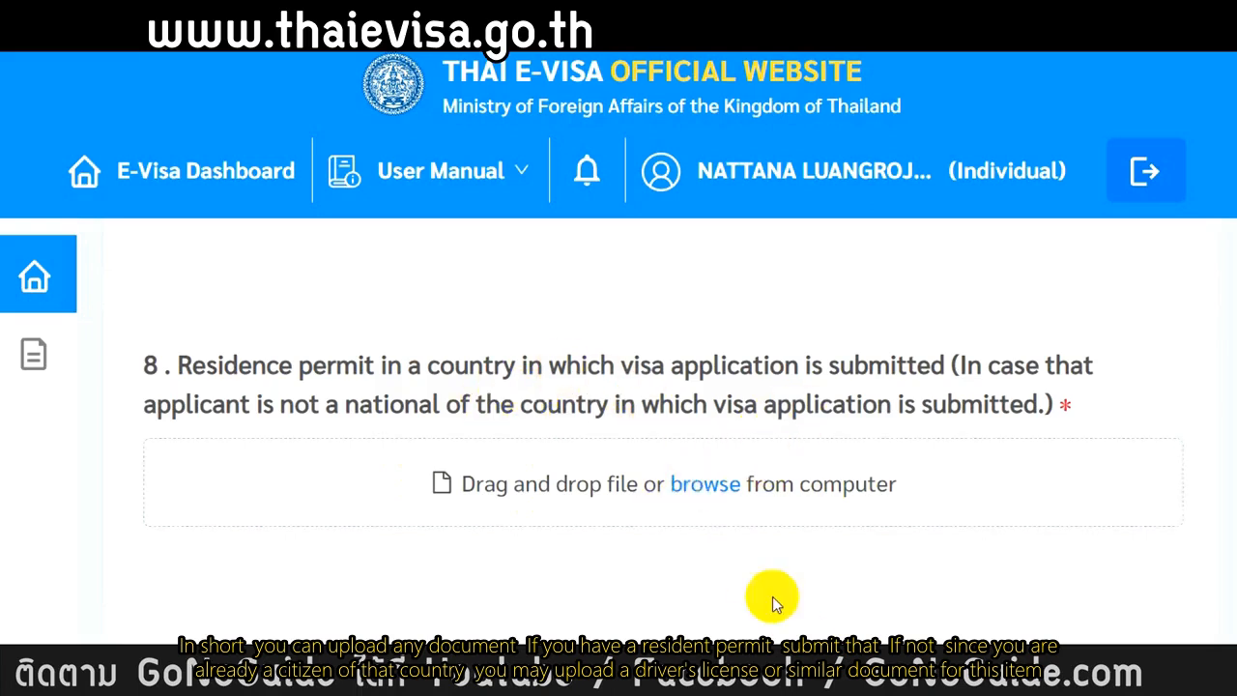
# Step: Examine the upload requirements for 12 months of travel records, proof of current residency and the picture holding the passport
pyautogui.scroll(-3, 657, 566)
pyautogui.scroll(-1, 655, 565)
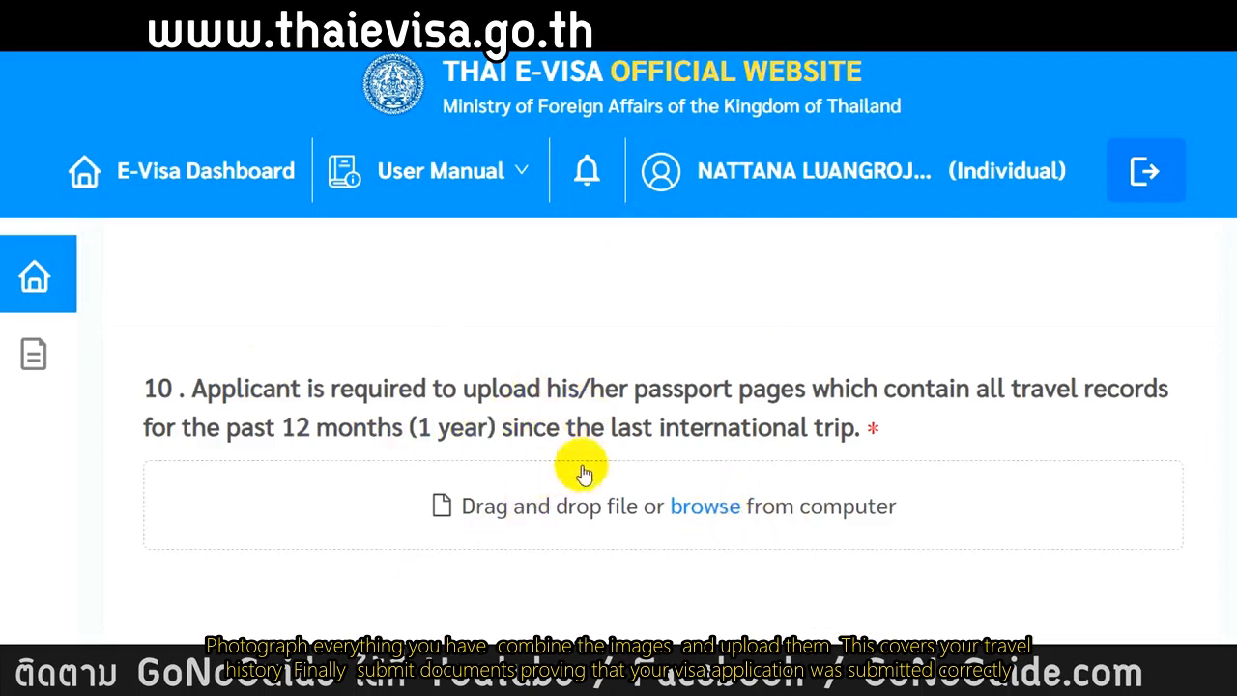
pyautogui.scroll(-5, 797, 591)
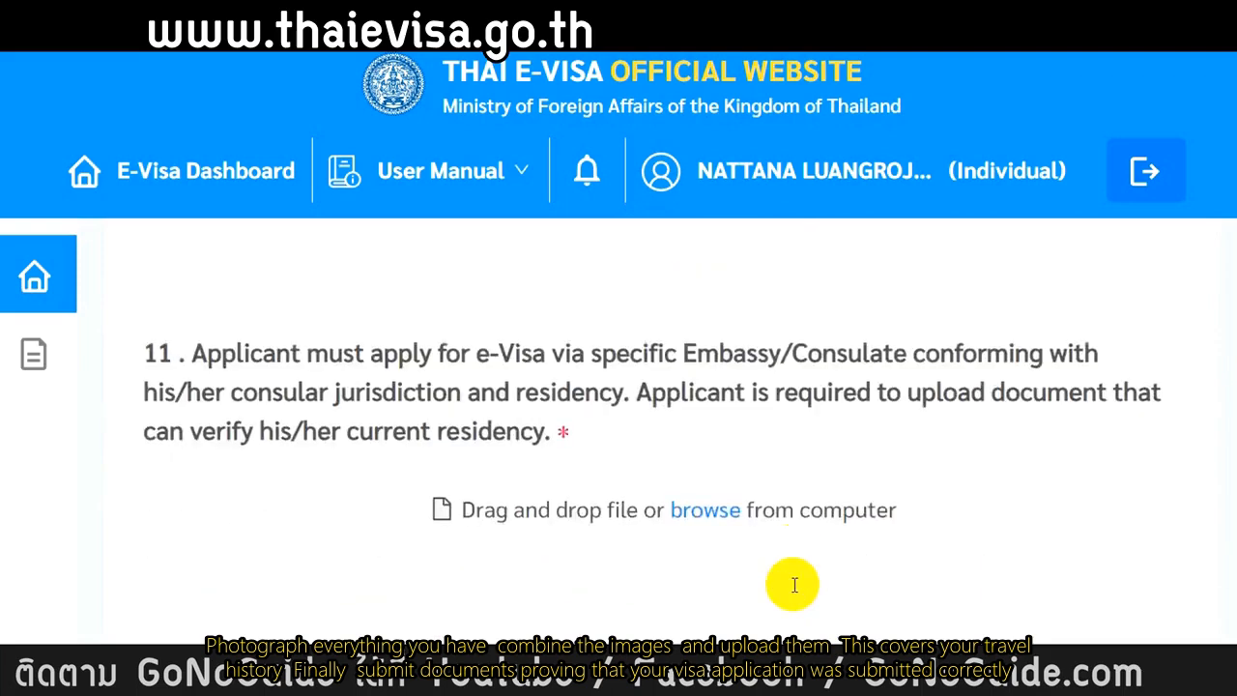
pyautogui.scroll(-4, 790, 587)
pyautogui.scroll(4, 790, 584)
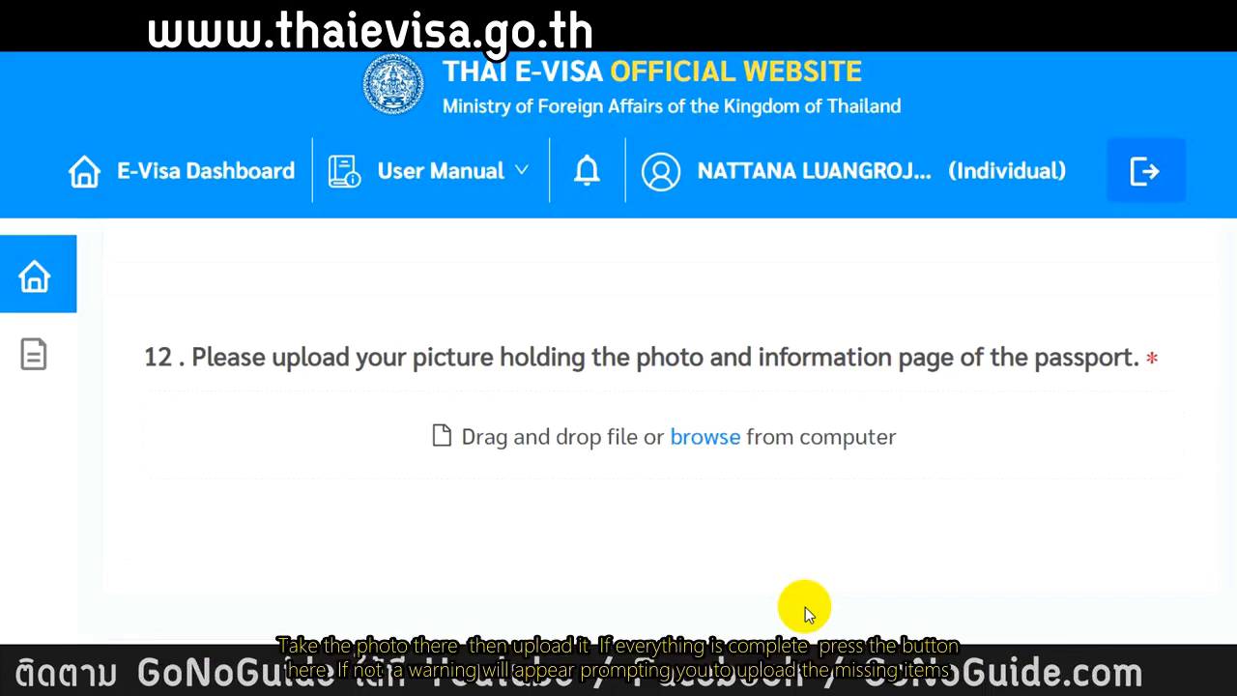
# Step: Try to complete the supporting documents stage as done and return to the E-Visa Dashboard
pyautogui.scroll(-5, 477, 436)
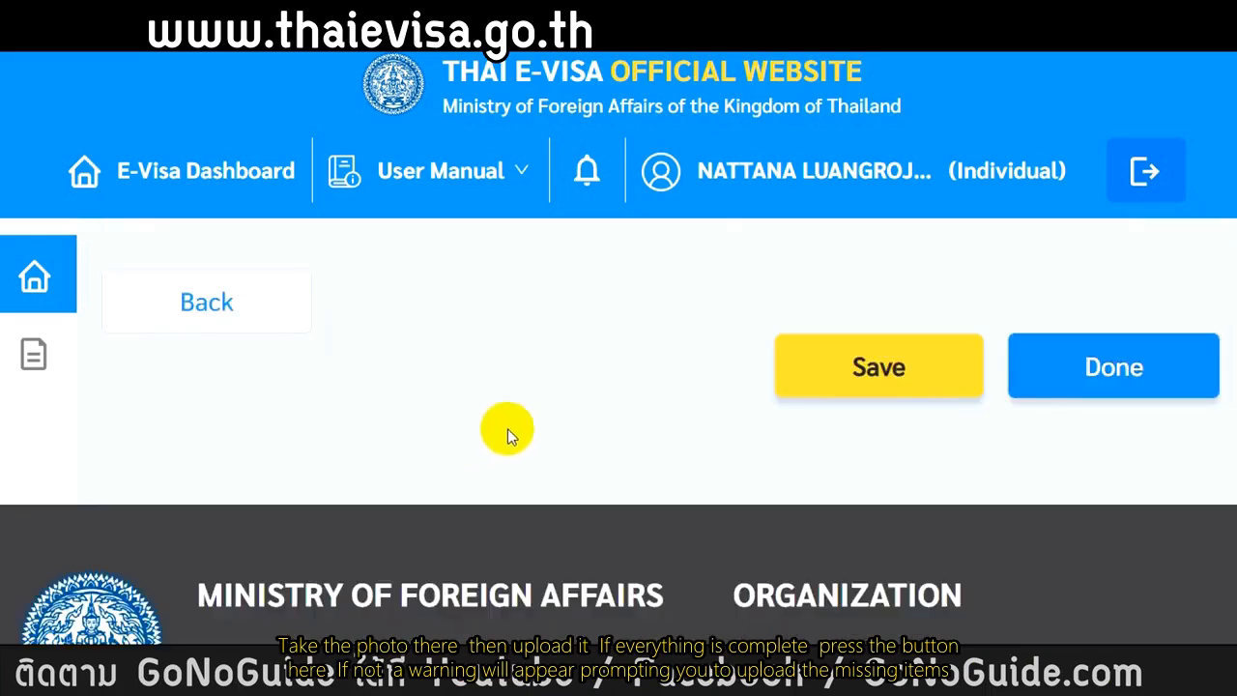
pyautogui.click(1159, 376)
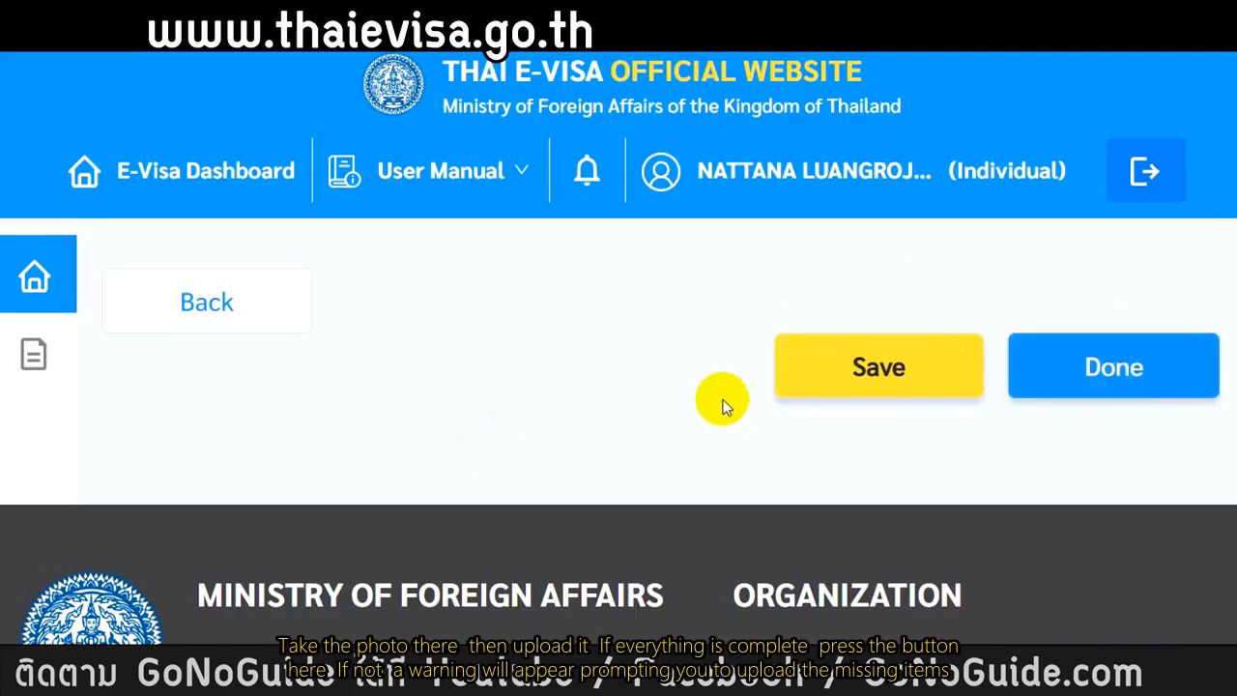
pyautogui.click(1147, 364)
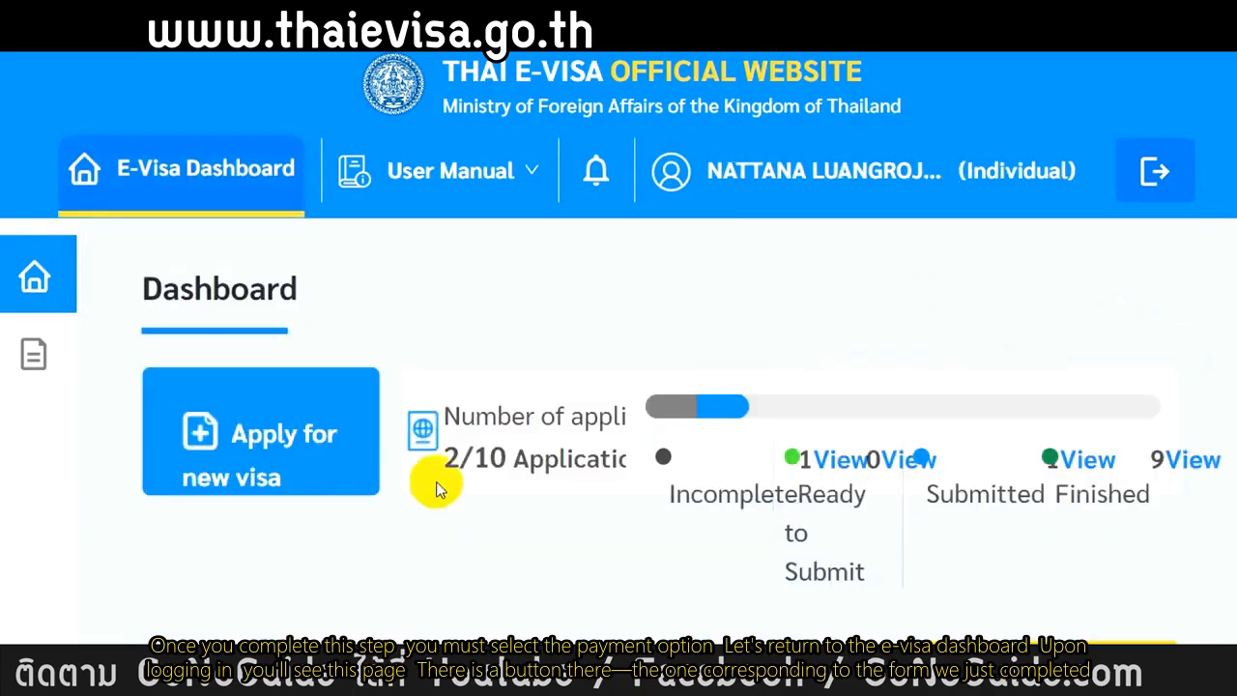
pyautogui.click(259, 162)
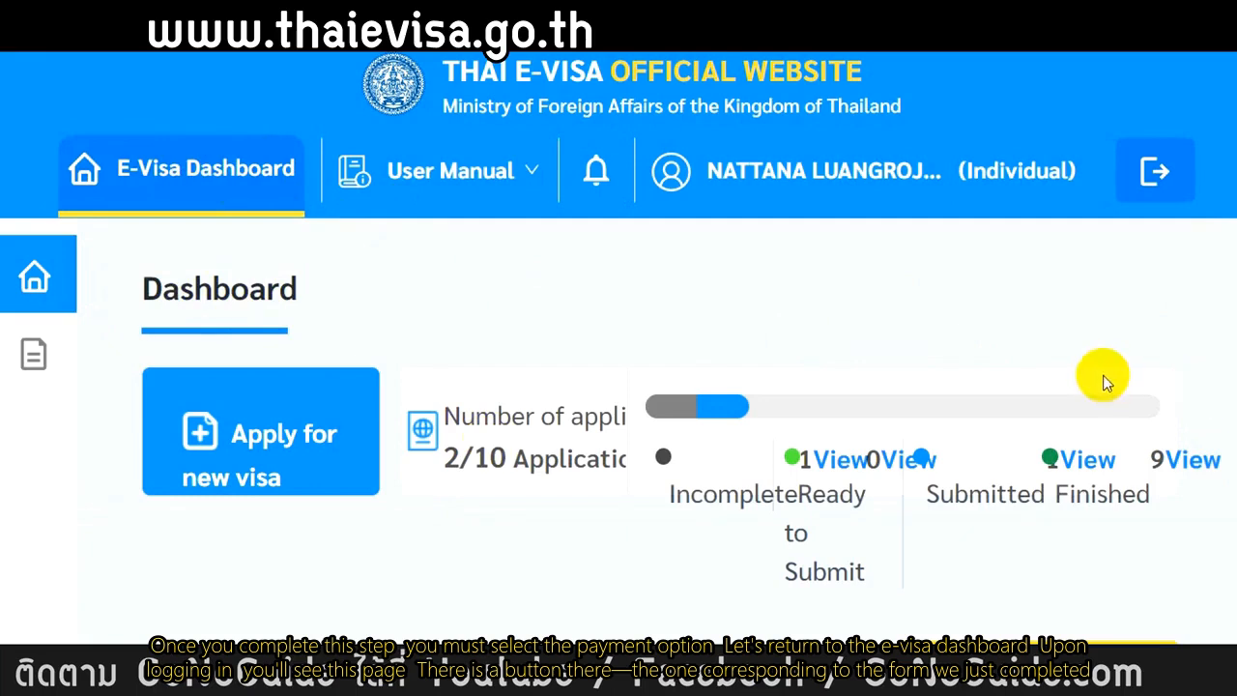
# Step: Select the Non-Immigrant Visa(O) entry in the Recent Incomplete Visa Application list
pyautogui.scroll(-3, 957, 521)
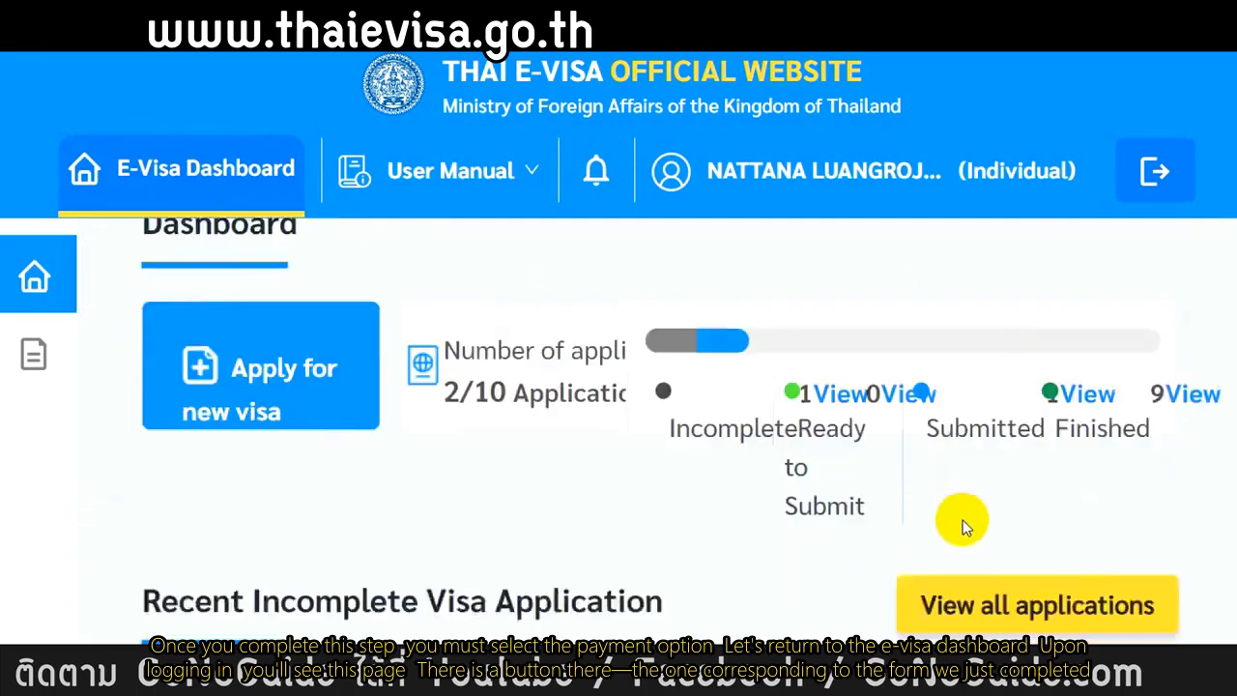
pyautogui.scroll(-2, 953, 517)
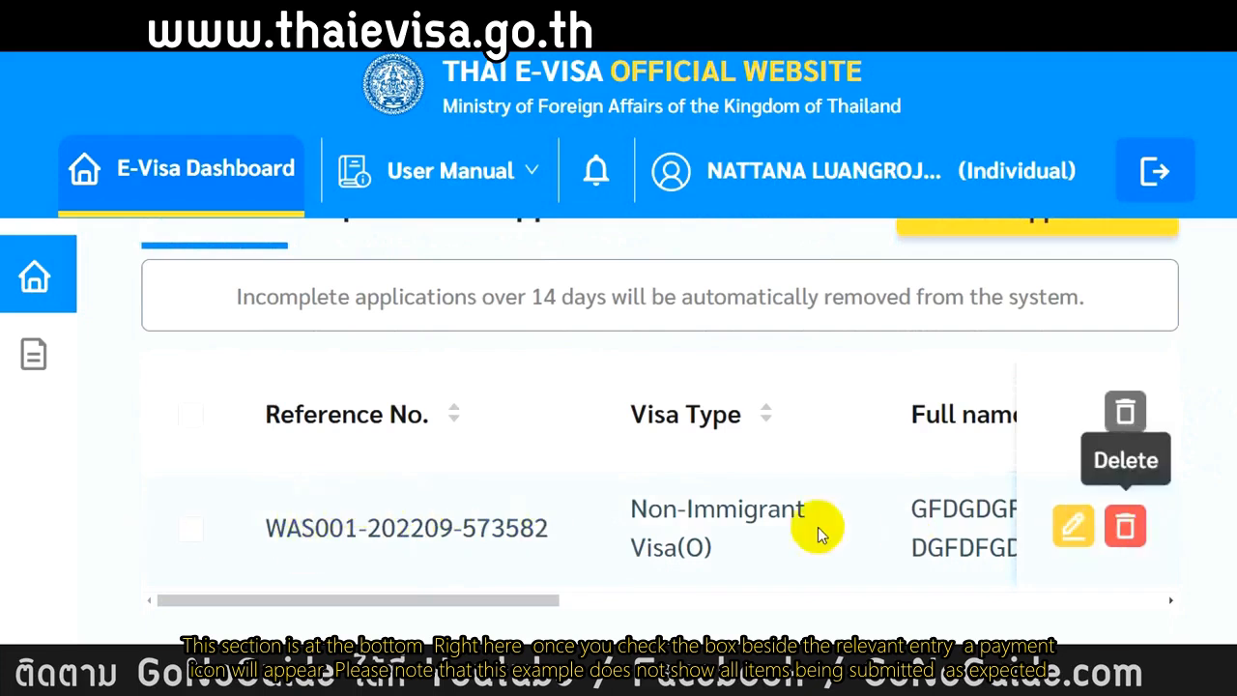
pyautogui.click(190, 537)
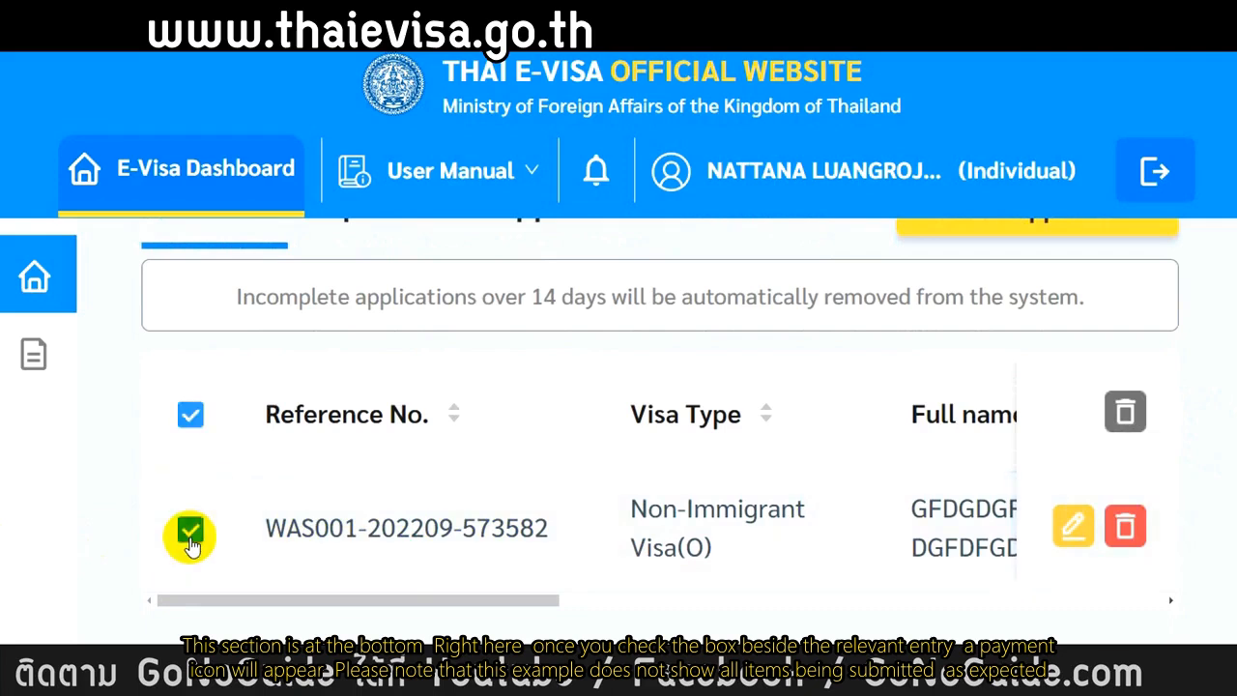